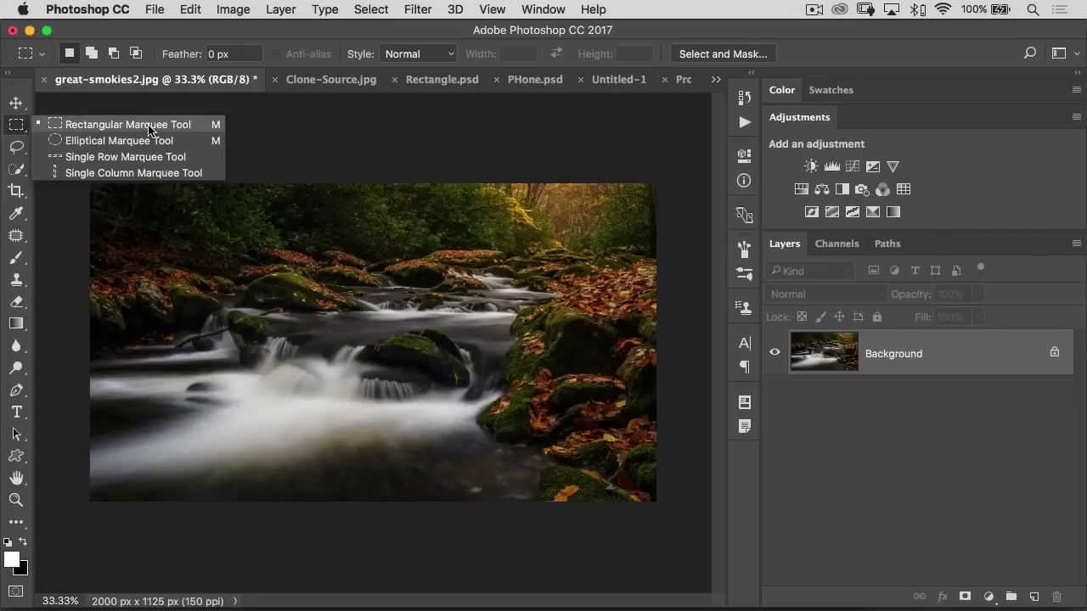
- Type the title GREAT SMOKY MOUNTAINS on the lower part of the waterfall photo
left_click(139, 124)
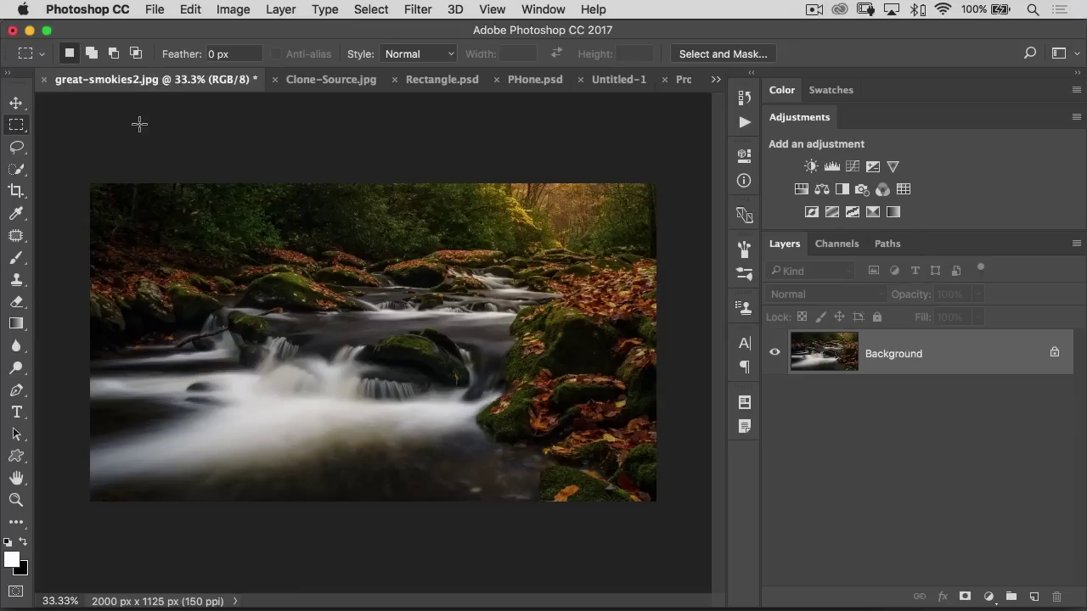
left_click(16, 412)
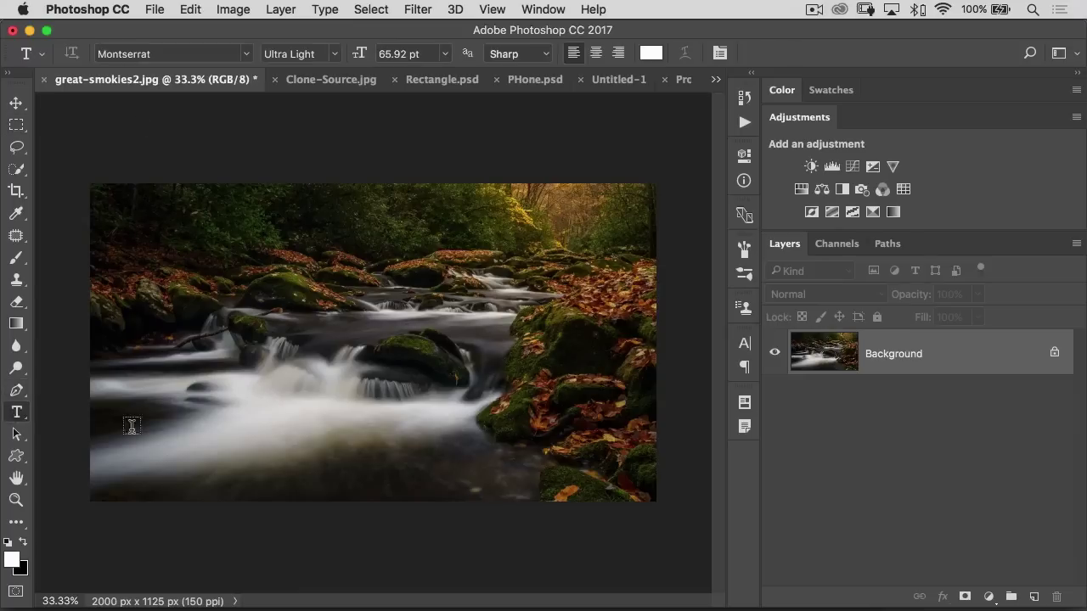
left_click(133, 444)
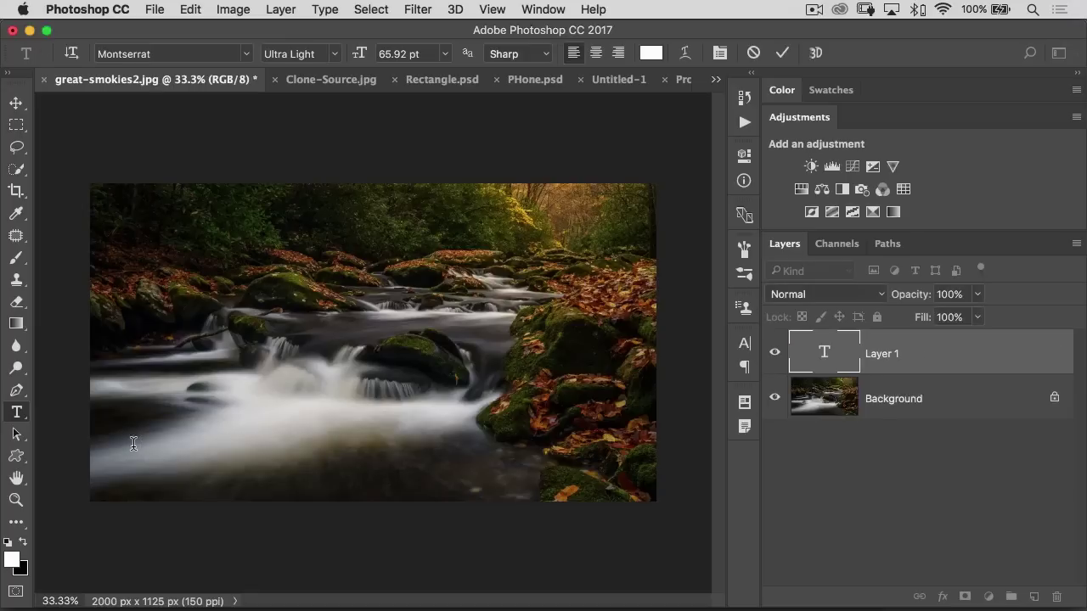
type("CREAT SMOK")
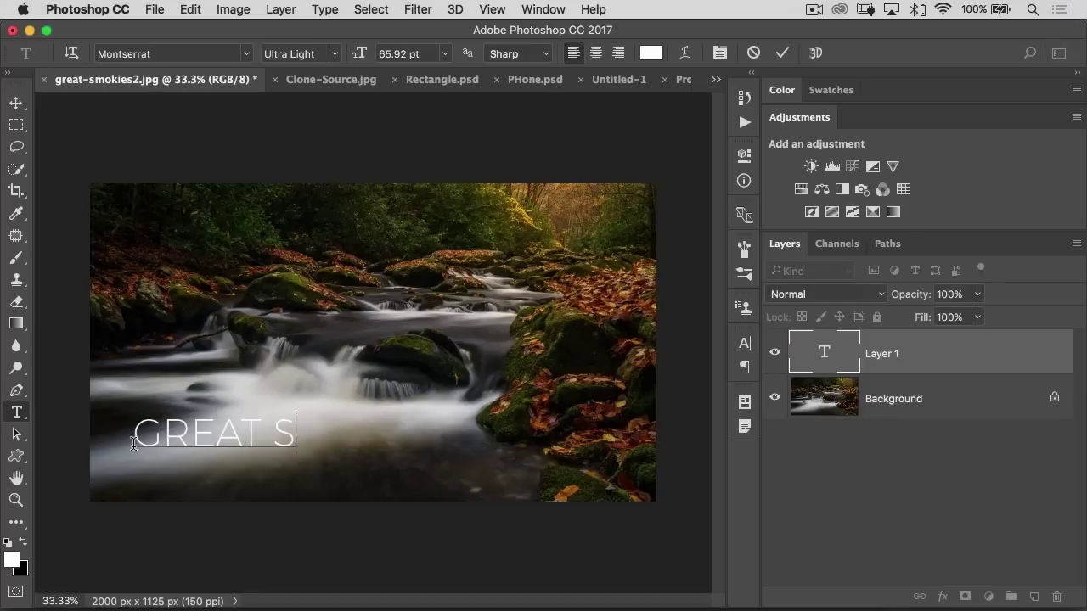
type("Y MOUNTAINS")
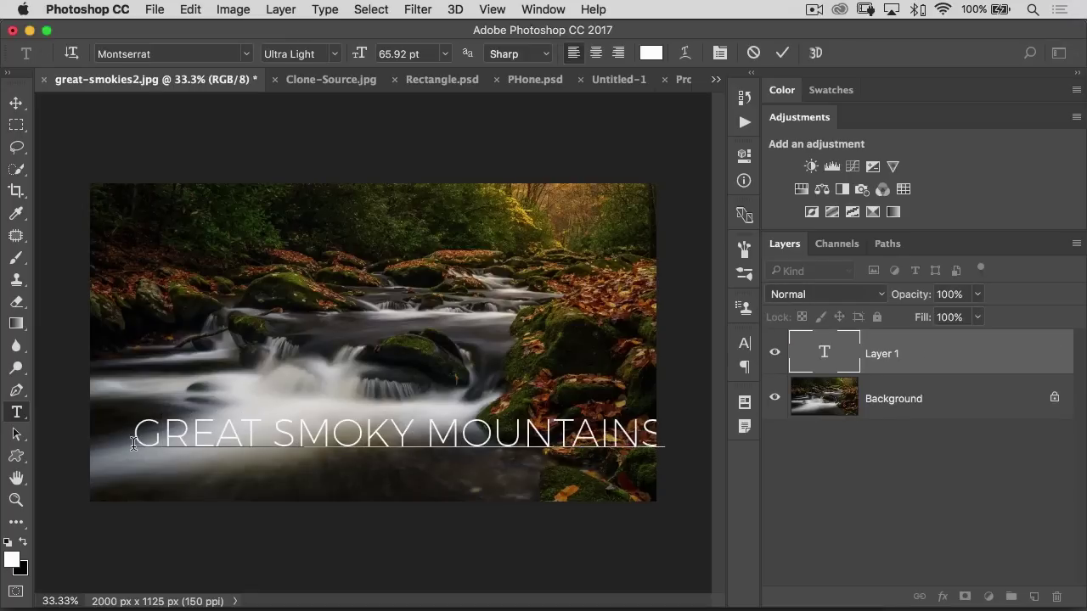
key("super+Return")
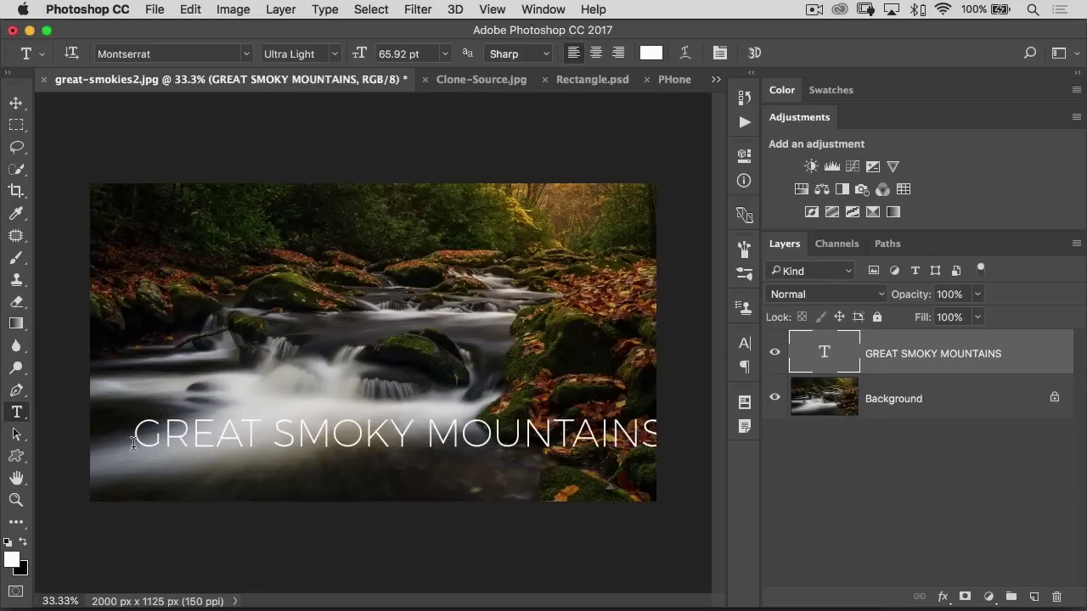
- Move the title slightly left and up
left_click(16, 102)
left_click_drag(374, 427, 348, 416)
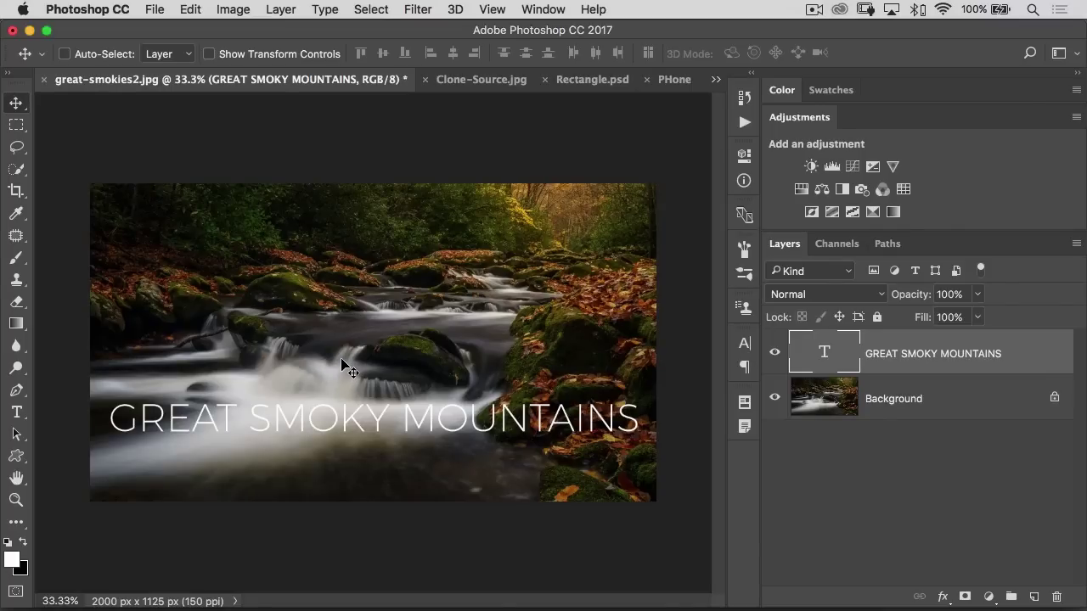
left_click(13, 127)
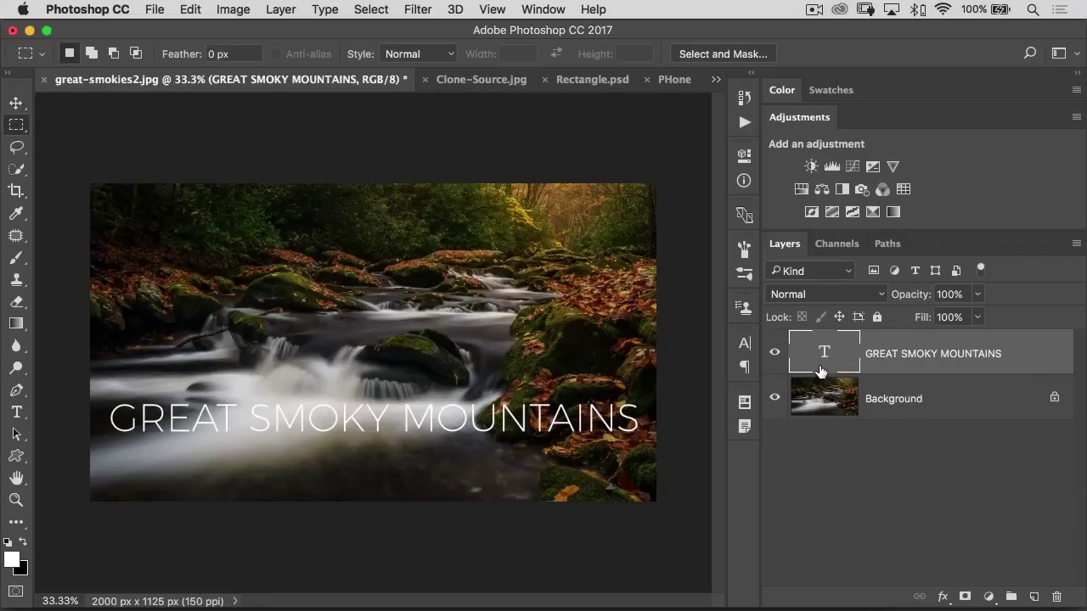
- Add a new empty layer and select a wide band around the title
left_click_drag(821, 374, 1036, 599)
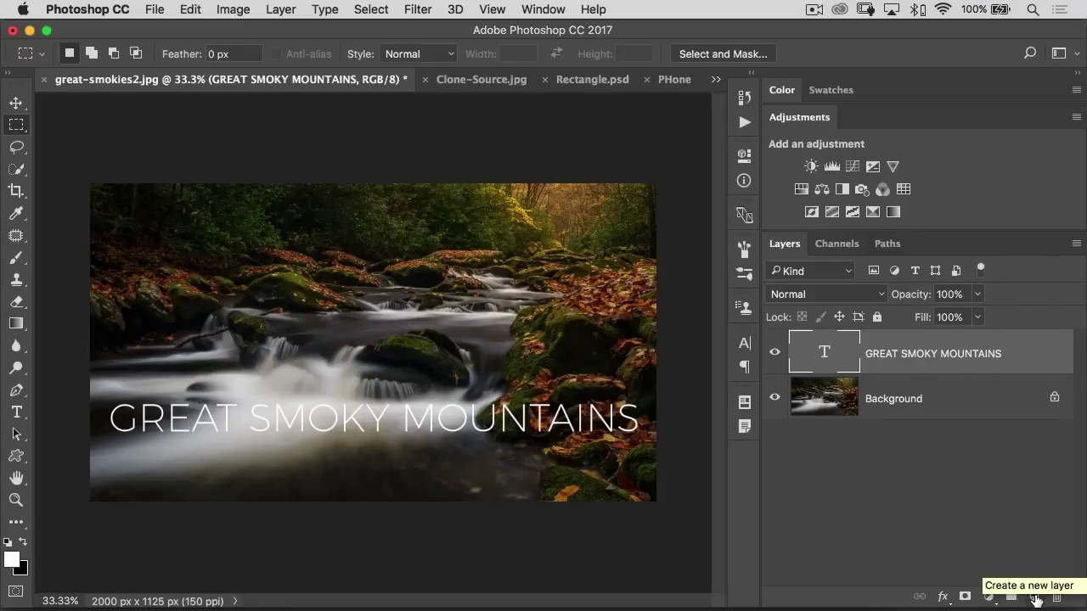
left_click(1035, 597)
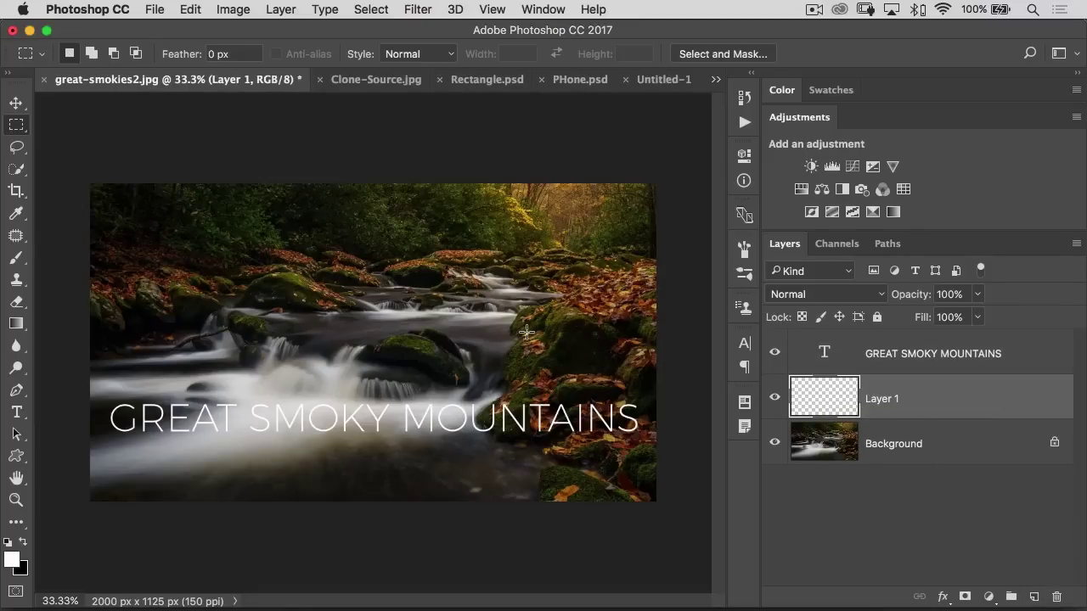
left_click_drag(84, 377, 679, 456)
- Fill the selected band with solid black
left_click(188, 10)
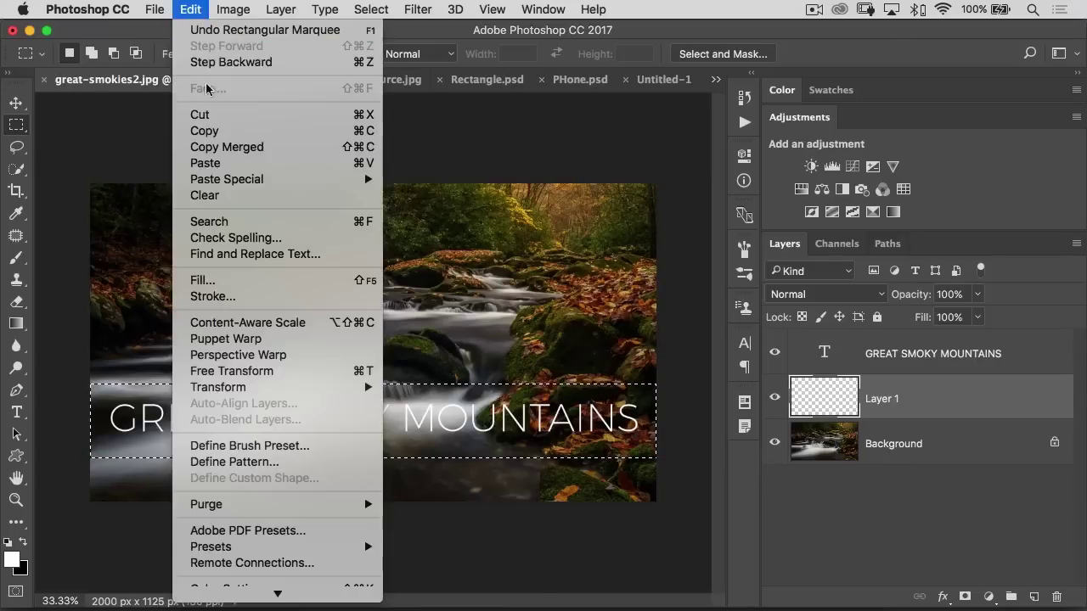
left_click(218, 275)
left_click(699, 128)
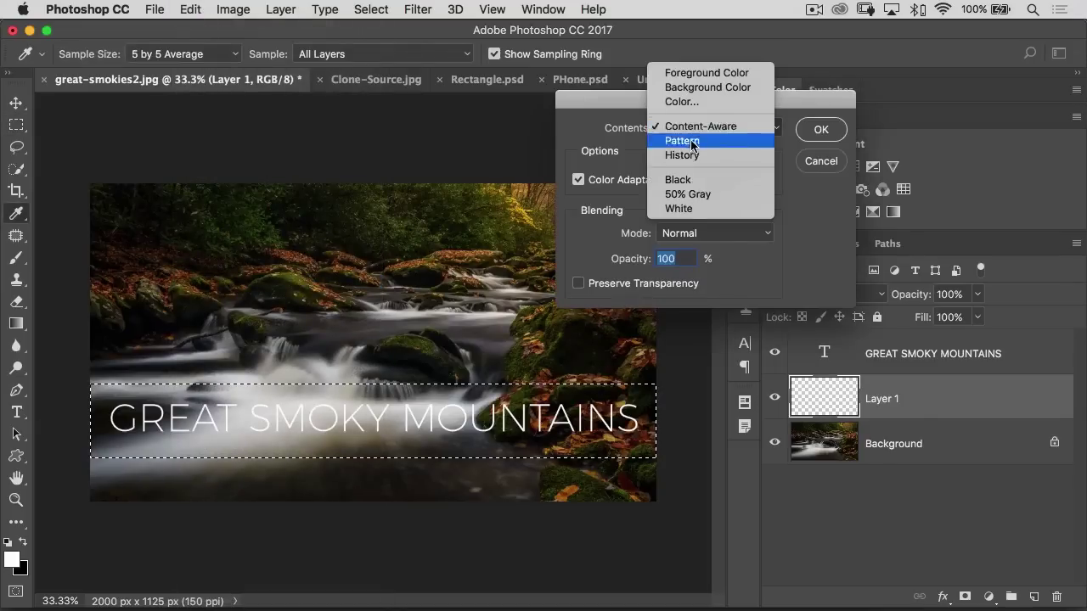
left_click(684, 181)
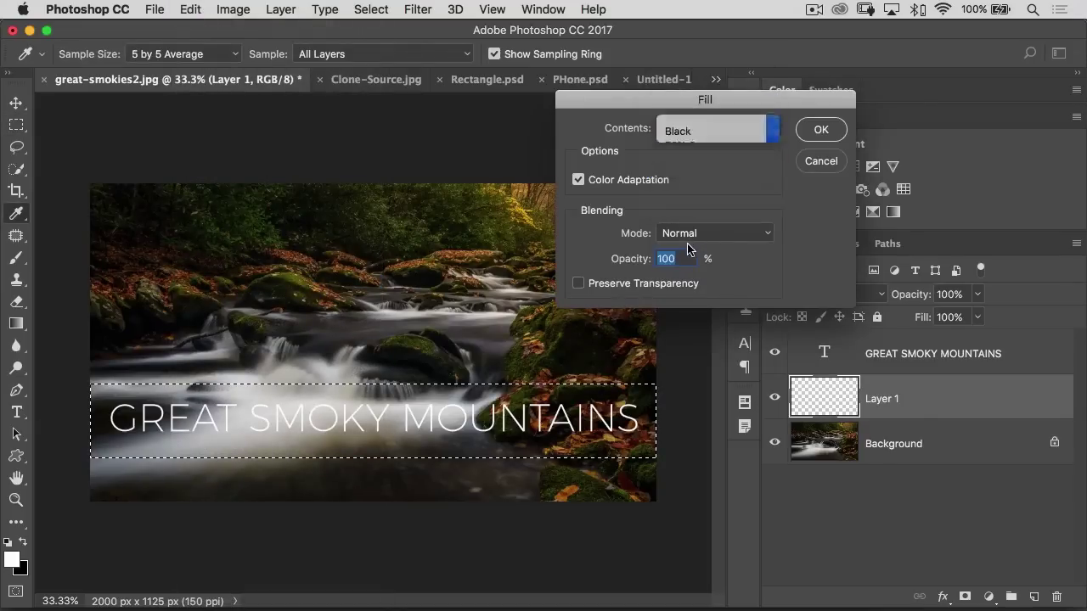
left_click(820, 129)
key("m")
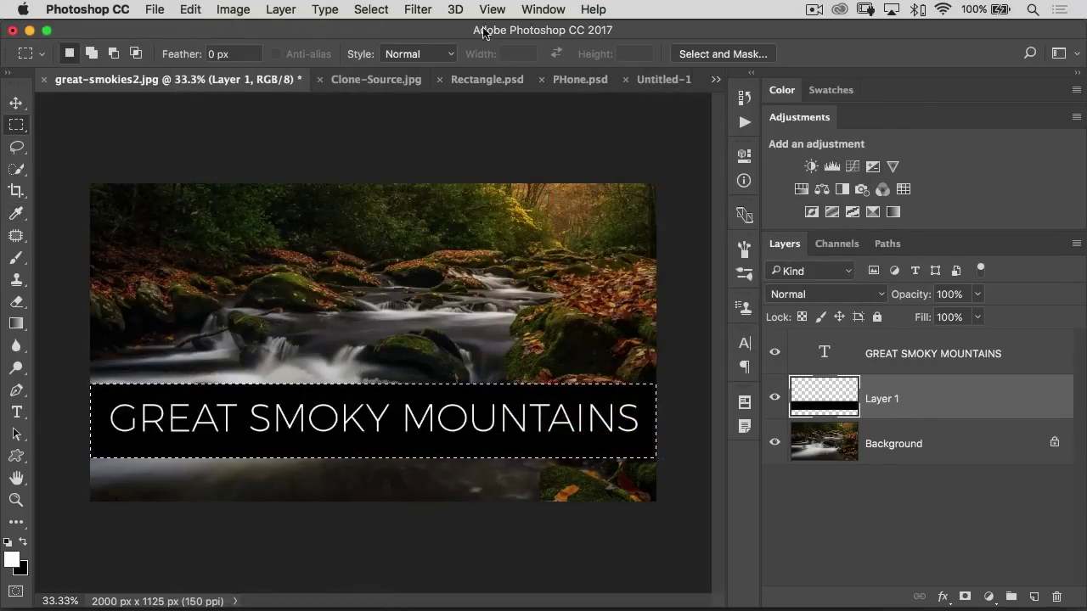
left_click(371, 10)
- Deselect, set Layer 1's opacity to 49%, and switch to the Clone-Source.jpg portrait
left_click(371, 43)
left_click_drag(911, 297, 869, 303)
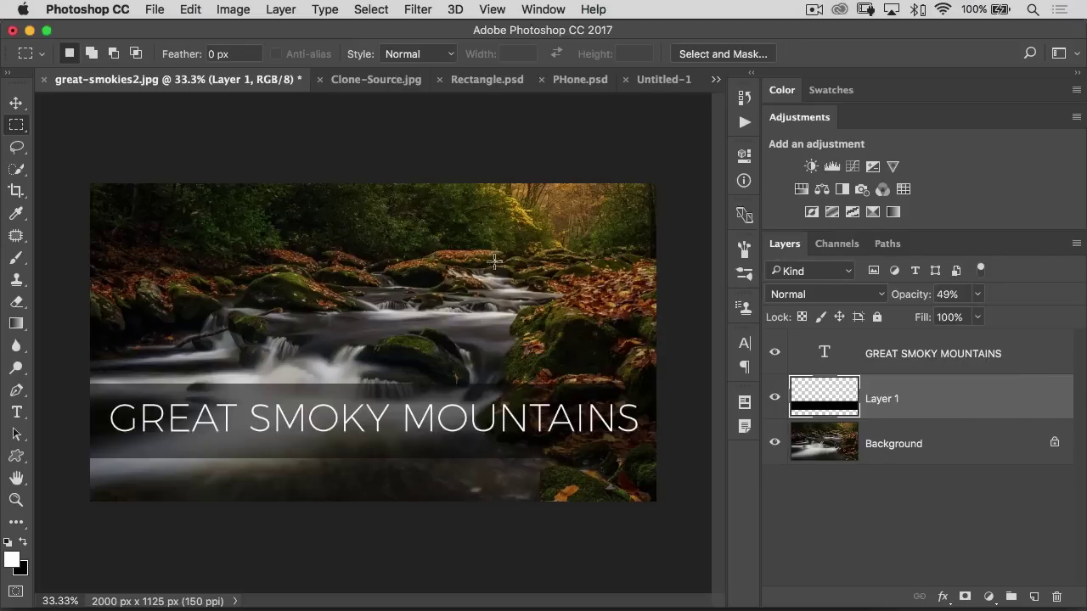
left_click(387, 80)
left_click(17, 147)
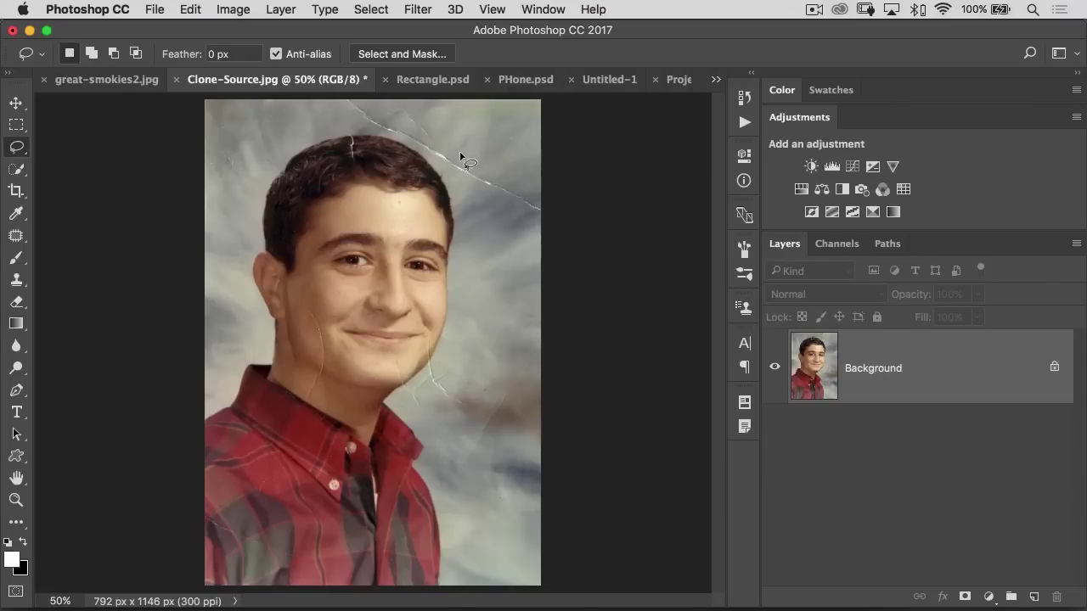
- Lasso the upper-right background crease and fill it with Content-Aware
mouse_move(448, 151)
left_mouse_down()
mouse_move(437, 162)
mouse_move(465, 183)
mouse_move(546, 219)
mouse_move(516, 188)
mouse_move(437, 153)
left_mouse_up()
left_click(190, 9)
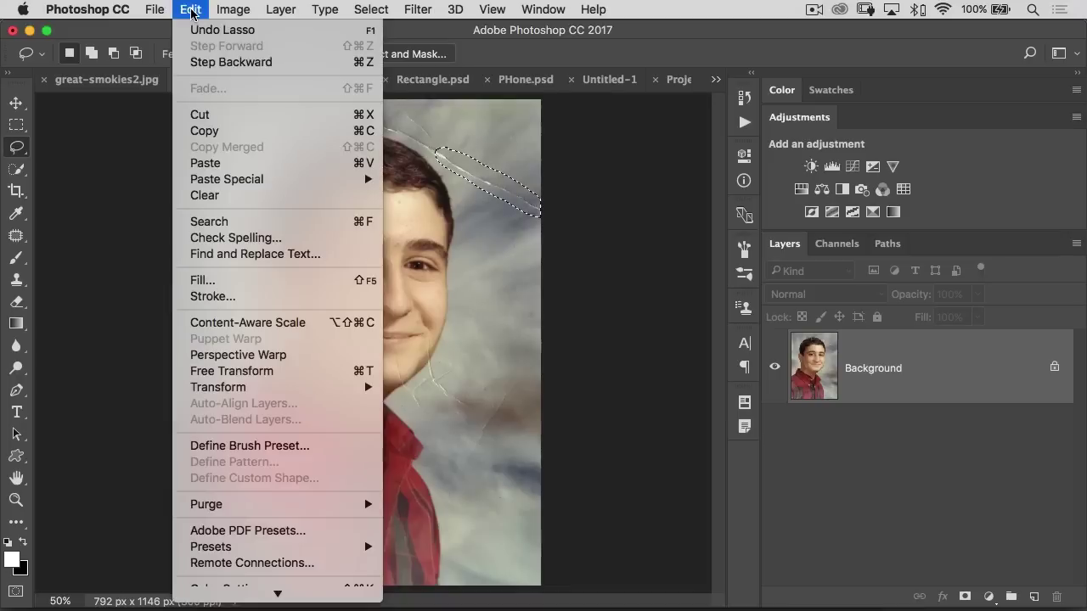
left_click(215, 282)
left_click(689, 127)
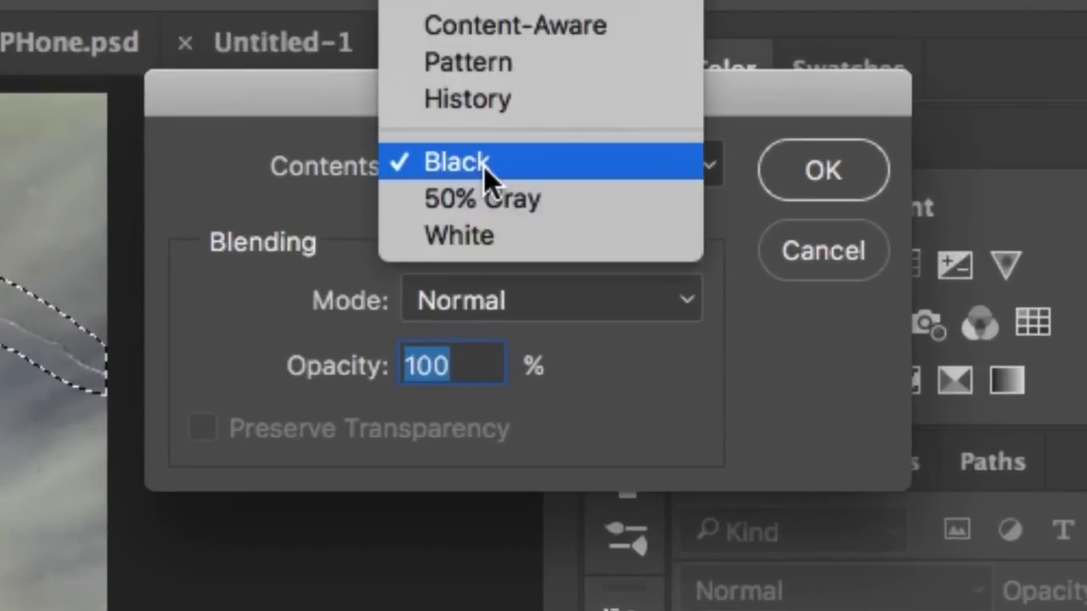
left_click(557, 30)
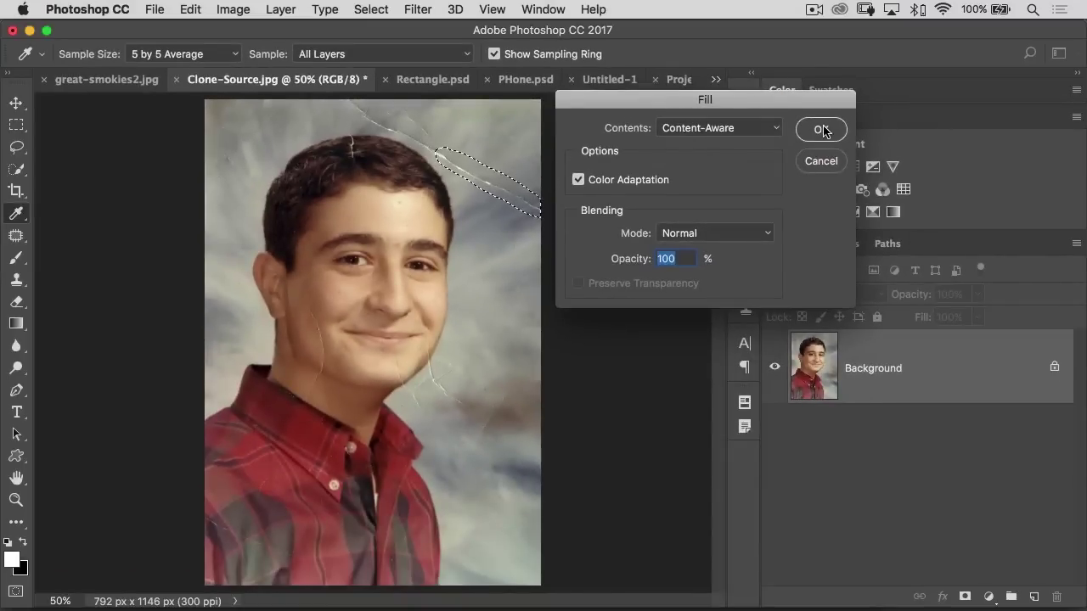
key("Return")
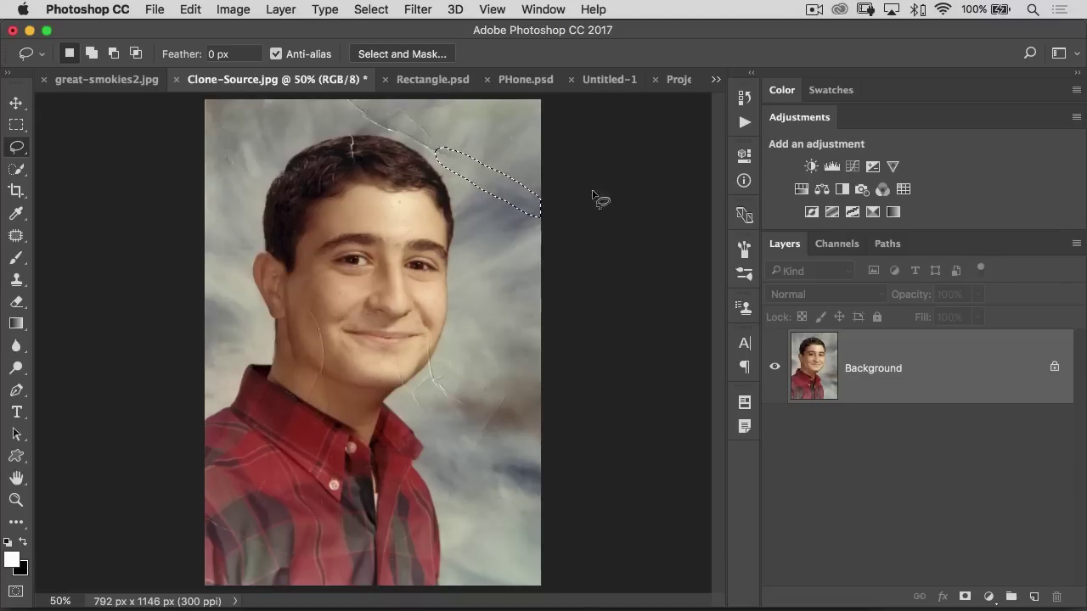
- Switch to Rectangle.psd, zoom out, and choose the Polygonal Lasso Tool
left_click(427, 80)
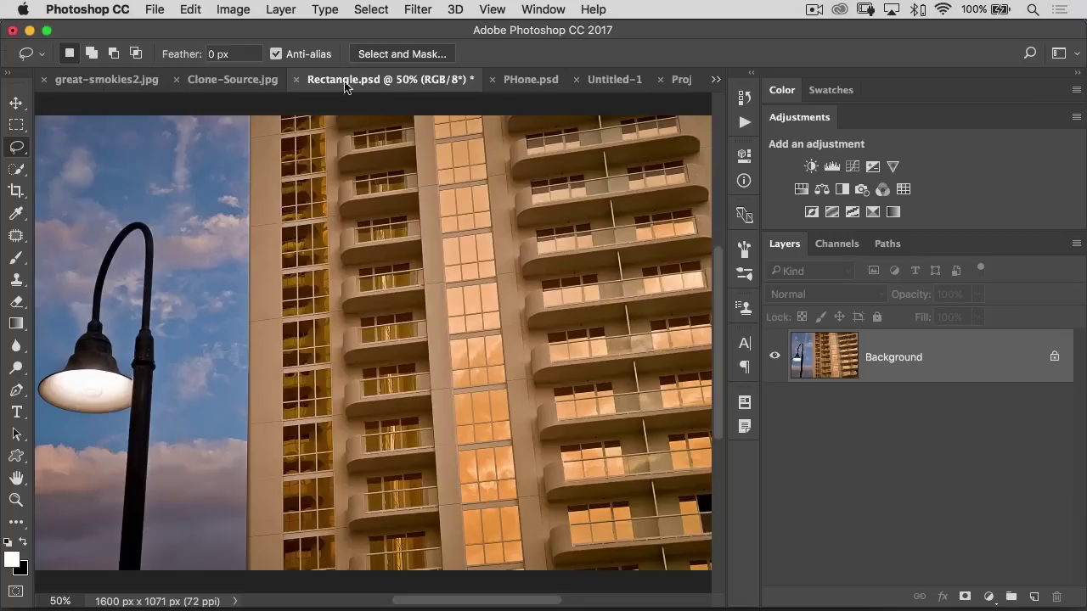
key("super+minus")
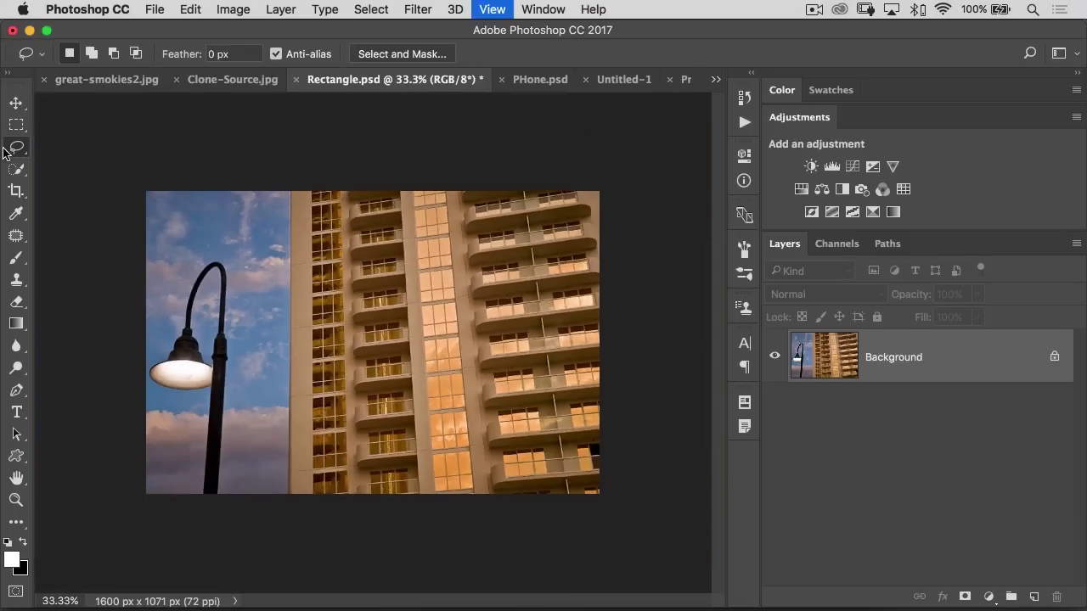
left_click(15, 150)
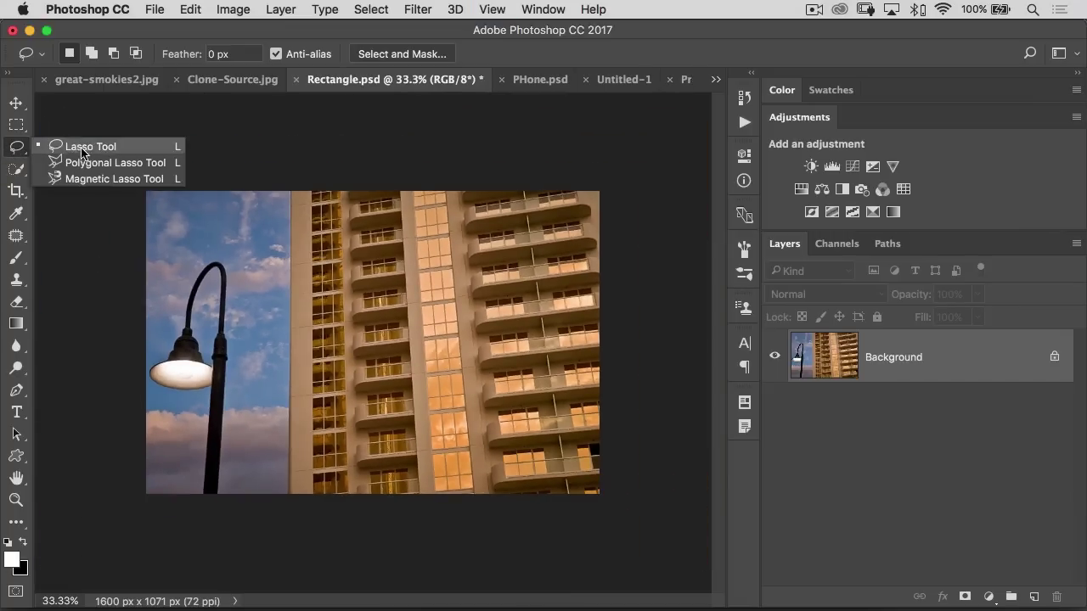
left_click(164, 167)
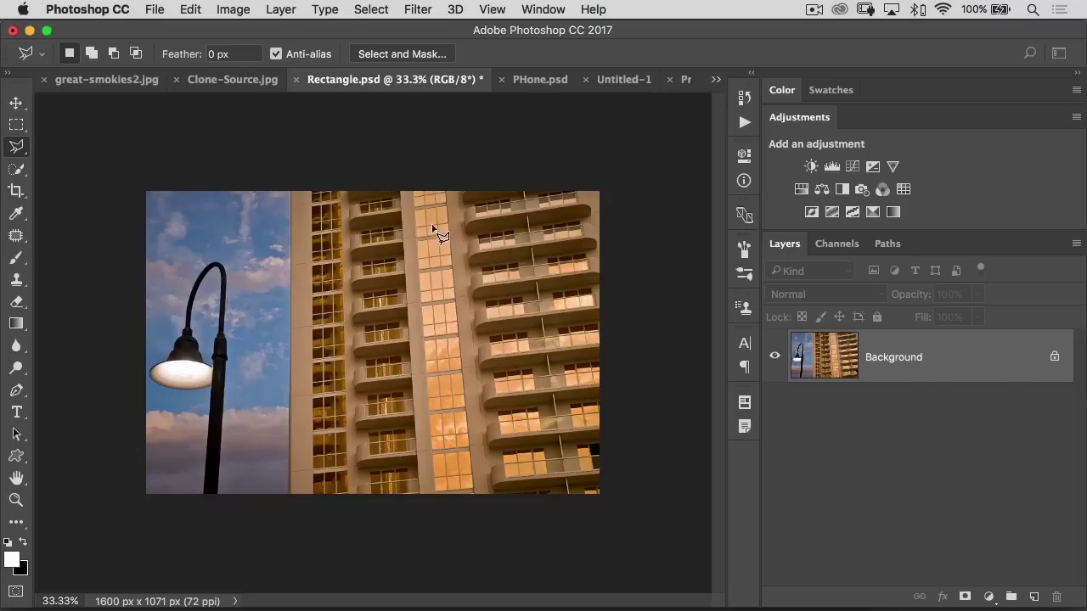
- Outline the bright central column of windows with a straight-edged selection
left_click(402, 192)
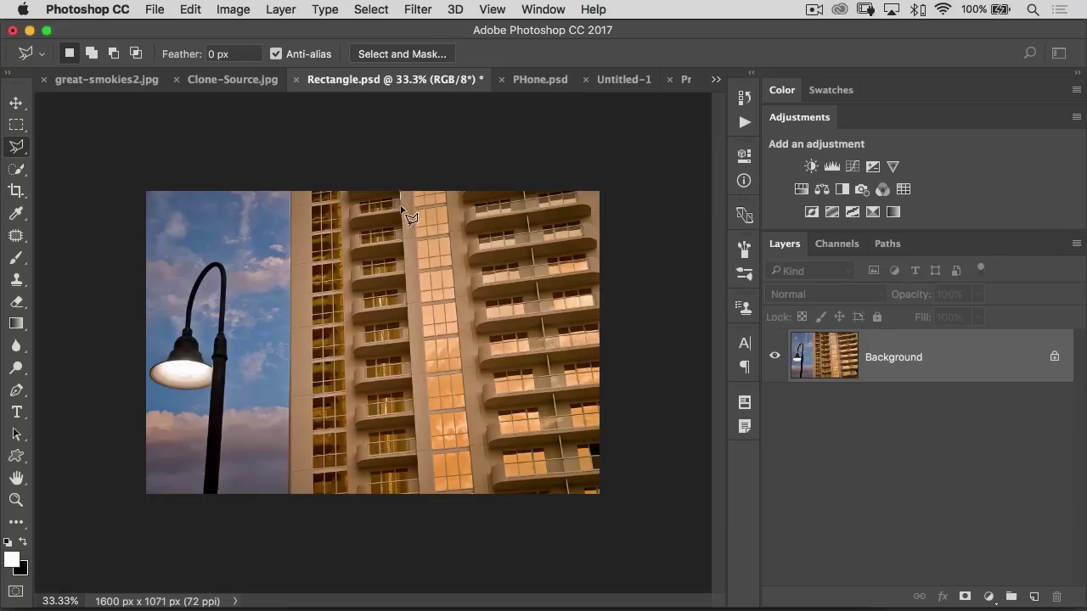
left_click(420, 495)
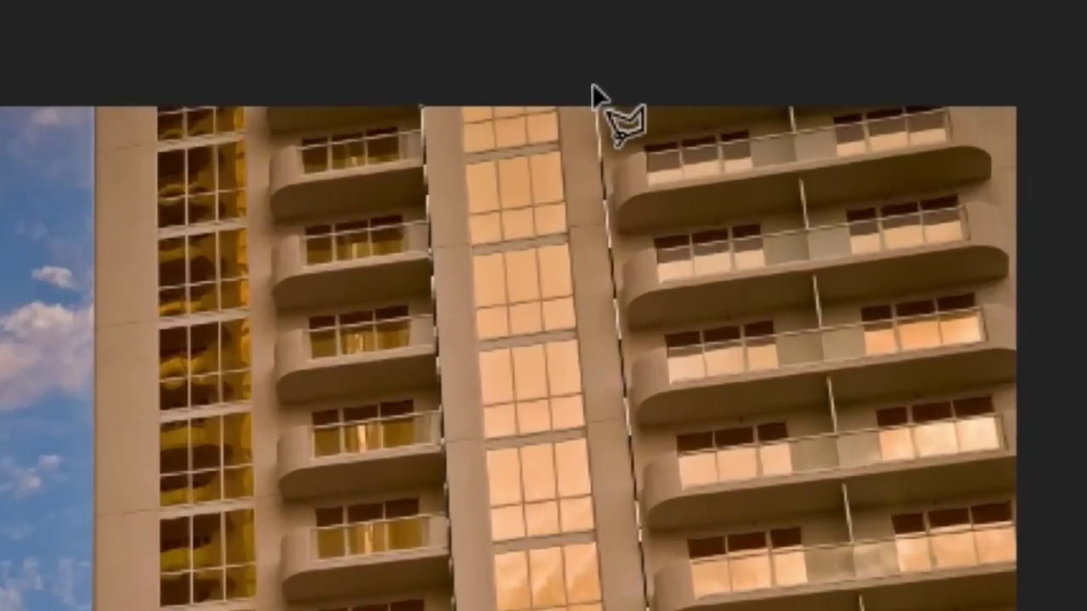
left_click(592, 85)
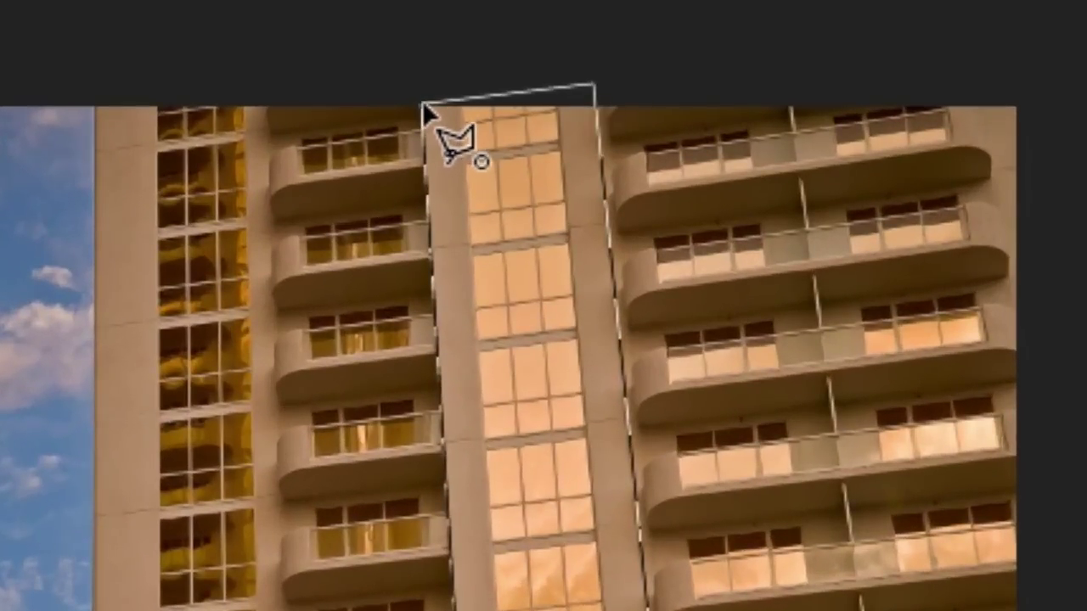
double_click(423, 107)
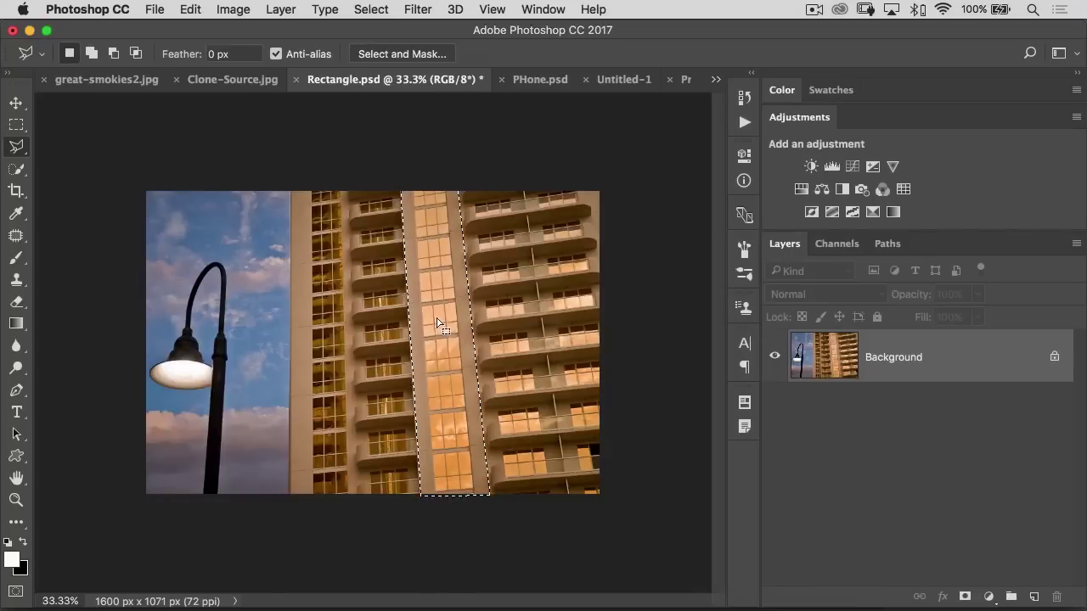
- Add a Brightness/Contrast adjustment at -13 brightness masked to the central column
left_click(811, 167)
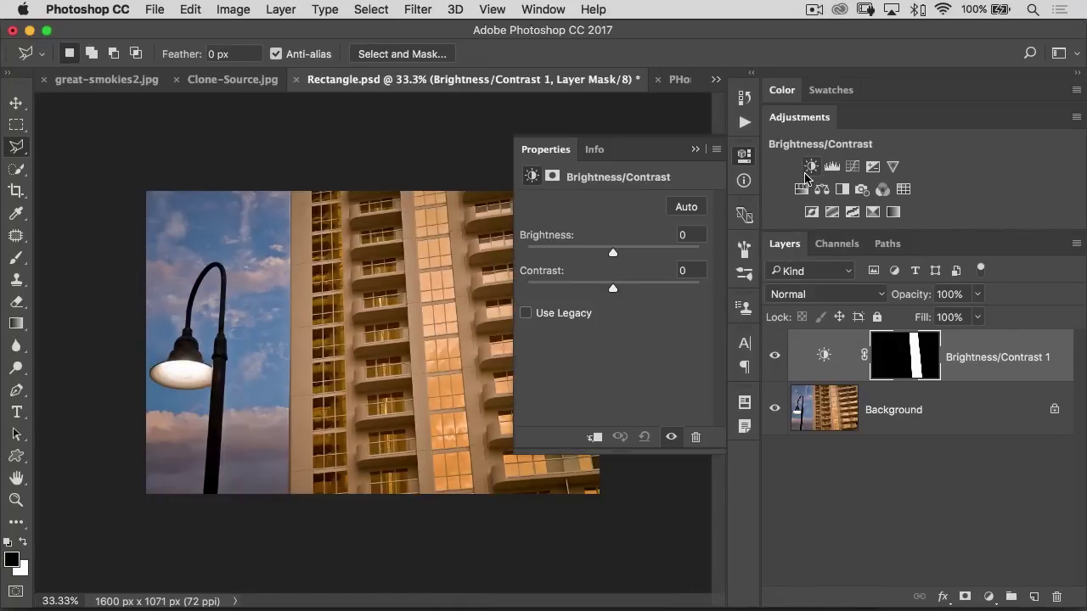
left_click_drag(615, 256, 597, 274)
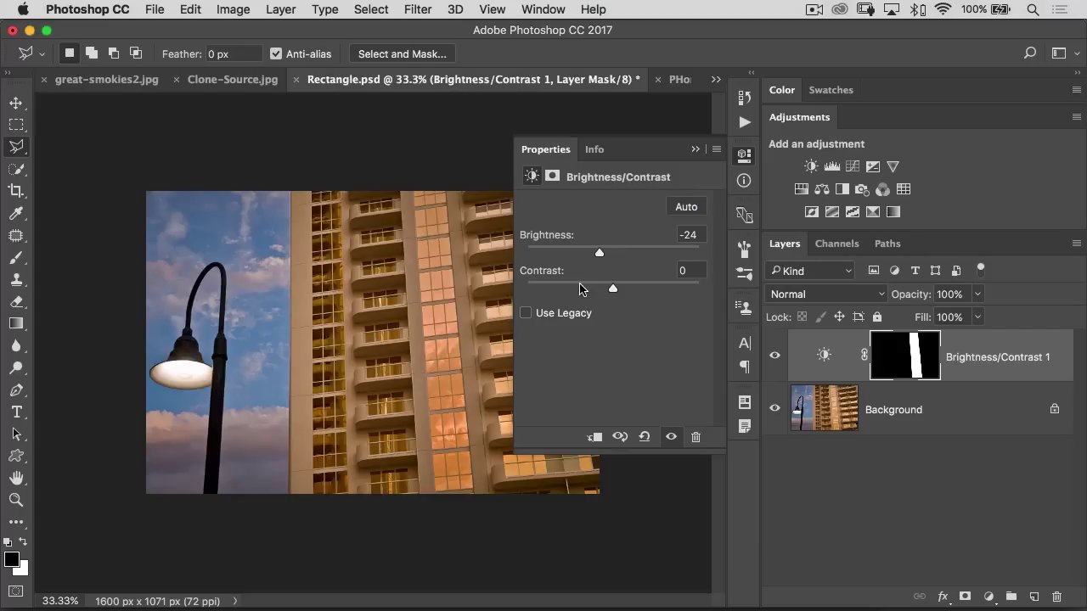
left_click_drag(582, 251, 600, 251)
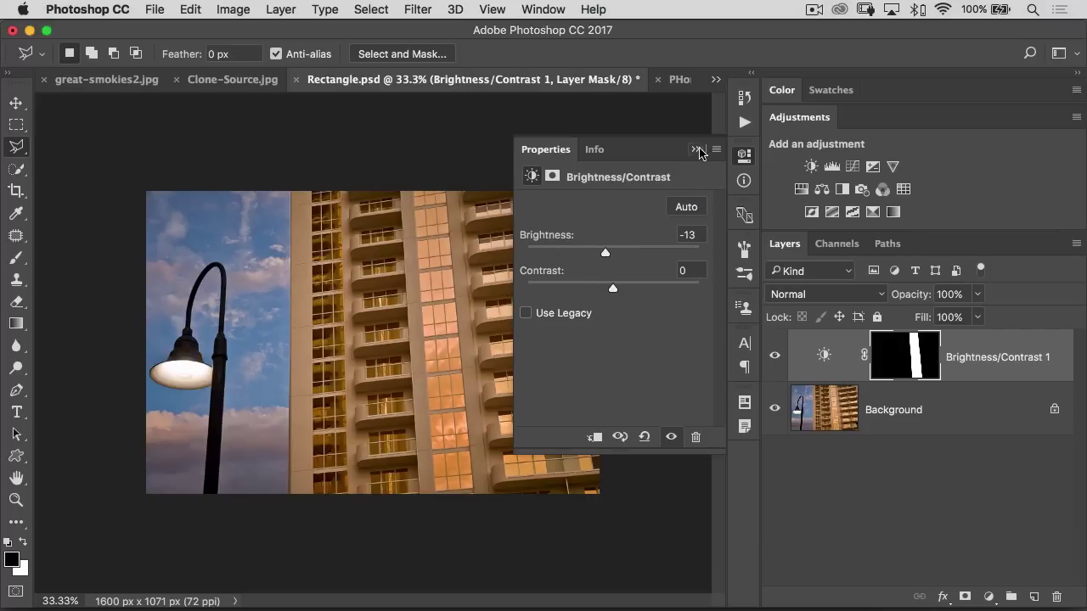
left_click(695, 149)
left_click(679, 79)
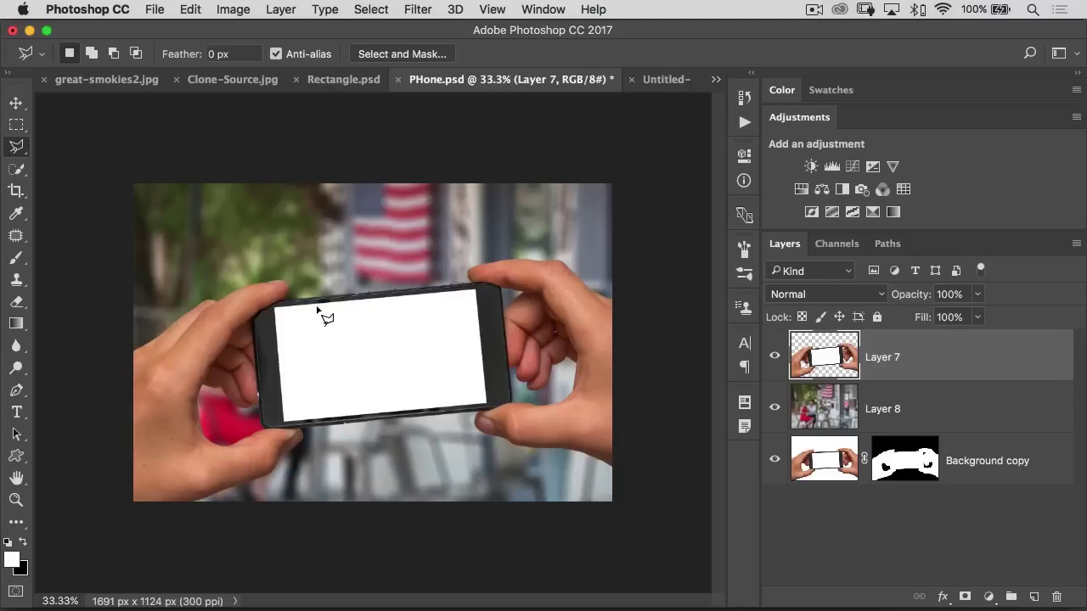
- Select the phone's white screen by its four corners with the Polygonal Lasso
left_click(274, 307)
left_click(282, 423)
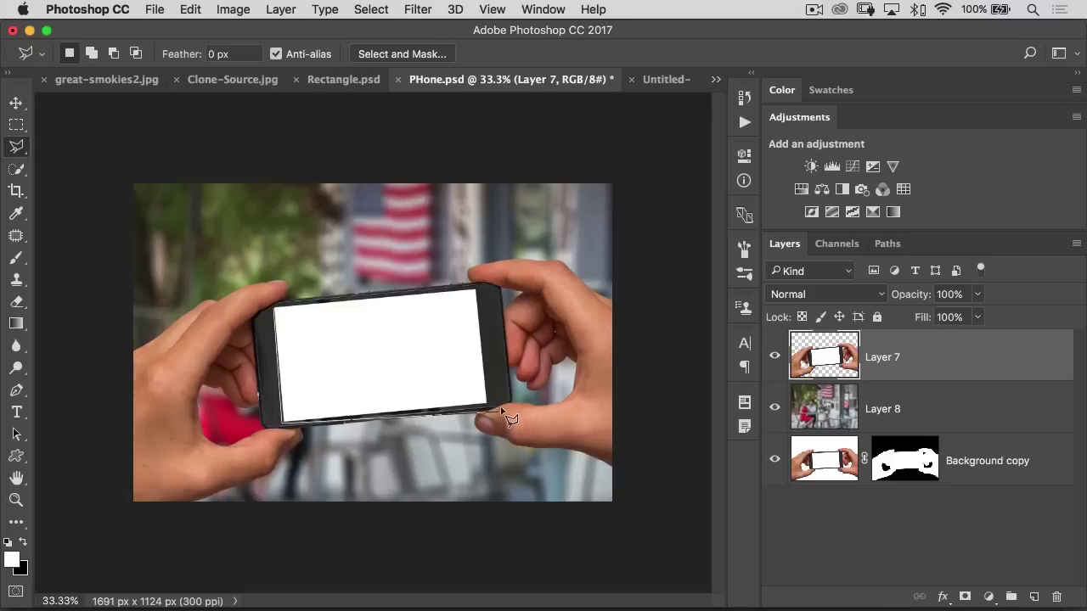
left_click(489, 402)
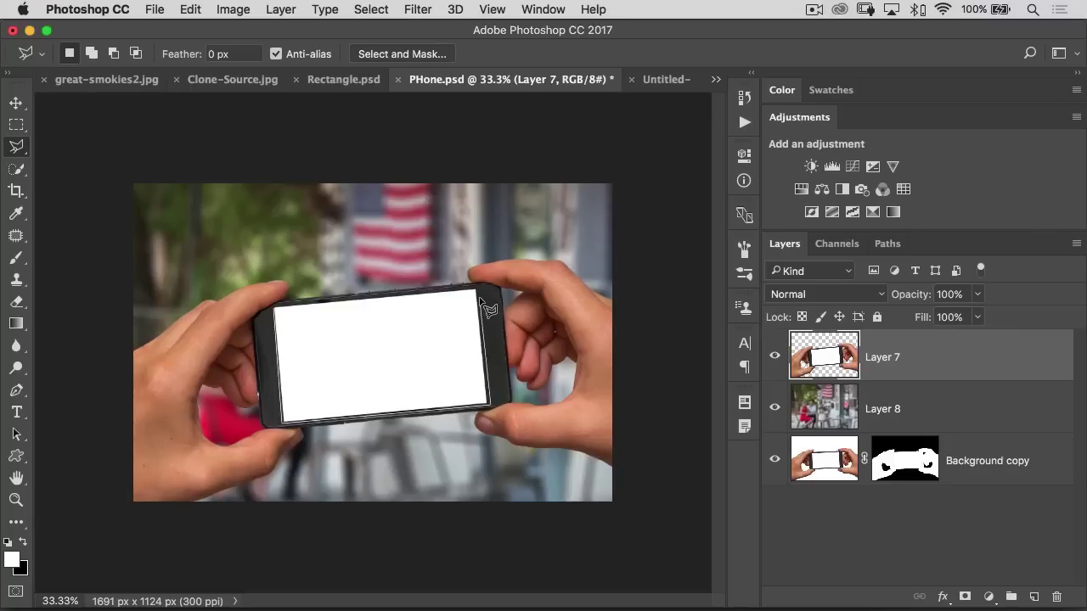
left_click(476, 290)
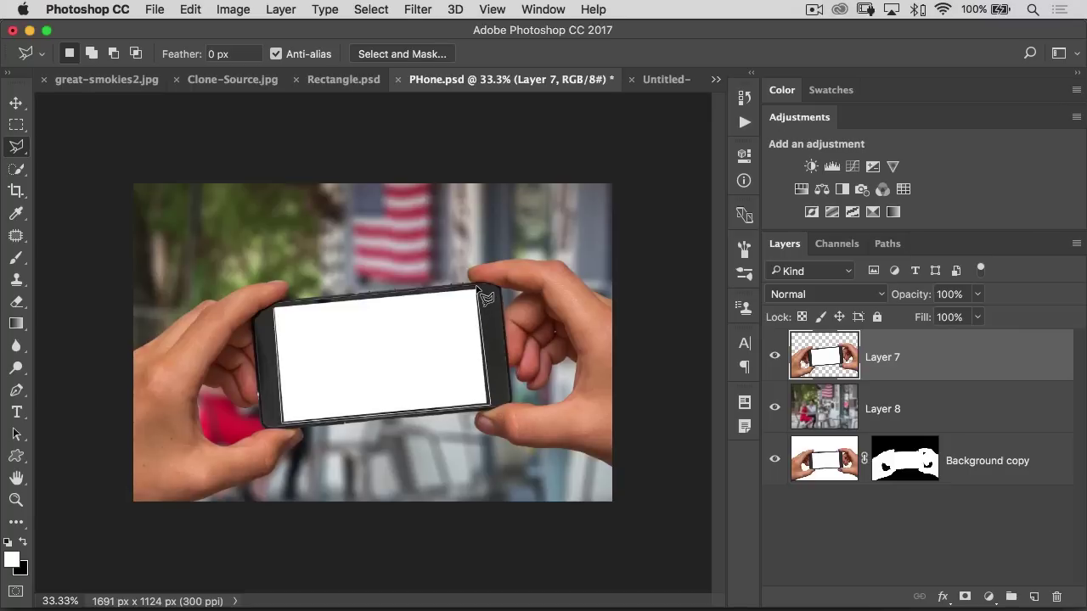
left_click(275, 309)
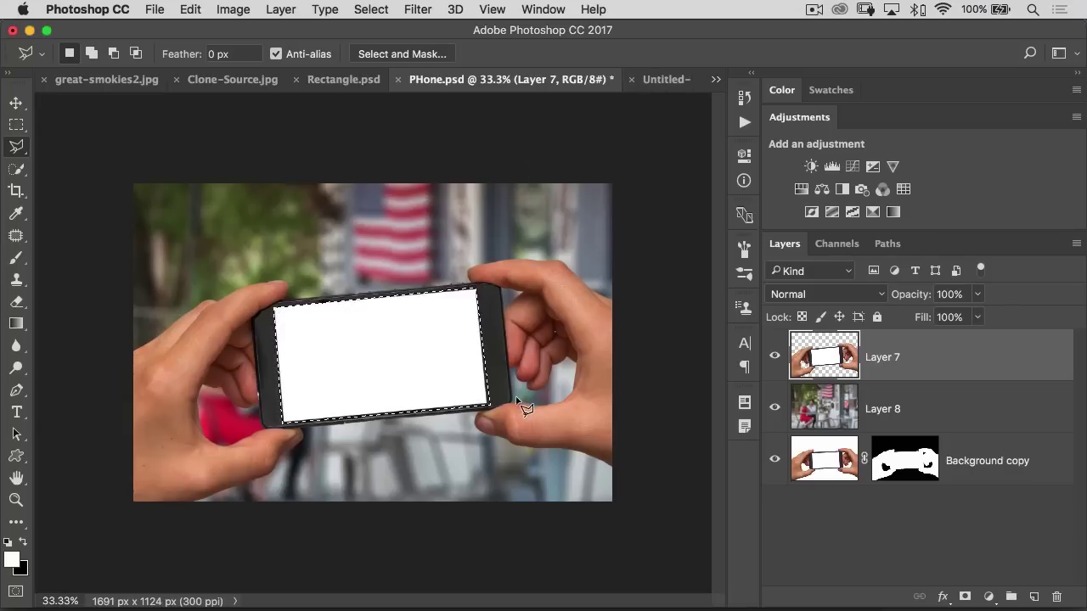
left_click(659, 82)
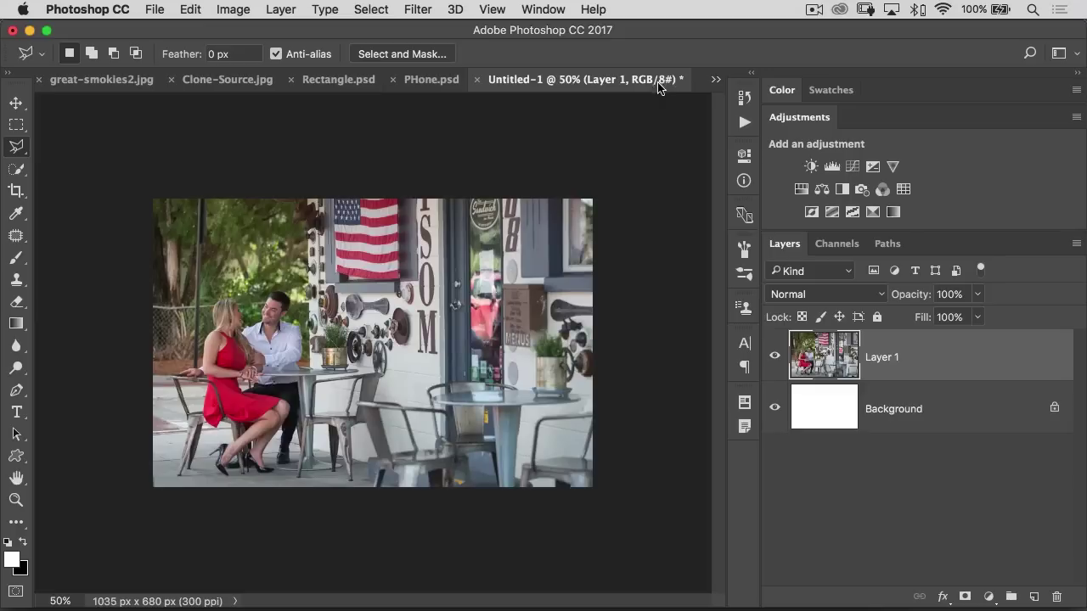
- Copy the entire Untitled-1 café photo and return to PHone.psd's Edit menu
left_click(367, 10)
key("super+a")
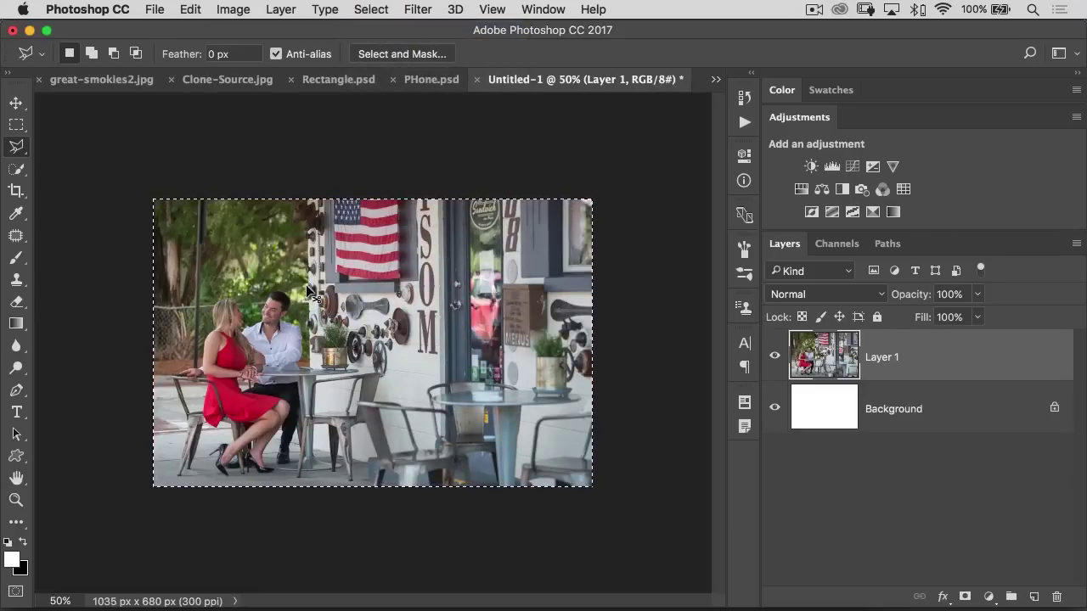
key("super+c")
left_click(441, 79)
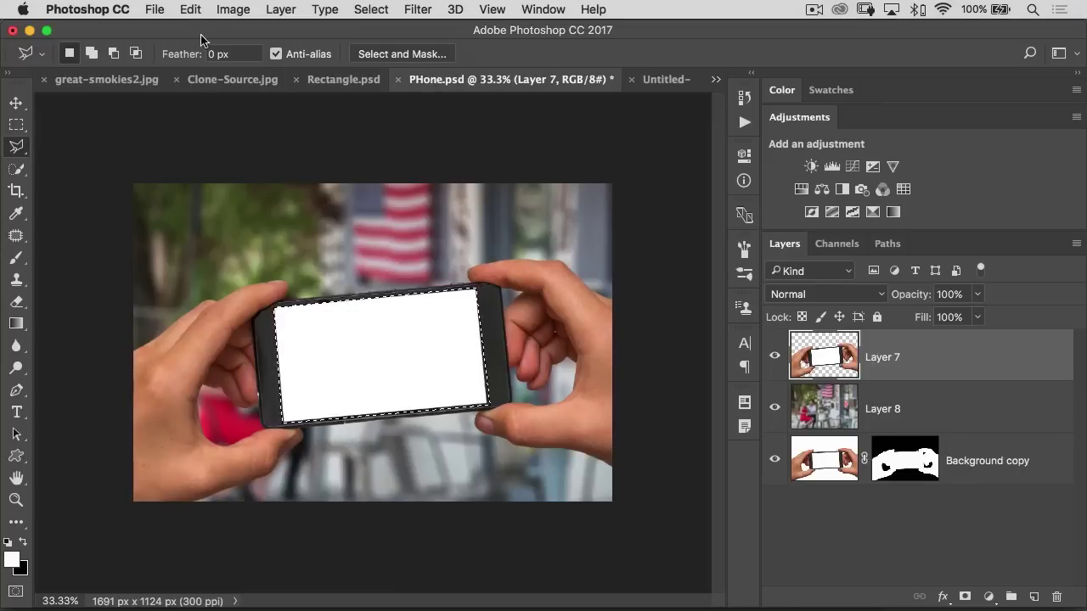
left_click(190, 10)
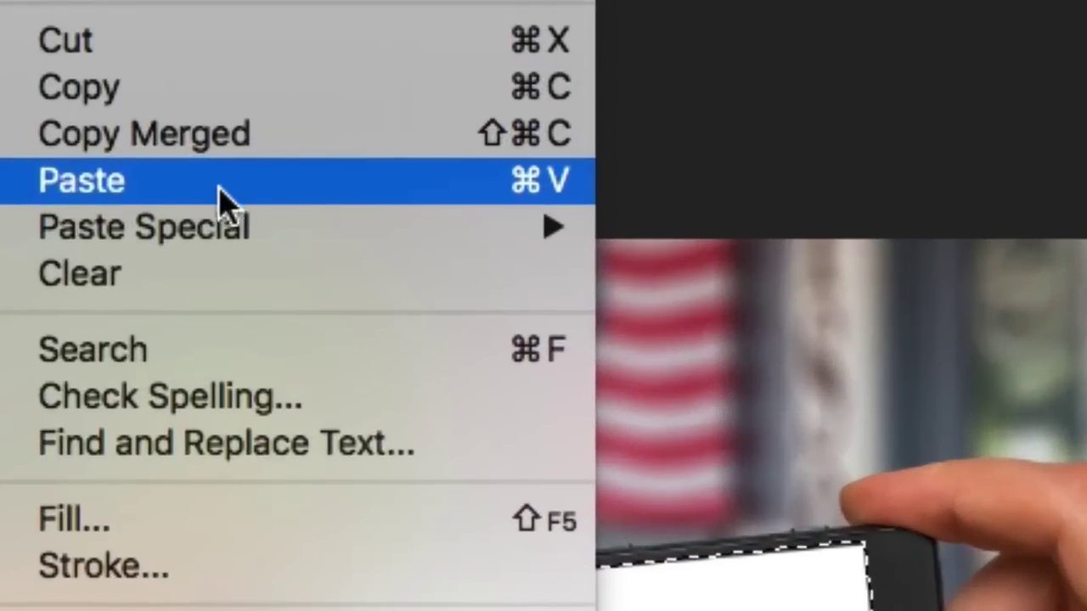
mouse_move(405, 243)
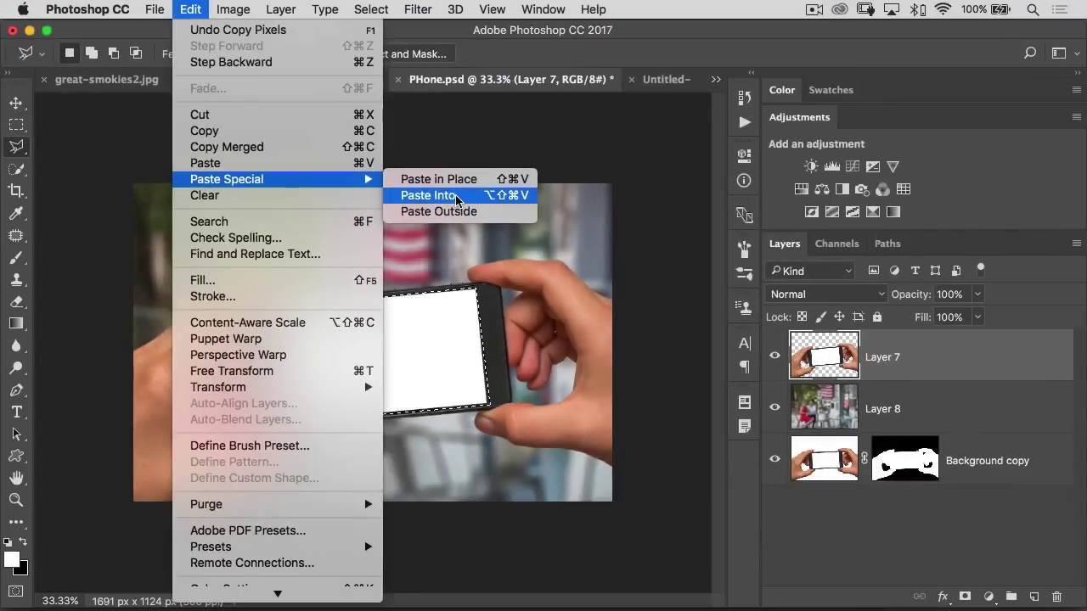
- Paste the café photo into the screen selection and nudge it slightly right and up
left_click(456, 199)
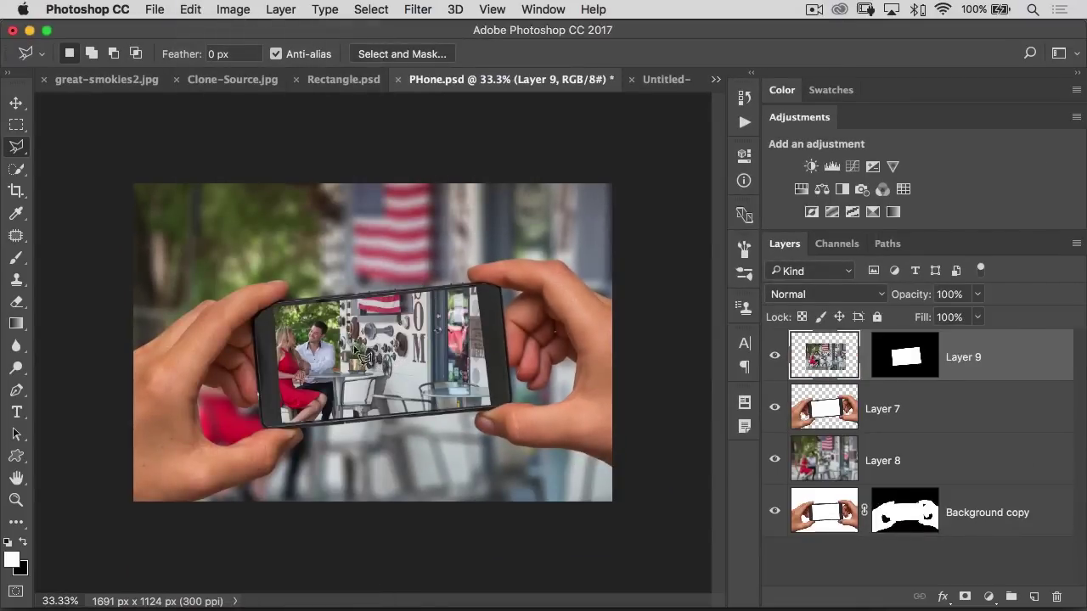
left_click(287, 274)
key("Escape")
left_click(16, 102)
left_click_drag(352, 338, 360, 334)
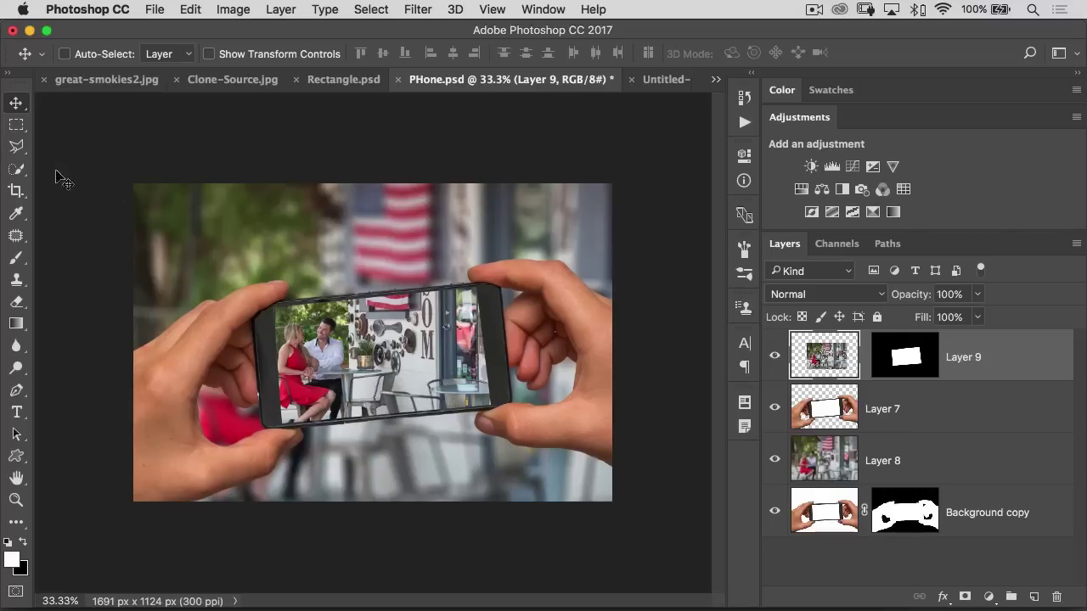
left_click(17, 147)
left_click_drag(17, 147, 91, 181)
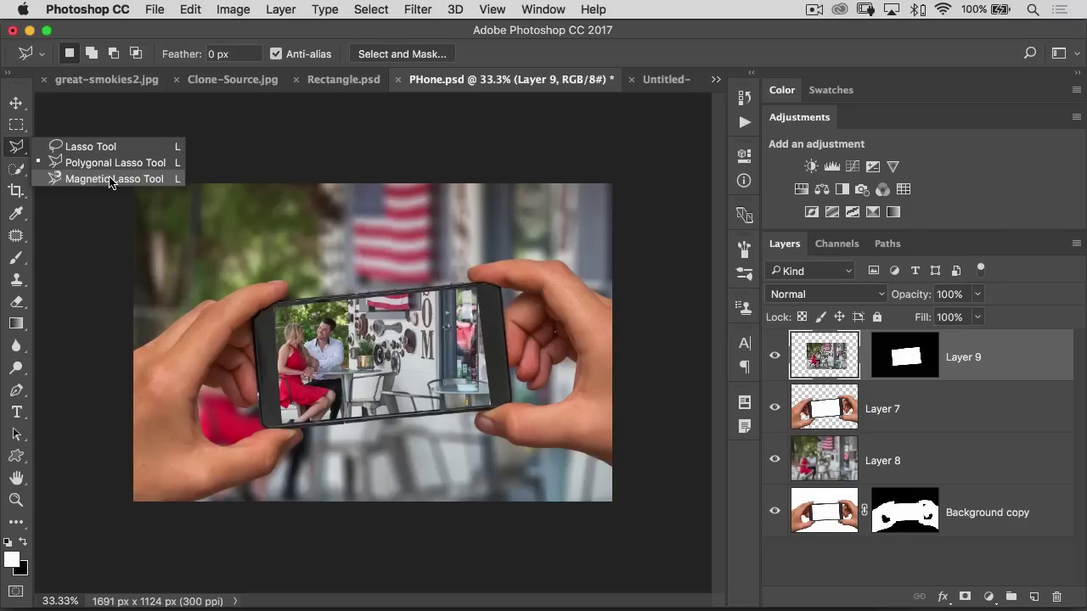
- Try and cancel a Magnetic Lasso path, then return to Untitled-1 and list open documents
left_click(109, 179)
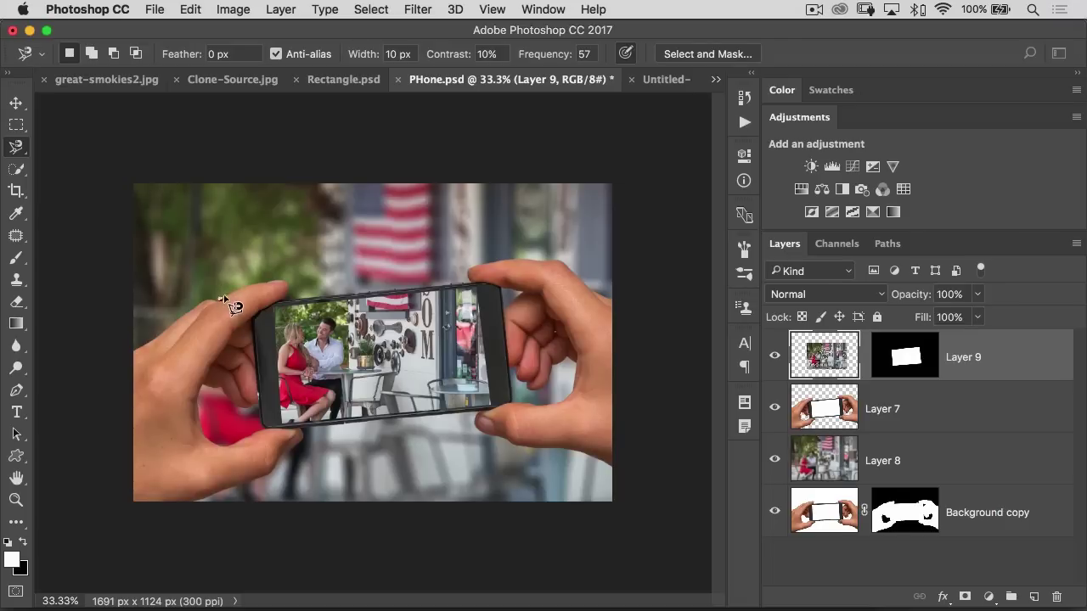
left_click(221, 298)
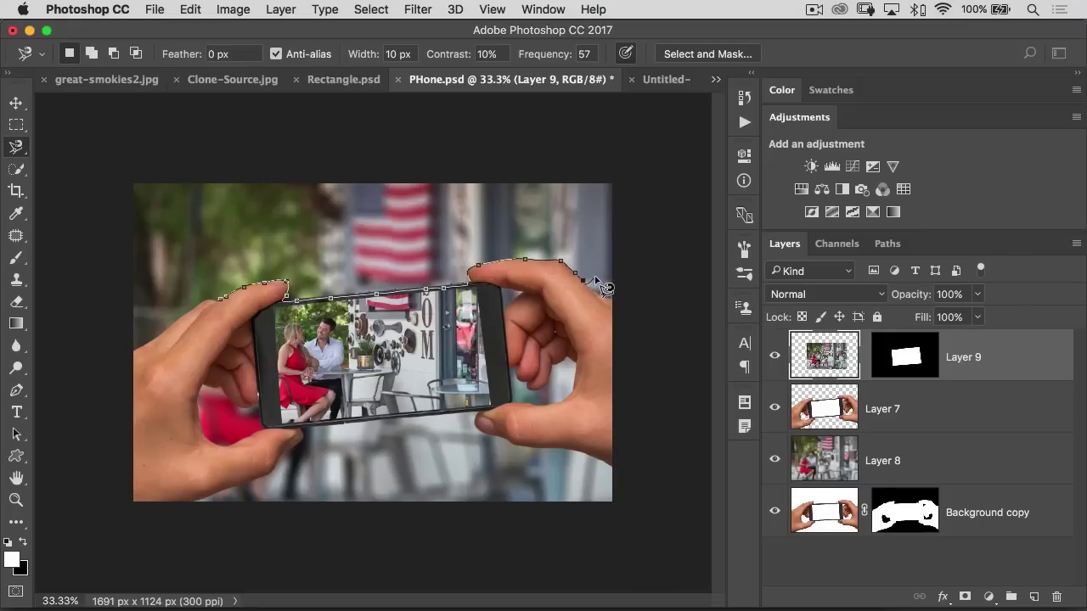
key("Escape")
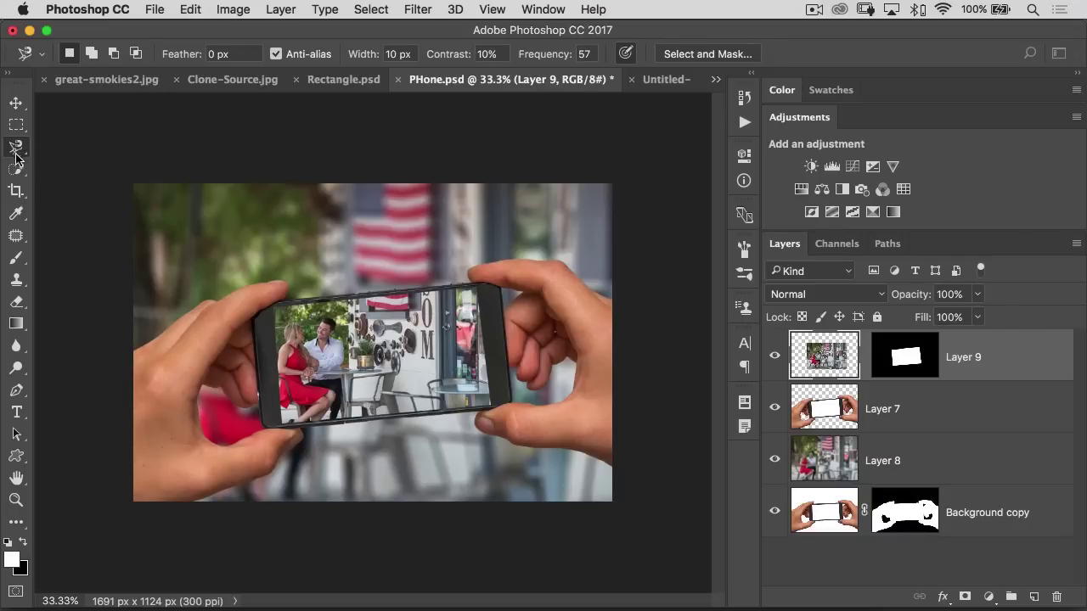
left_click(655, 79)
left_click(716, 79)
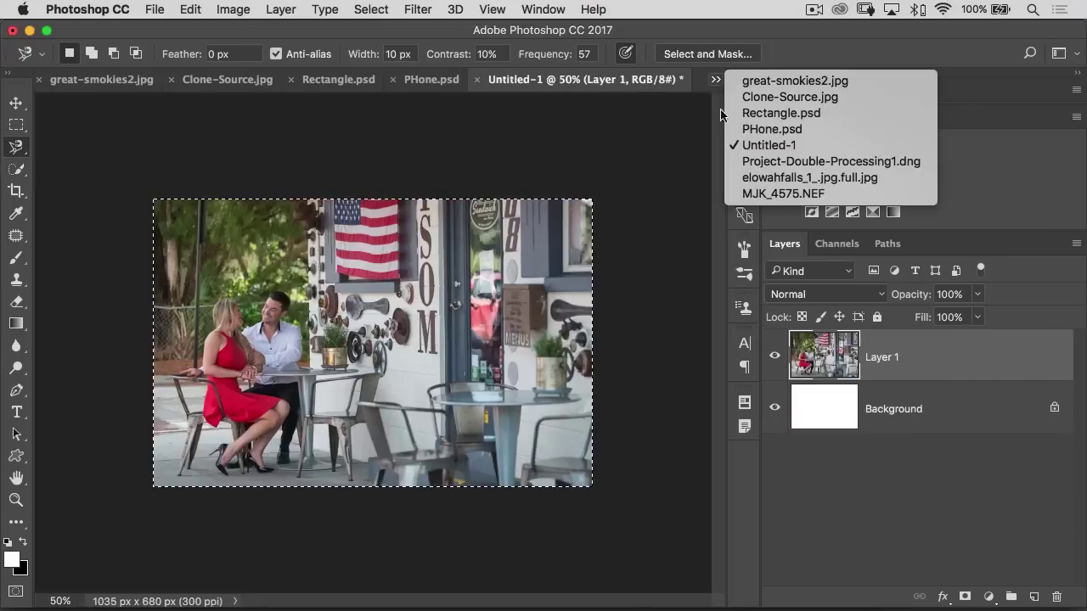
- Switch to Project-Double-Processing1.dng and paint over the sky with the Quick Selection Tool
left_click(731, 162)
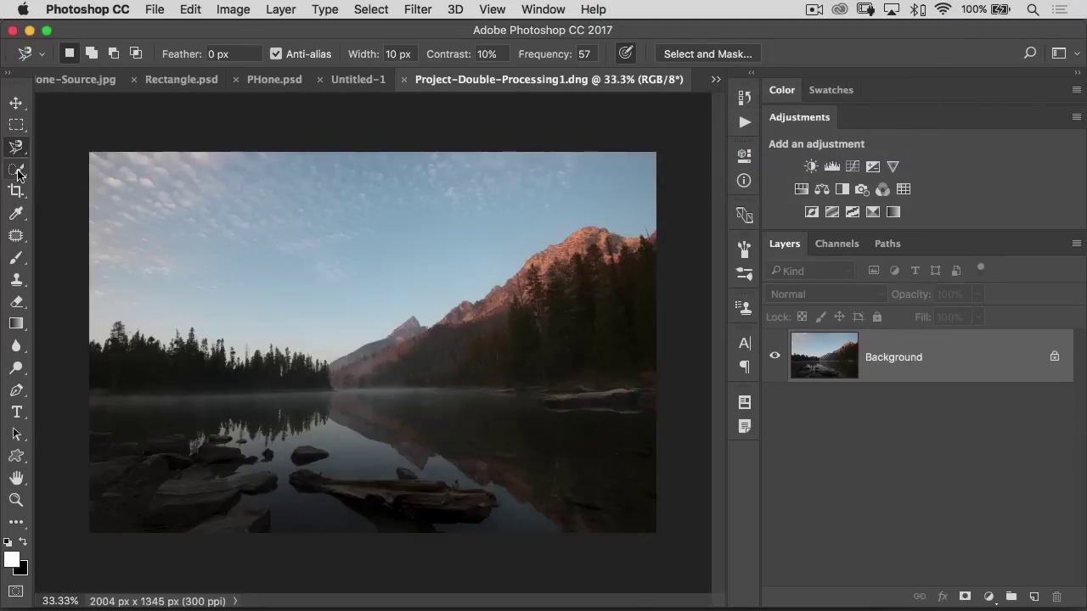
left_click(16, 169)
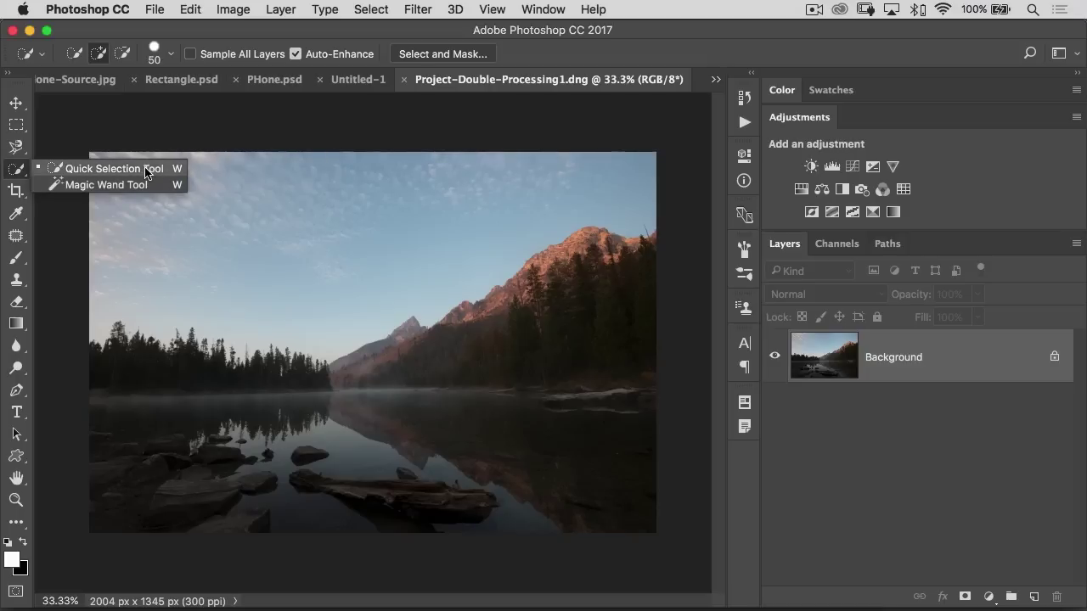
left_click(142, 169)
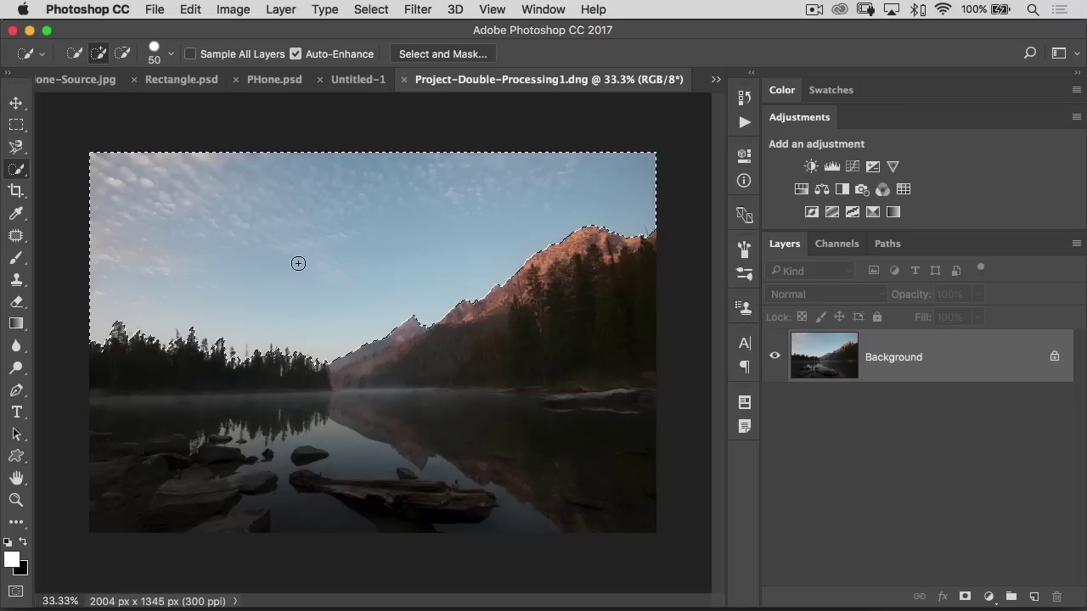
- In Select and Mask, halve the quick selection brush to 125 and set the Refine Edge radius to 4 px
left_click(444, 57)
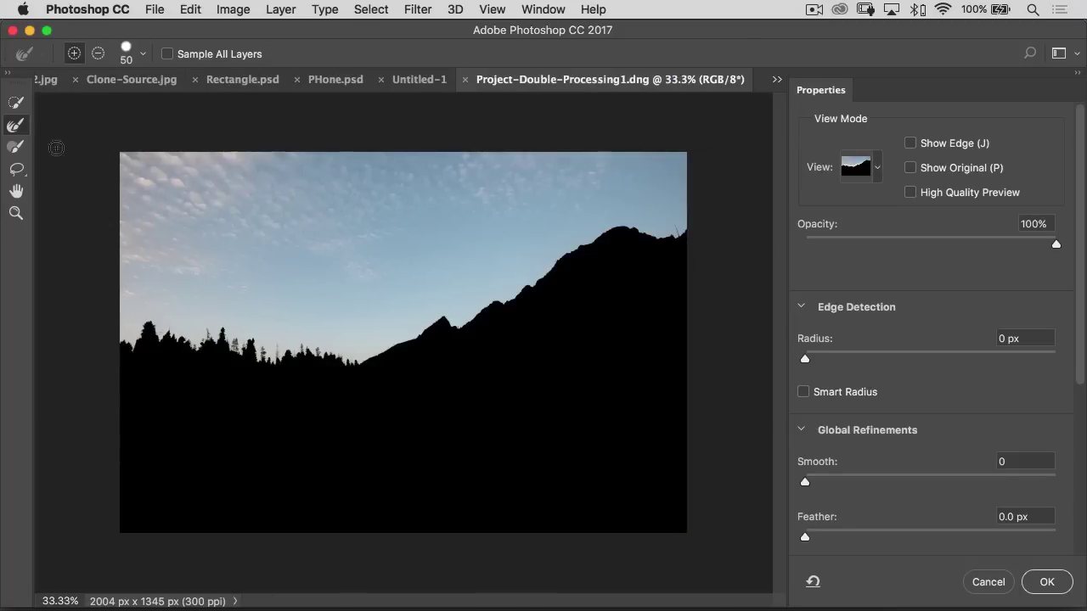
left_click(16, 102)
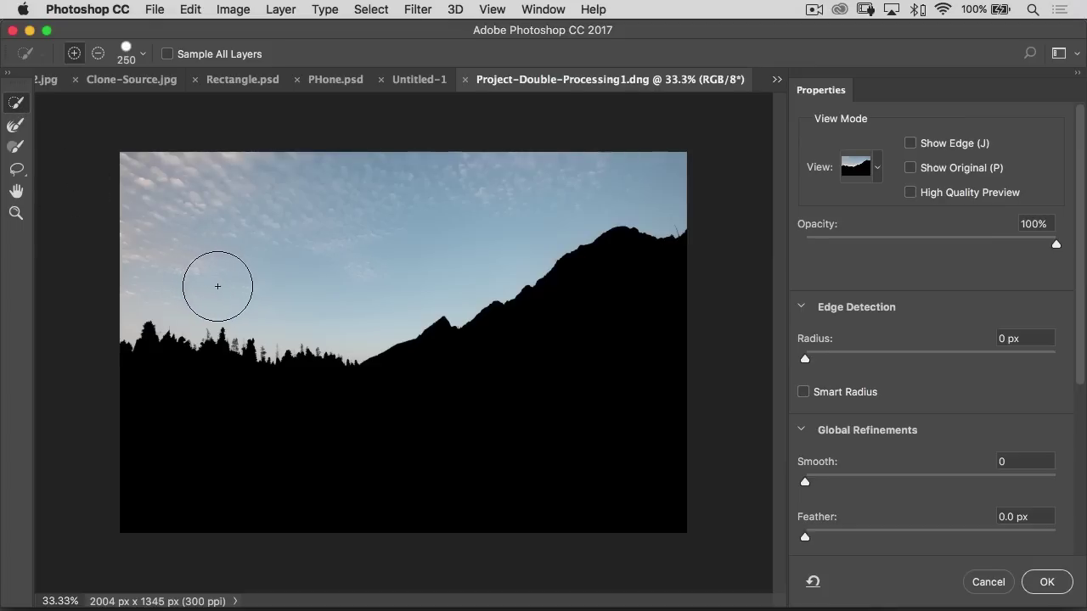
key("bracketleft")
key("bracketleft")
key("bracketleft")
key("bracketleft")
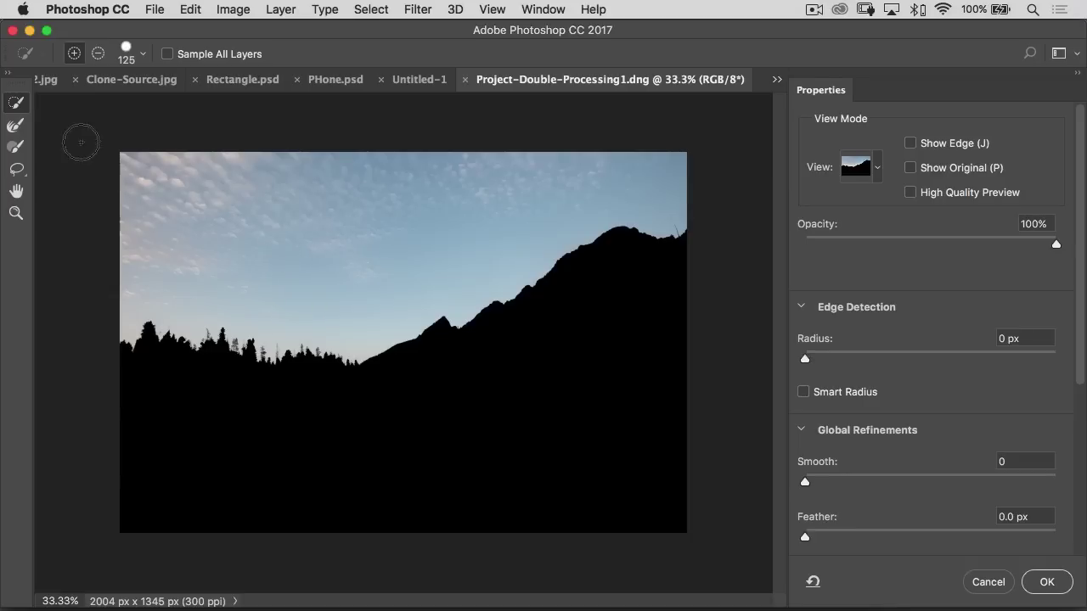
left_click(15, 125)
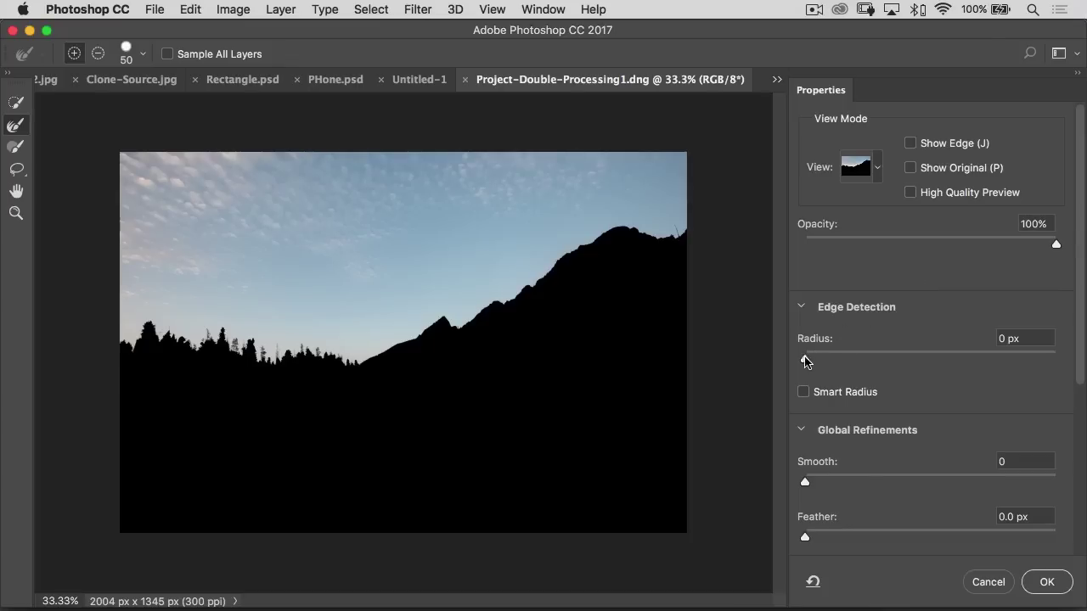
left_click_drag(805, 360, 826, 360)
left_click_drag(824, 363, 864, 360)
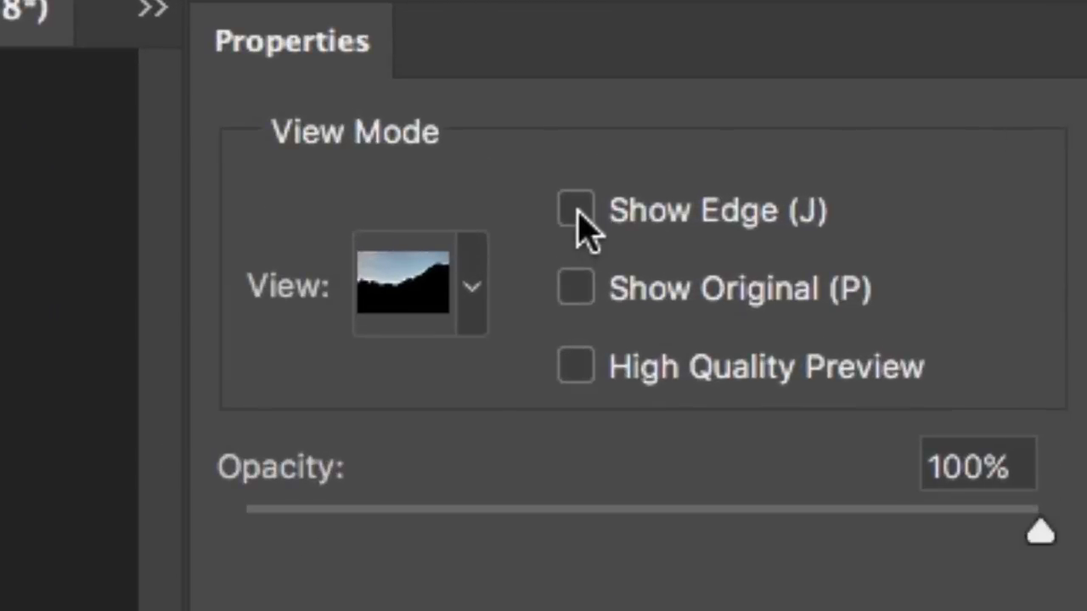
- Show the edge area, widen the radius to 55 px and recover tree detail along the tree line
left_click(578, 214)
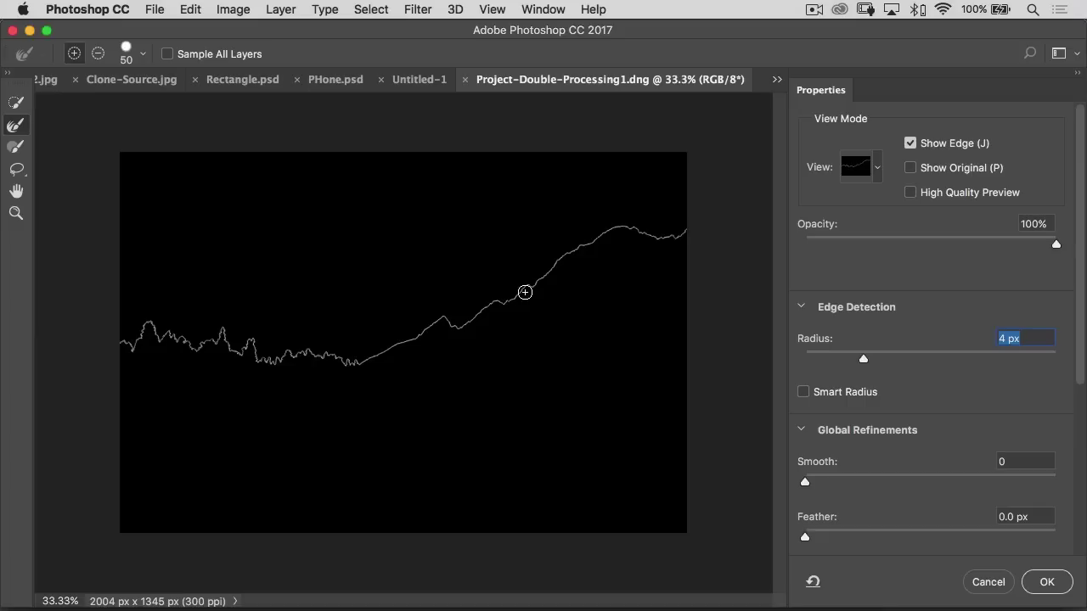
left_click_drag(885, 363, 969, 360)
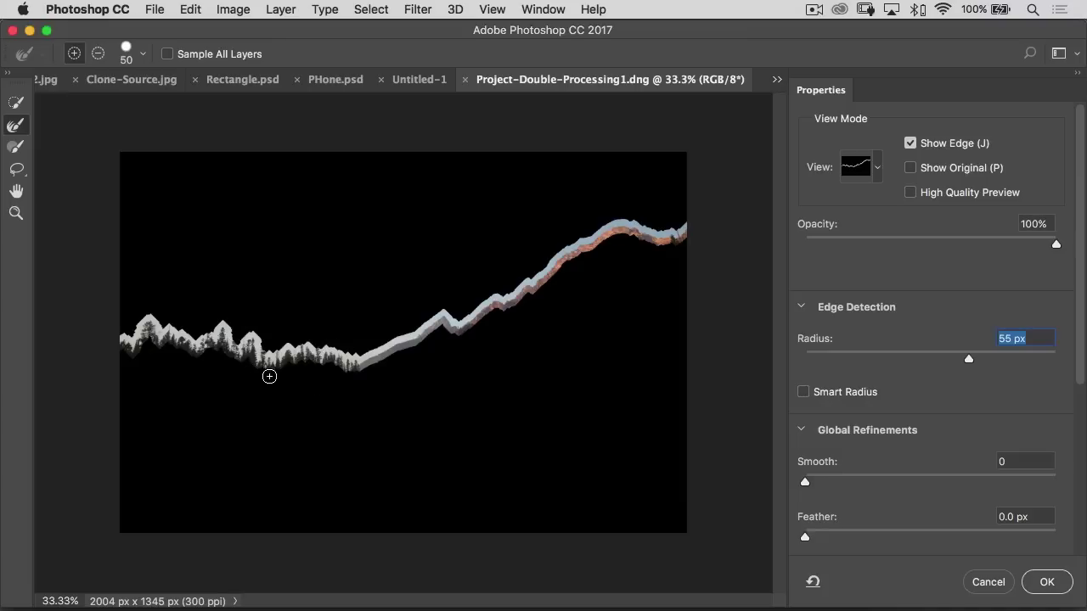
mouse_move(272, 372)
left_mouse_down()
mouse_move(301, 380)
mouse_move(314, 351)
left_mouse_up()
- Turn on Smart Radius, reduce the radius to 0 px, and preview the refined sky selection
left_click(803, 393)
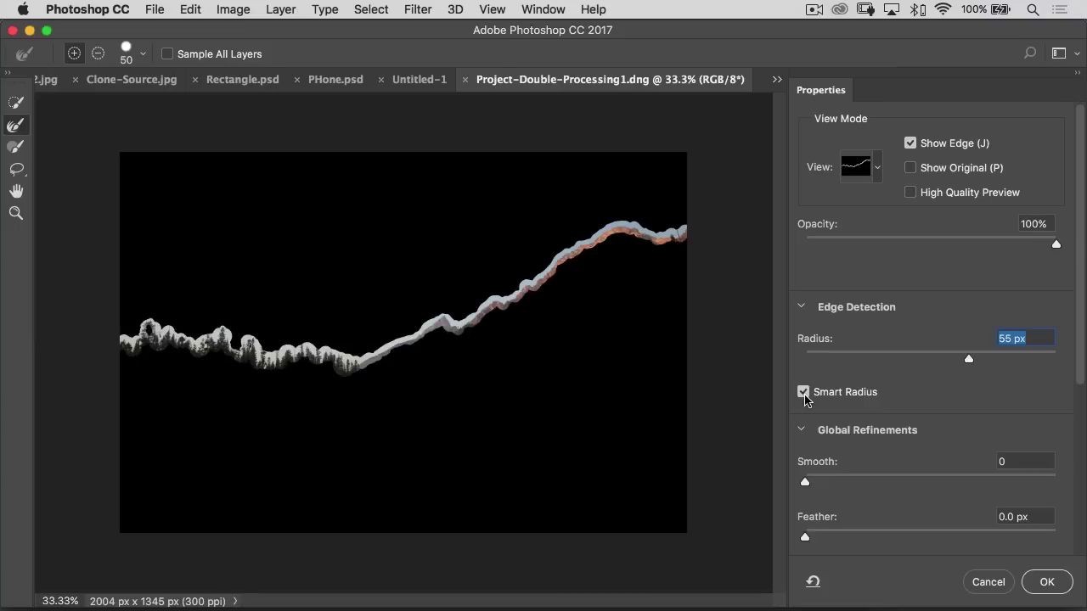
left_click_drag(970, 360, 1016, 360)
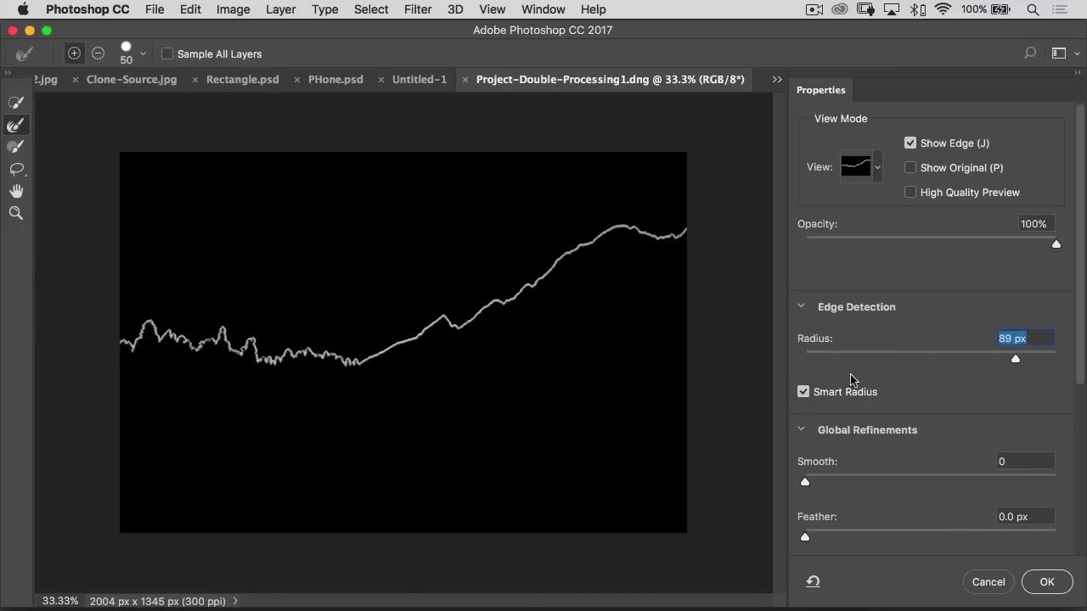
left_click(804, 392)
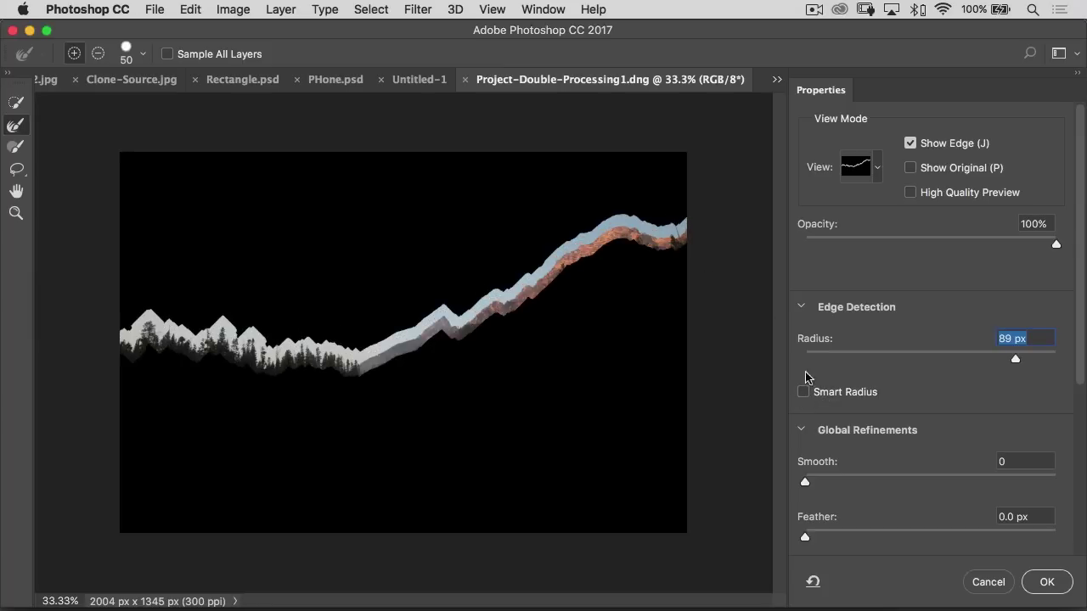
left_click(803, 392)
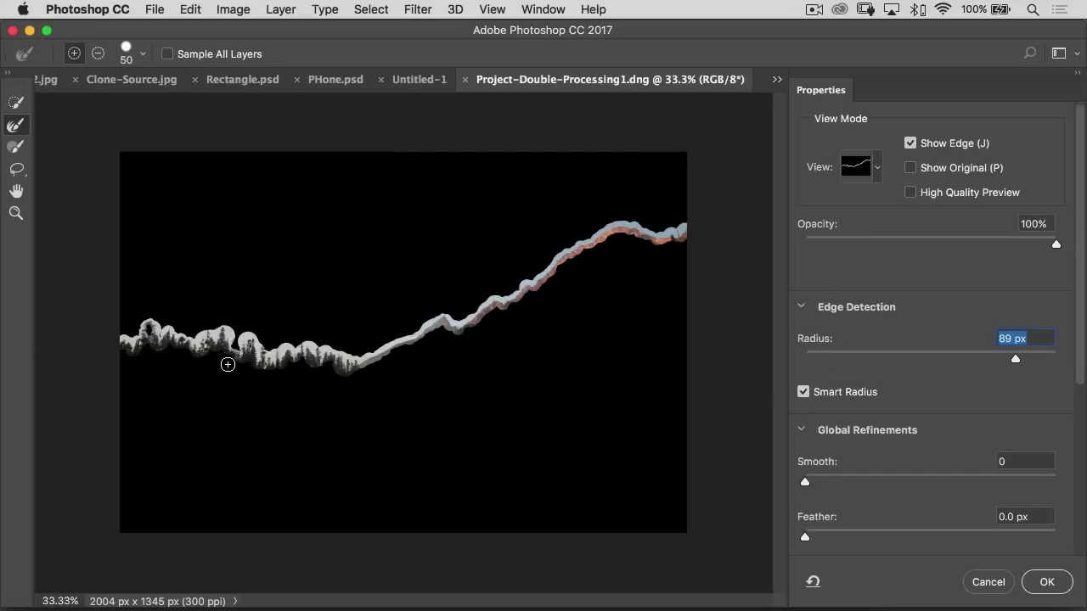
left_click_drag(995, 358, 748, 377)
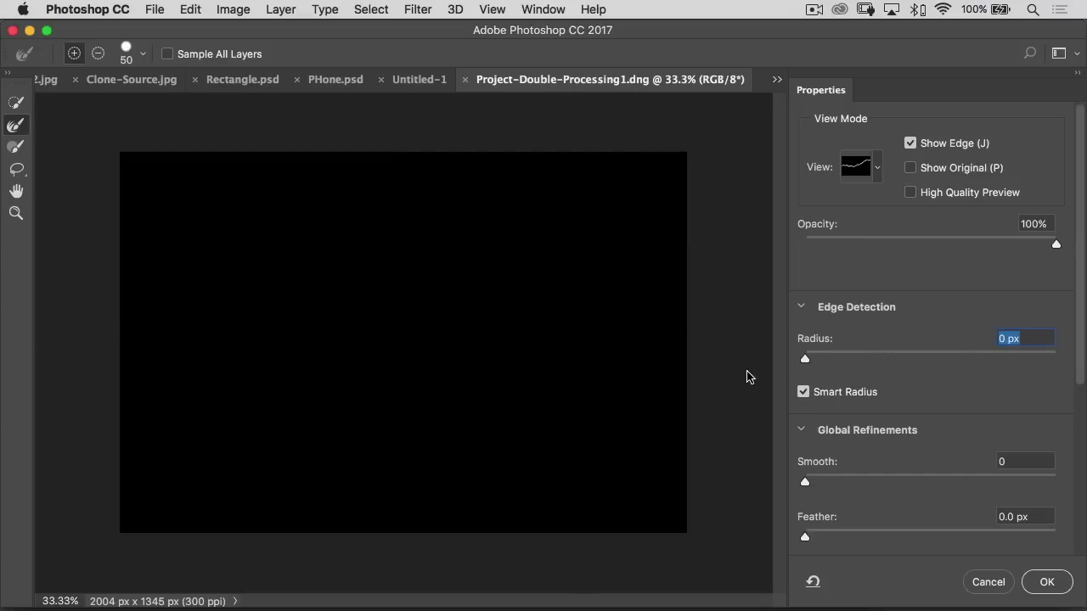
left_click(910, 143)
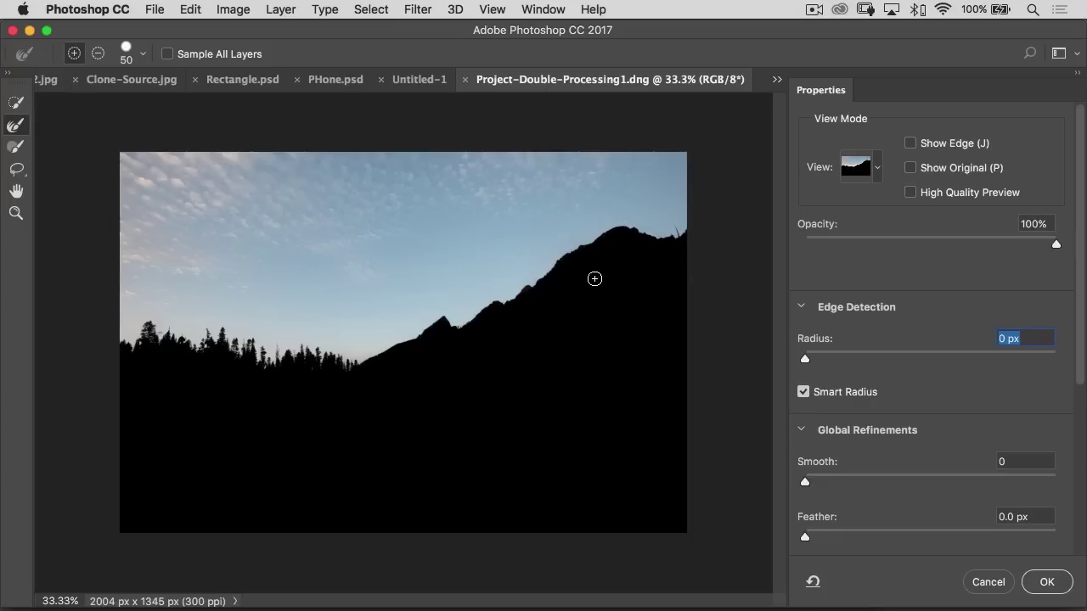
- Zoom in to 200% on the treeline to inspect the selection edge
key("super+equal")
key("super+equal")
key("super+equal")
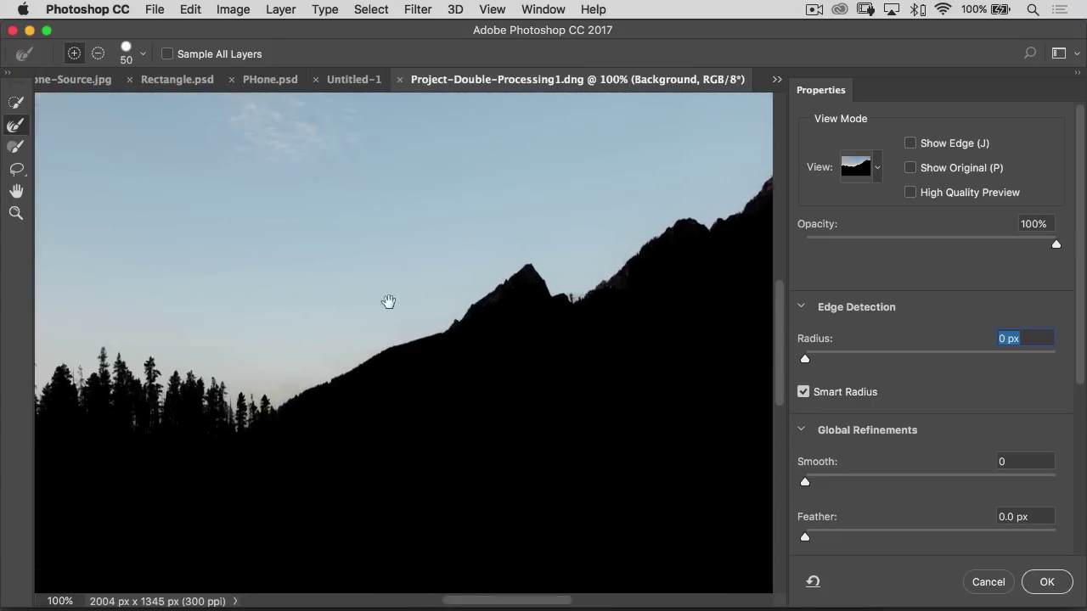
scroll(388, 303, "left", 10)
scroll(388, 302, "down", 5)
key("super+equal")
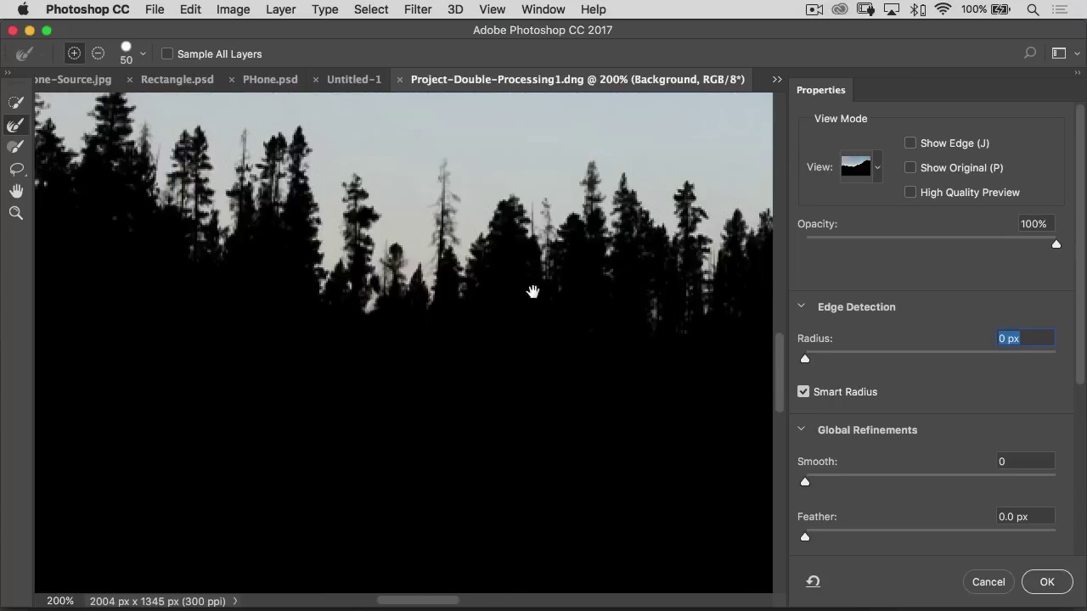
scroll(544, 331, "up", 5)
left_click(877, 167)
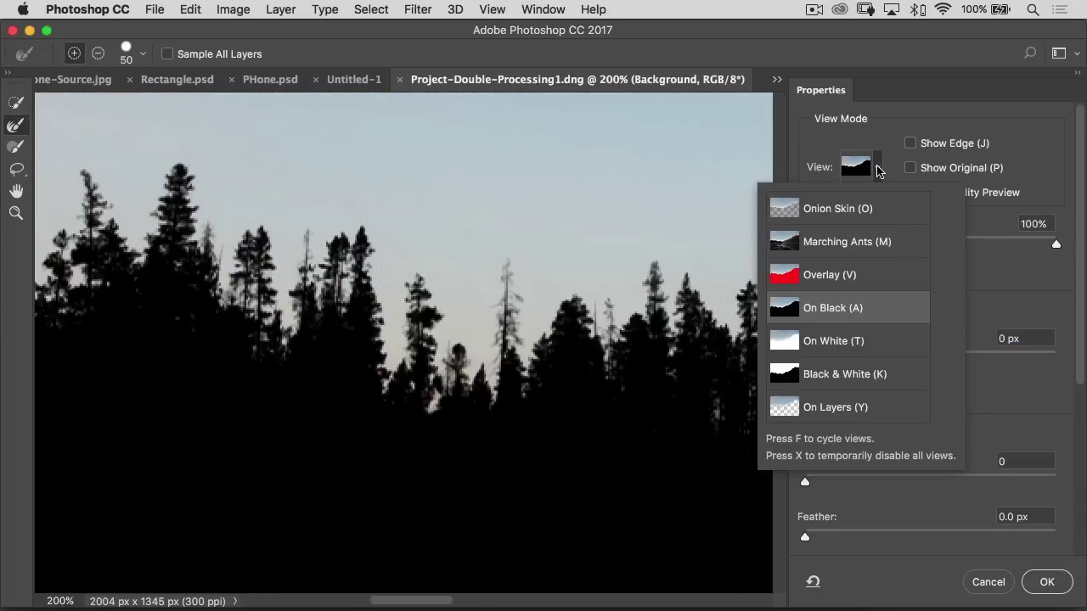
left_click(889, 164)
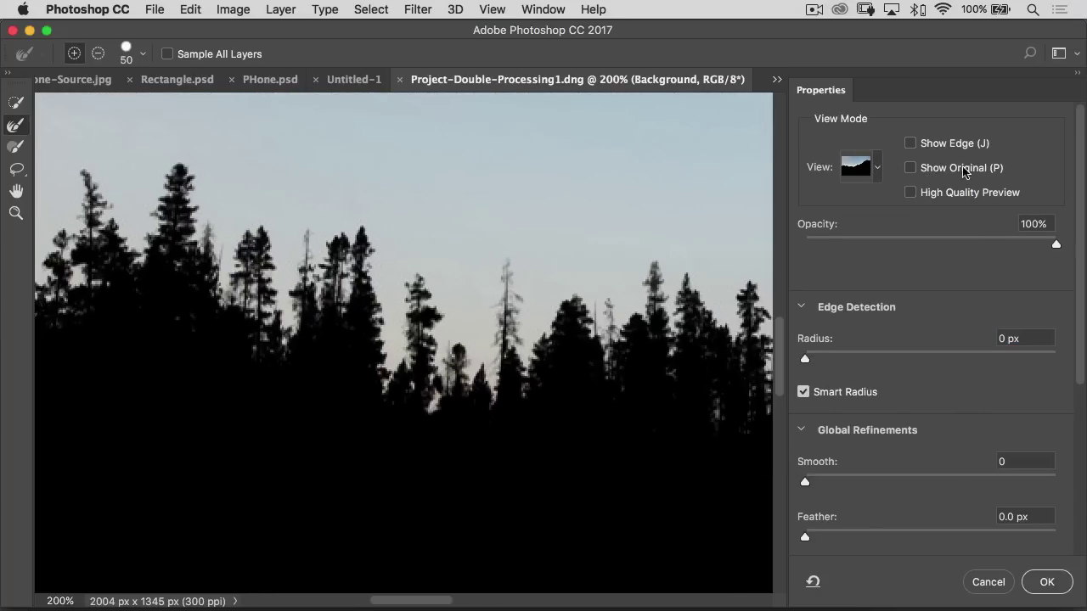
- Compare the edge against the original selection, then zoom out and apply the refined selection
left_click(910, 168)
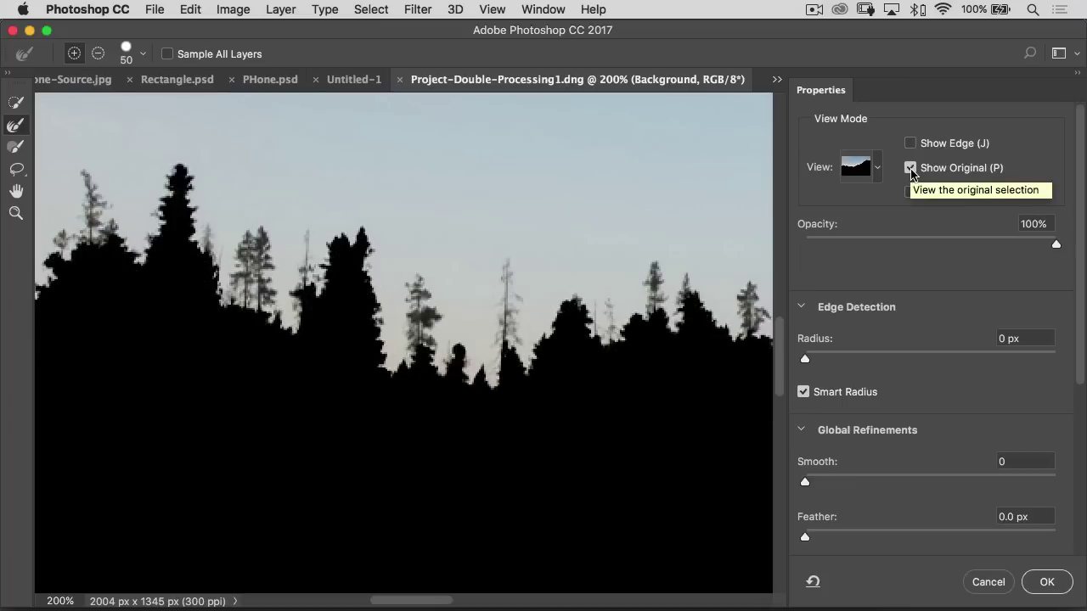
left_click(910, 168)
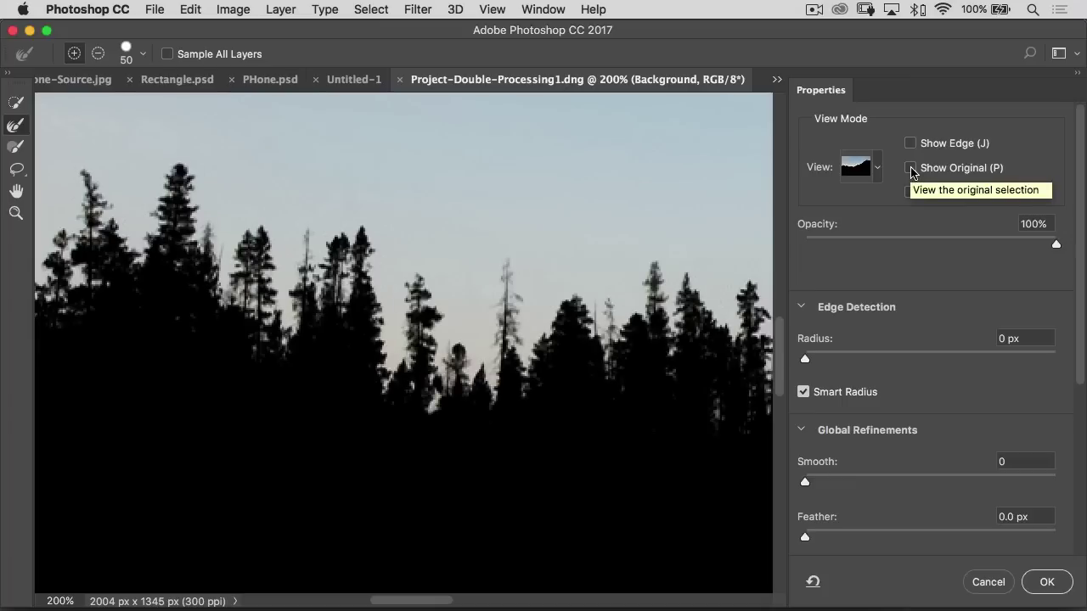
left_click(910, 168)
left_click(910, 168)
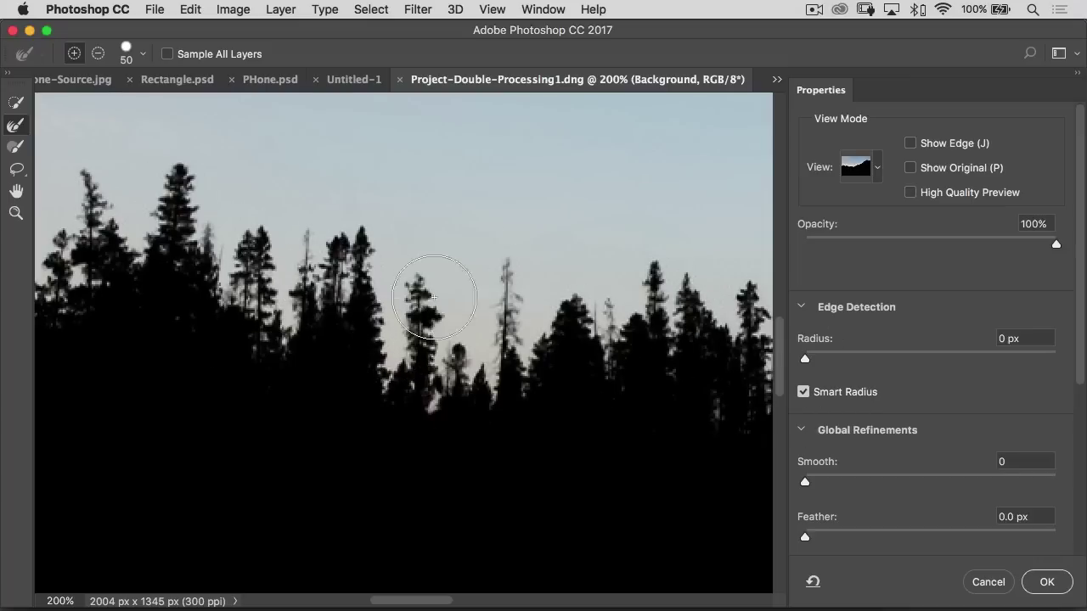
left_click(910, 169)
left_click(909, 170)
key("super+minus")
key("super+minus")
key("super+minus")
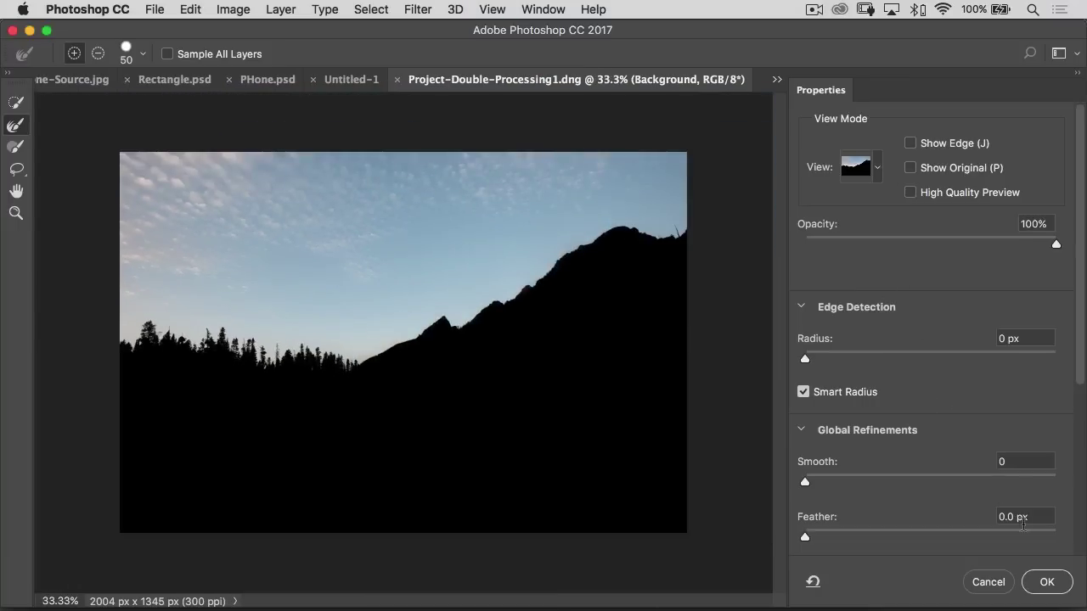
left_click(1046, 583)
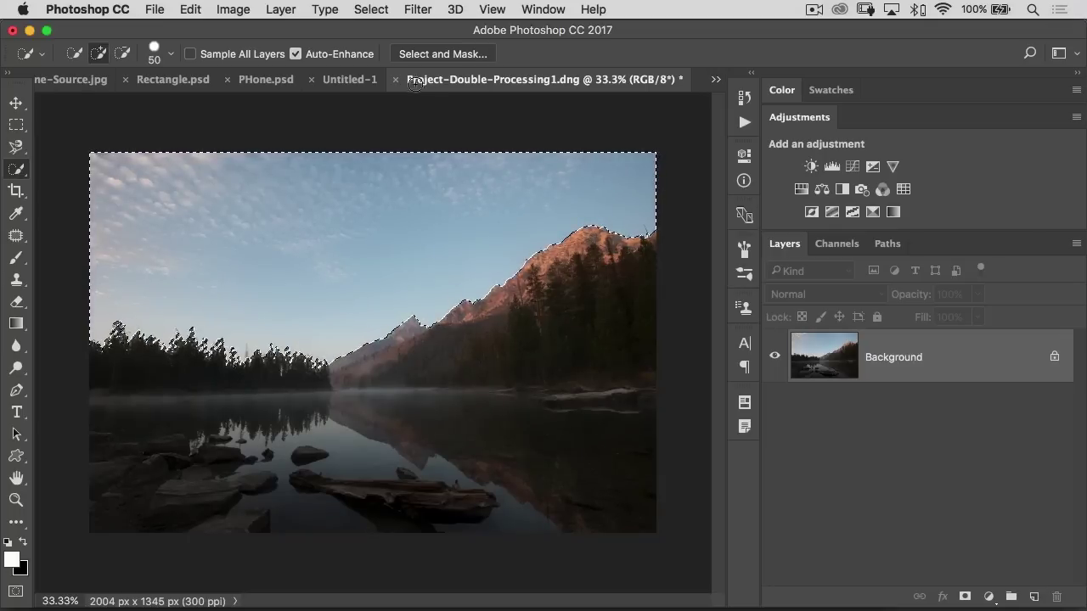
- Invert the selection and add a Brightness/Contrast adjustment with brightness 57
left_click(370, 11)
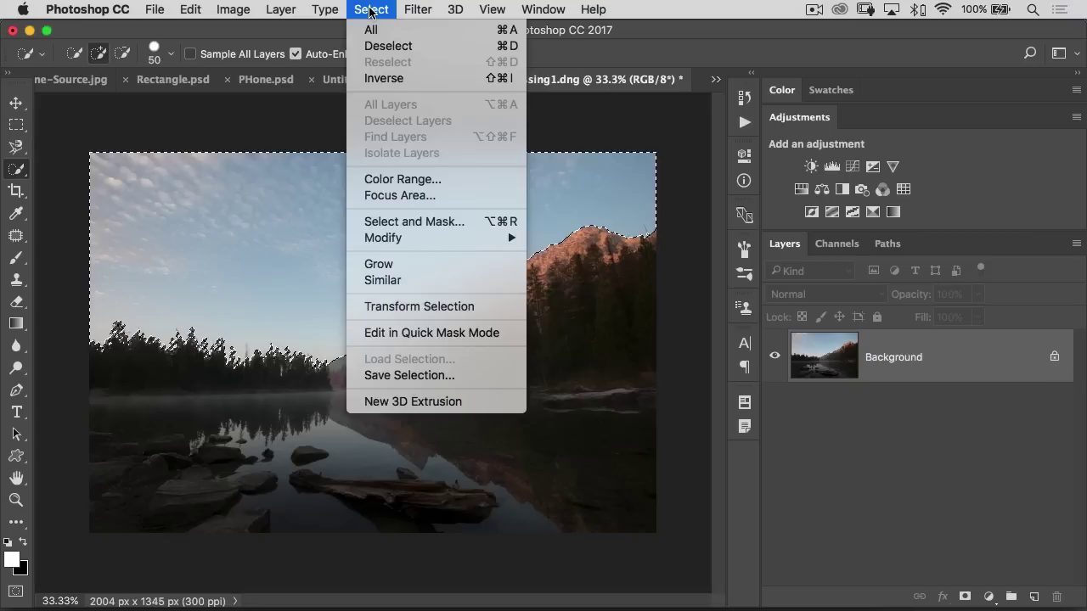
left_click(397, 78)
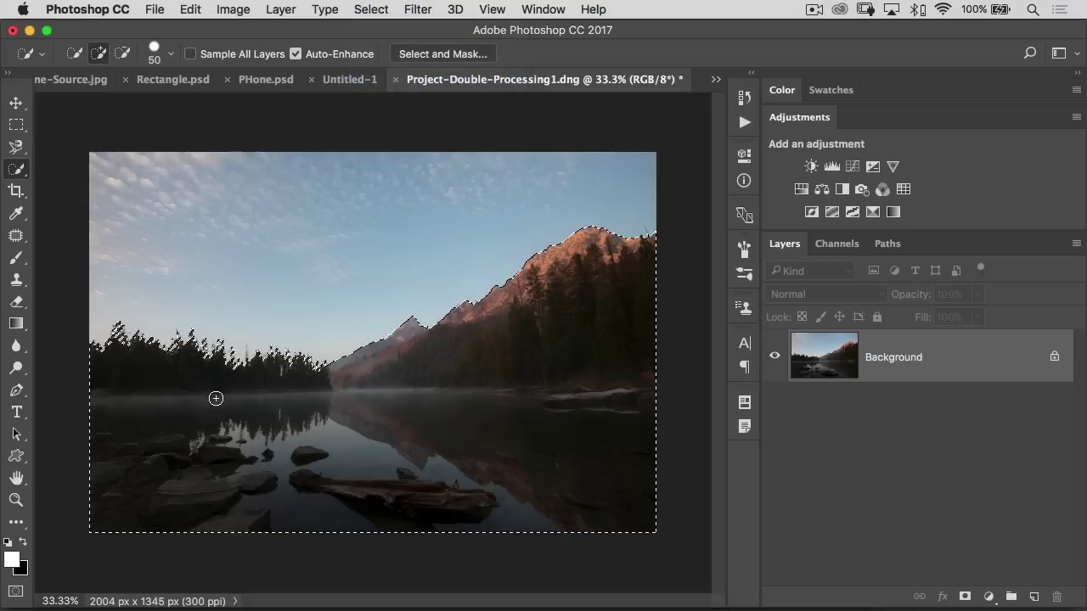
left_click(811, 167)
left_click_drag(614, 258, 653, 253)
left_click(695, 149)
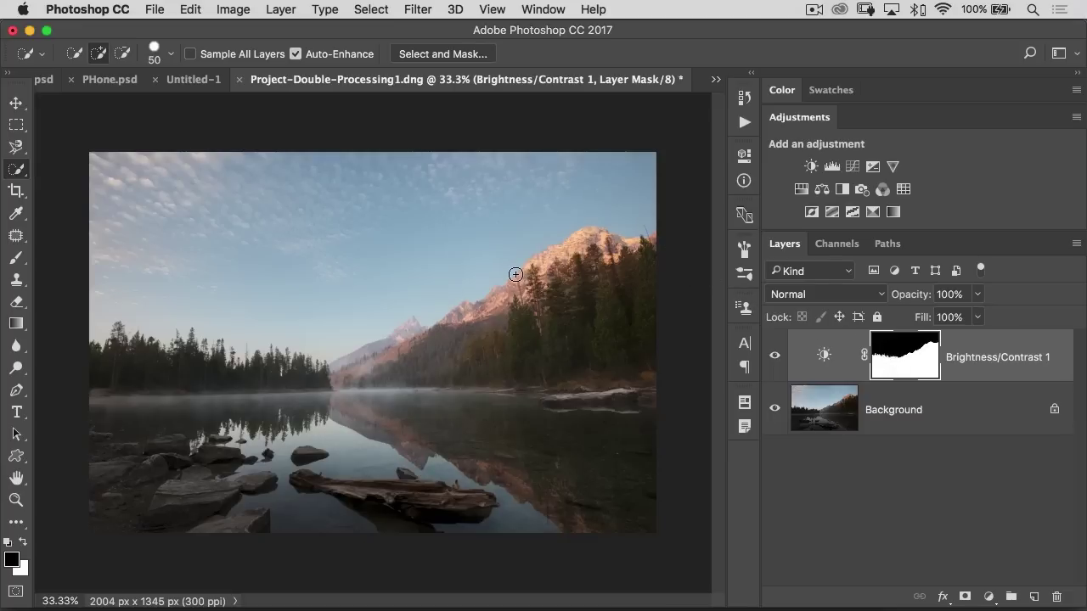
- With a 53% opacity brush, paint the Brightness/Contrast mask along the mountain ridge
key("b")
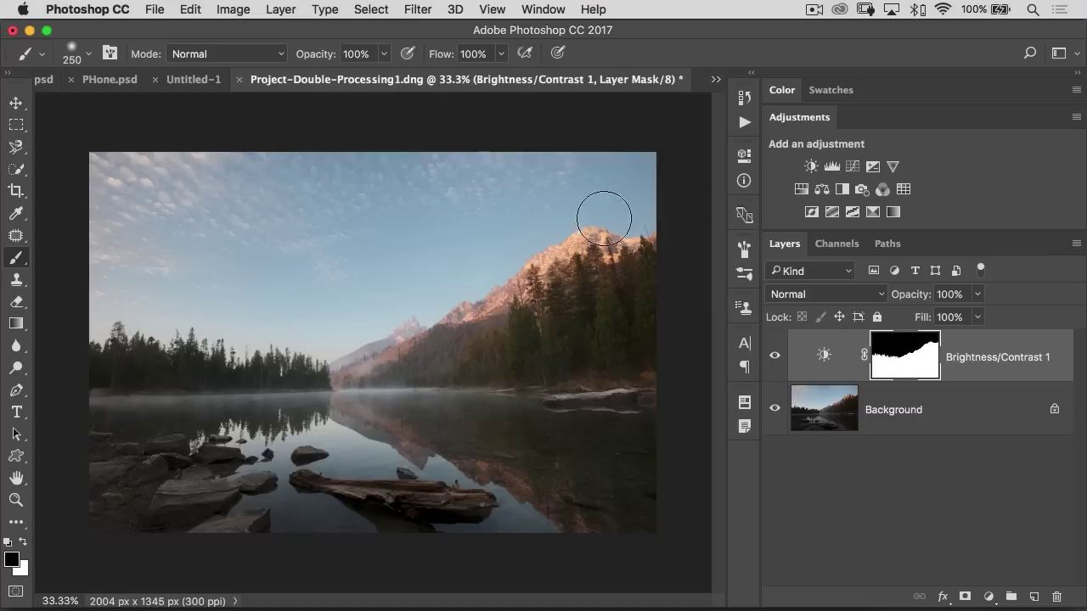
left_click_drag(313, 53, 281, 70)
mouse_move(614, 210)
left_mouse_down()
mouse_move(589, 225)
mouse_move(653, 222)
mouse_move(577, 224)
mouse_move(605, 223)
mouse_move(498, 276)
mouse_move(461, 309)
mouse_move(366, 342)
mouse_move(437, 343)
mouse_move(505, 255)
mouse_move(598, 221)
mouse_move(628, 223)
mouse_move(587, 228)
mouse_move(489, 281)
mouse_move(647, 236)
mouse_move(557, 242)
left_mouse_up()
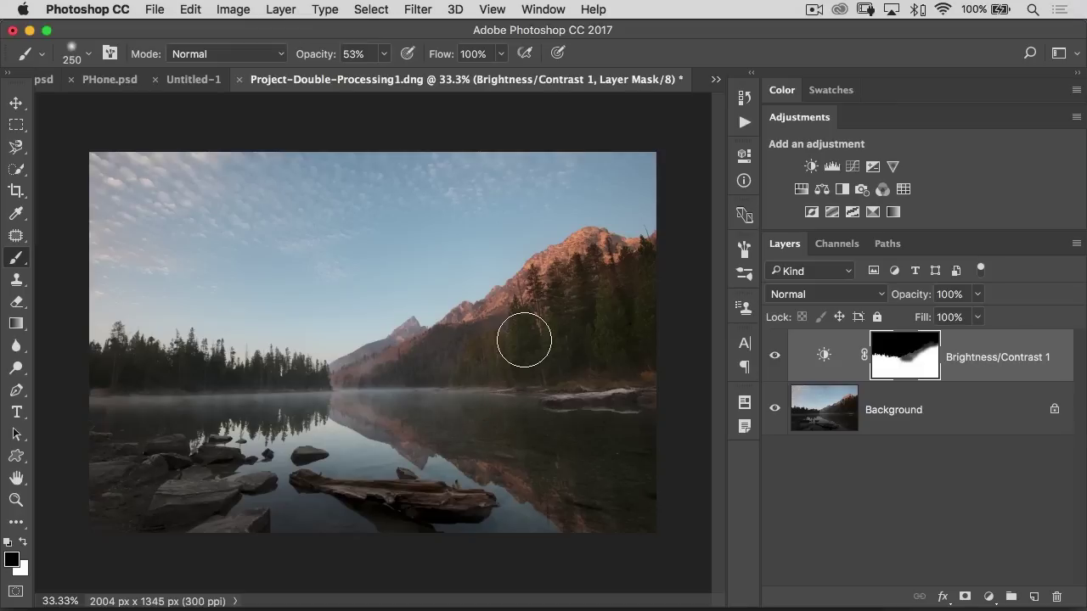
- Switch to elowahfalls_1_.jpg.full.jpg and open the Color Range dialog
left_click(715, 80)
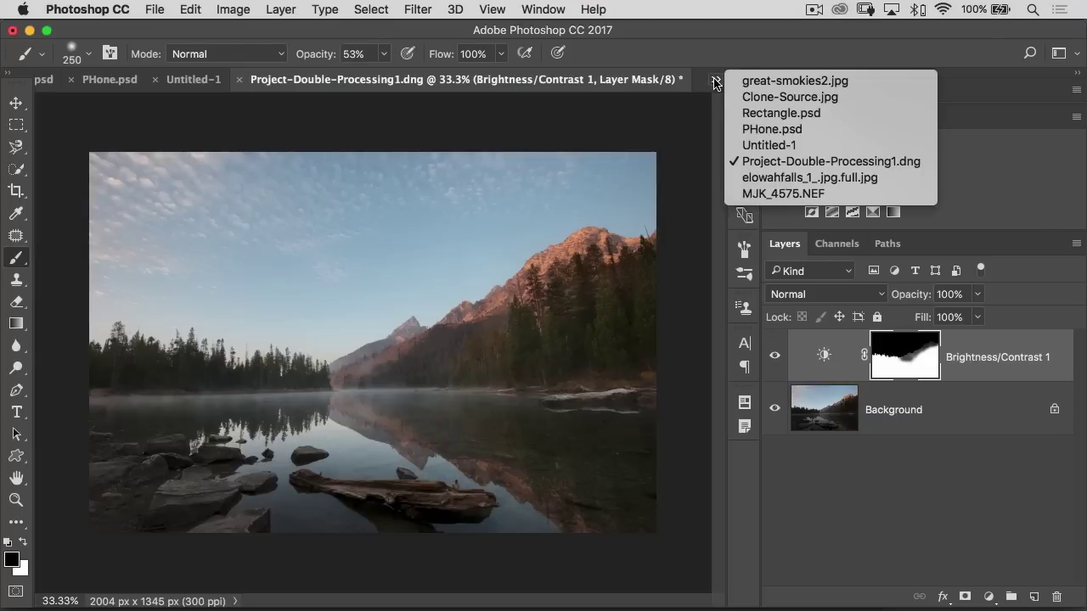
left_click(763, 178)
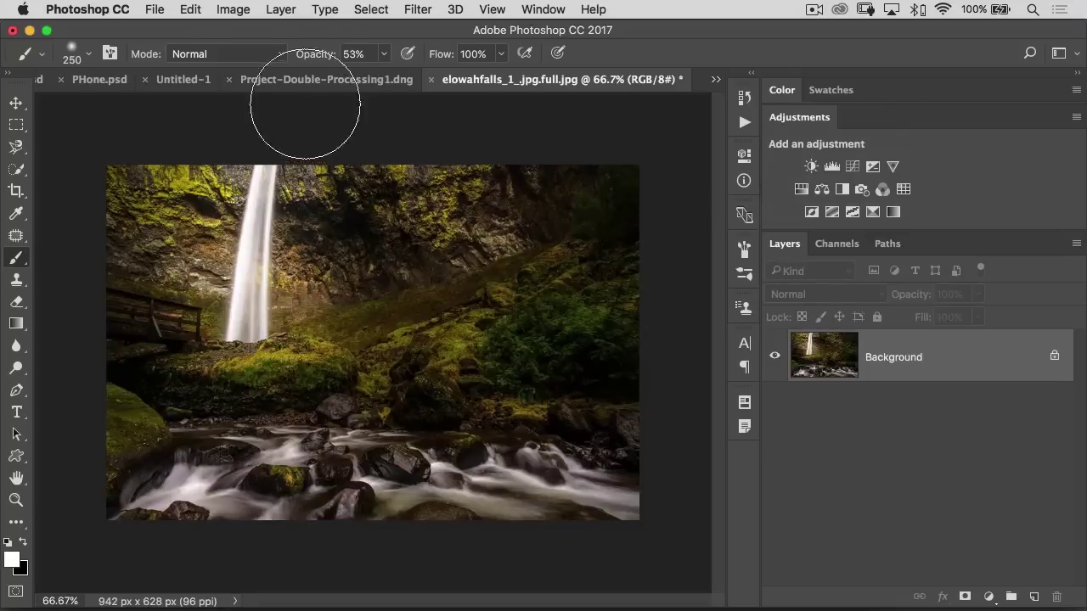
left_click(369, 10)
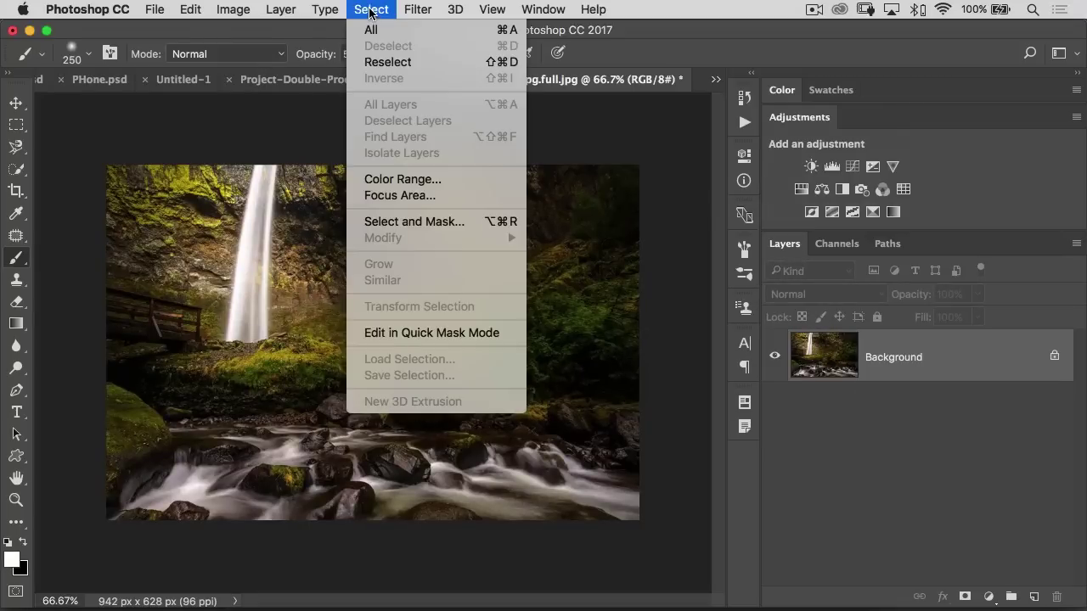
left_click(447, 180)
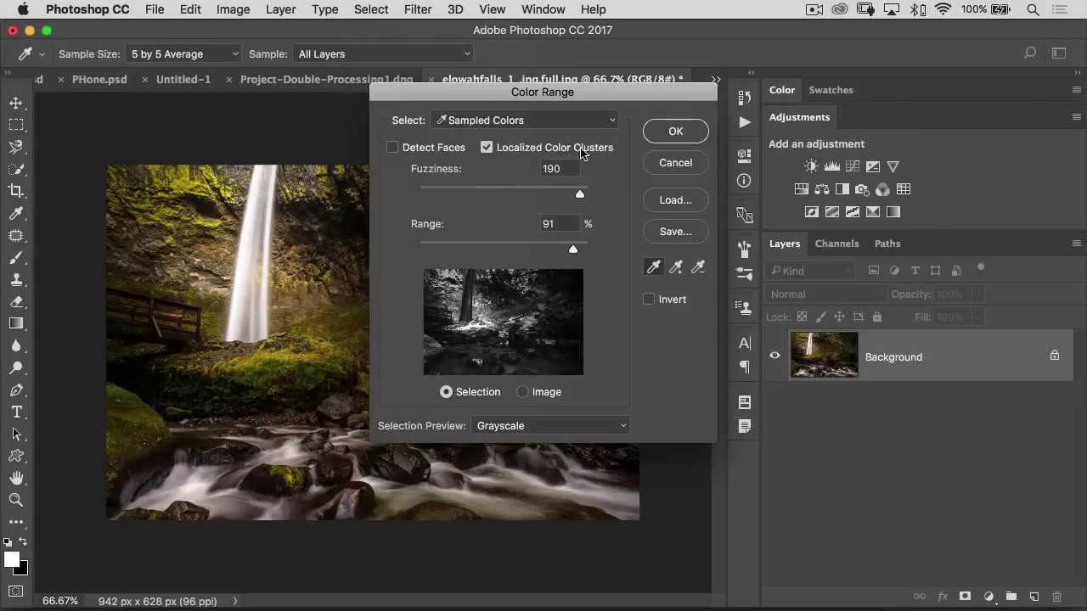
left_click_drag(551, 96, 788, 51)
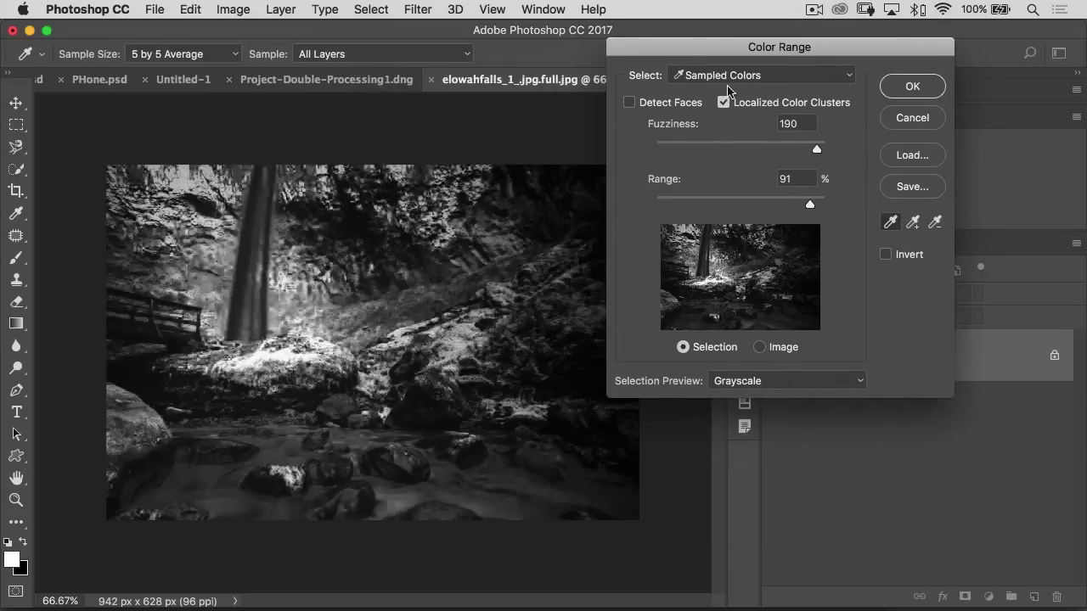
- Set Color Range to select Yellows, after briefly trying Greens, and confirm
left_click(726, 77)
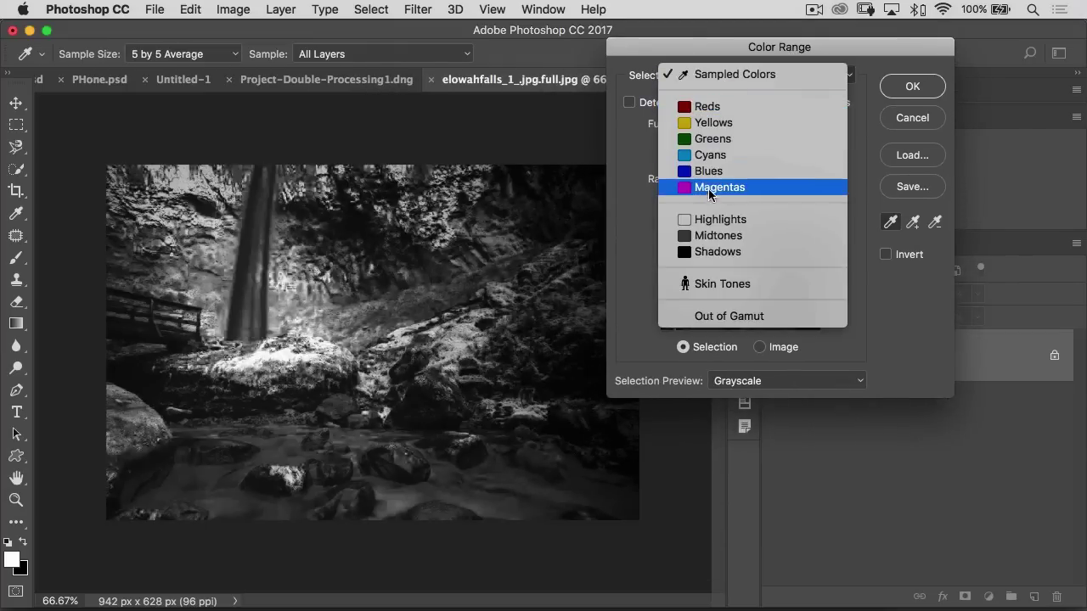
left_click(710, 123)
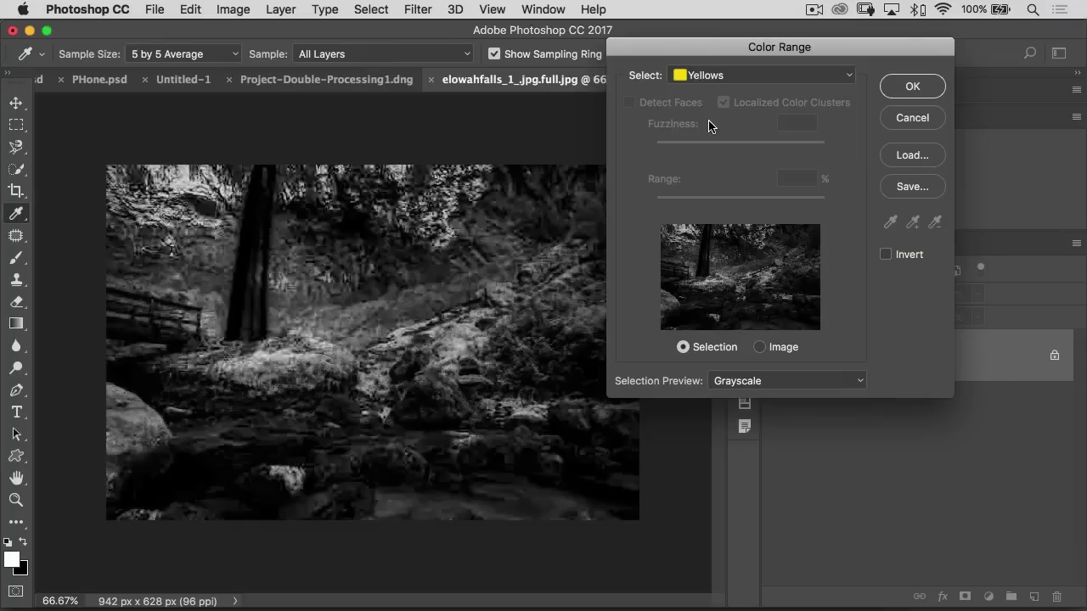
left_click(726, 77)
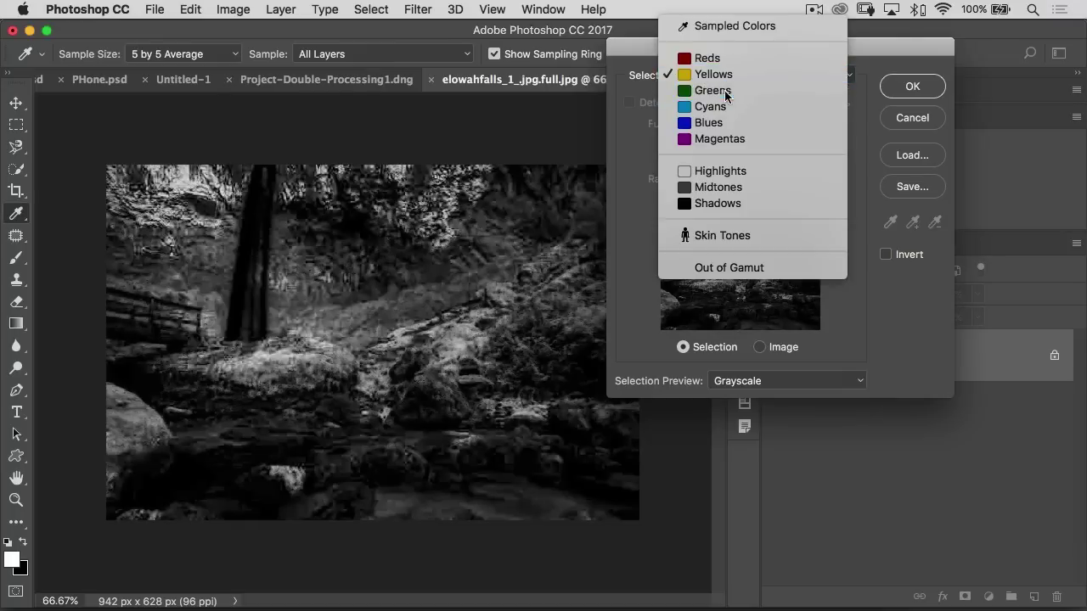
left_click(727, 91)
left_click(725, 78)
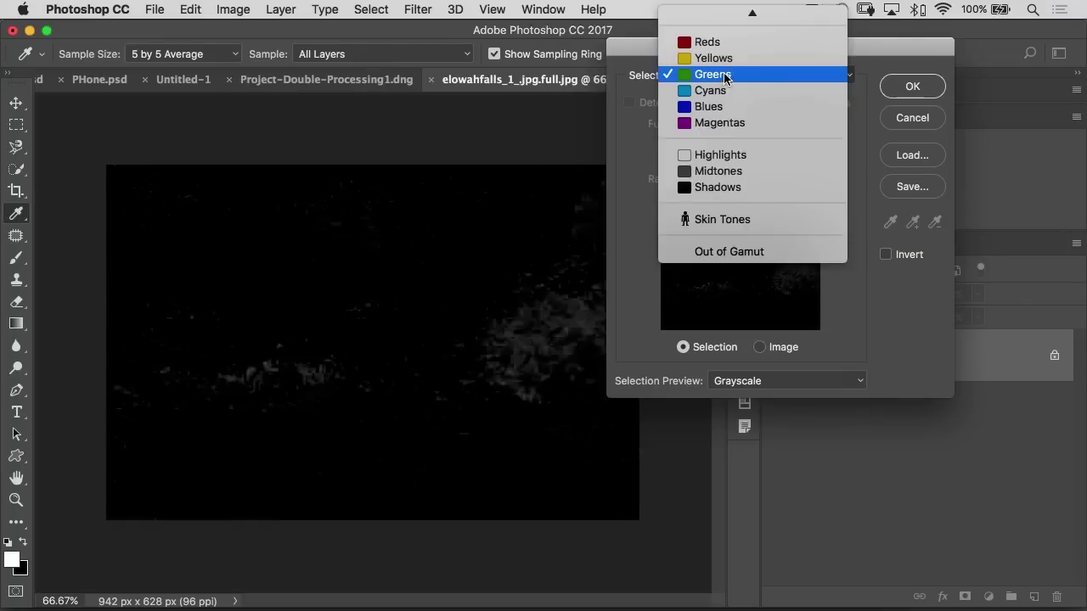
left_click(726, 64)
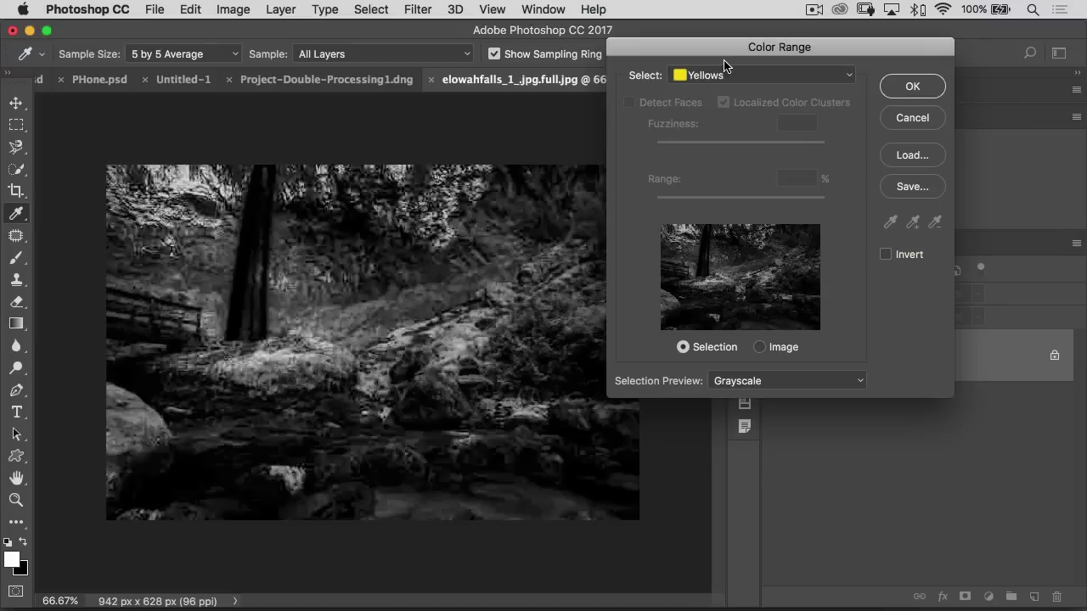
left_click(912, 87)
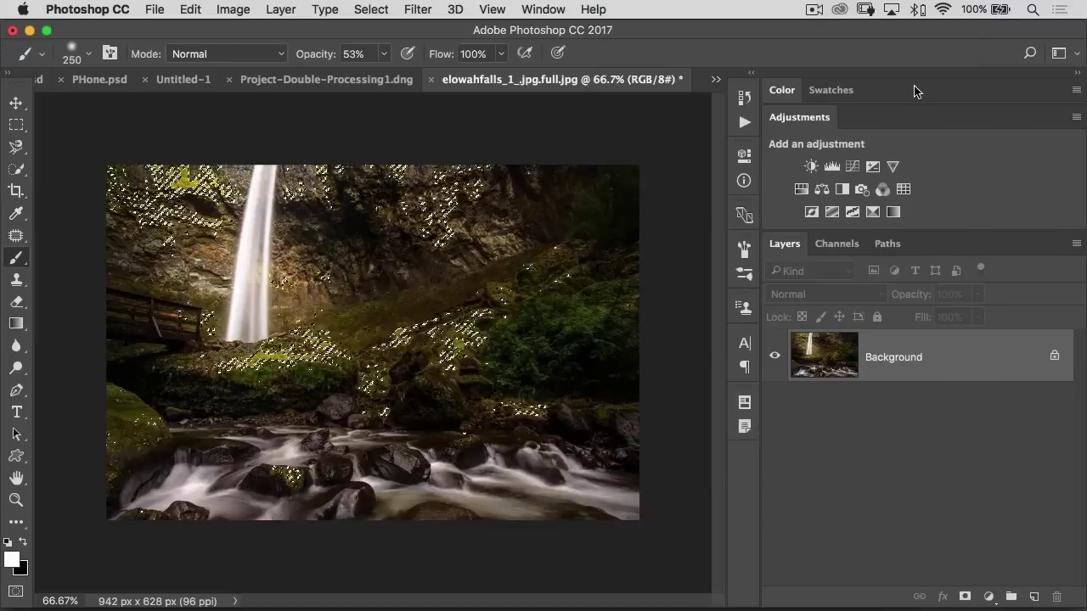
- Add a Hue/Saturation adjustment to the yellow selection with saturation at +13, then raise brush opacity
left_click(801, 190)
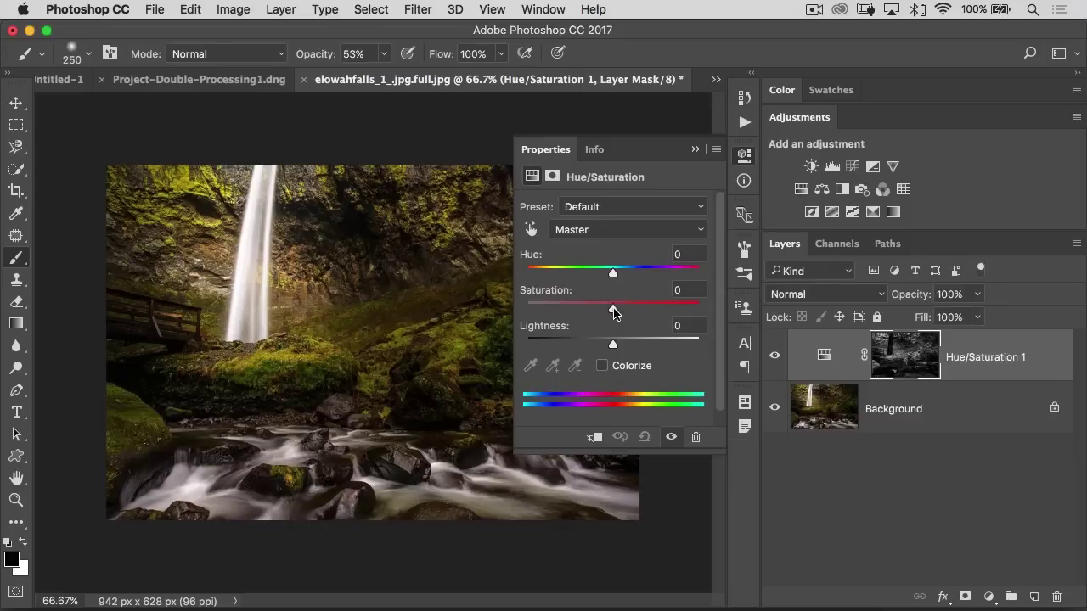
mouse_move(613, 307)
left_mouse_down()
mouse_move(701, 303)
mouse_move(517, 314)
mouse_move(705, 308)
mouse_move(608, 306)
left_mouse_up()
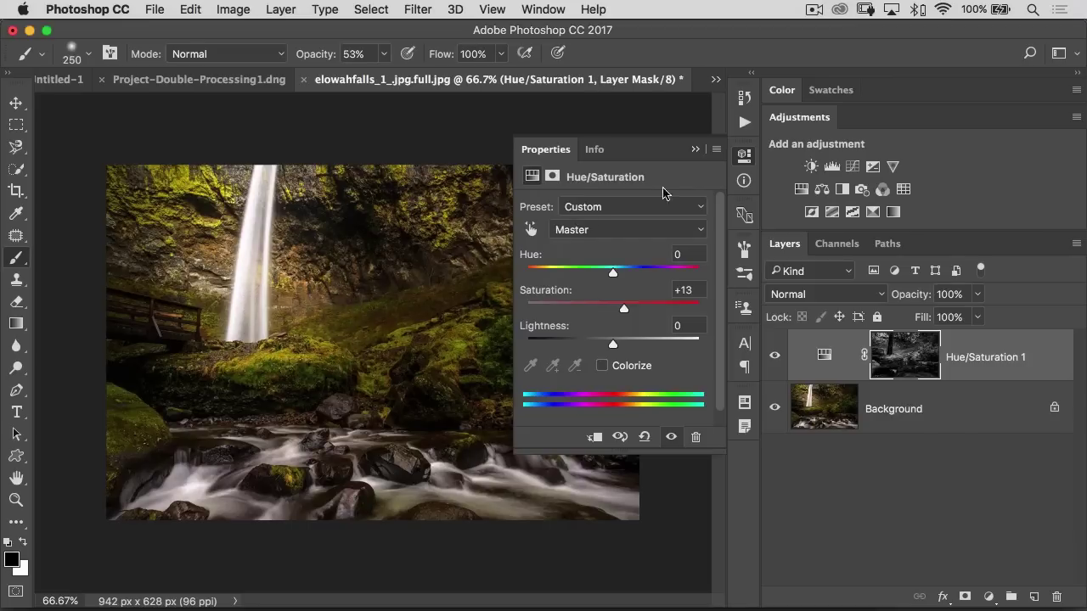
left_click(695, 149)
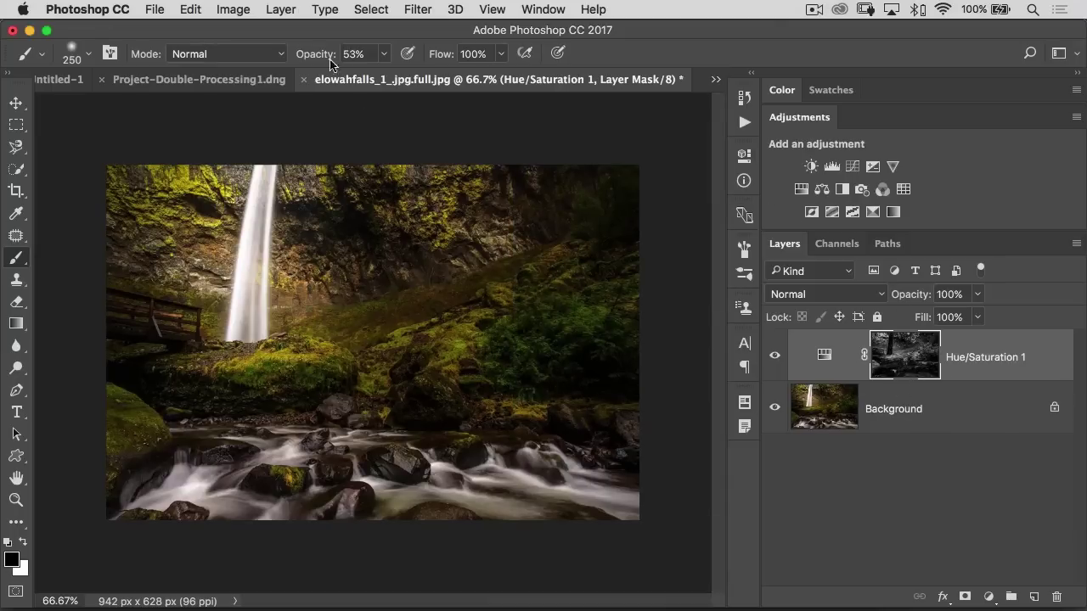
left_click_drag(312, 56, 480, 54)
- Set the brush opacity to 99% and paint black onto the adjustment mask
type("99")
key("Return")
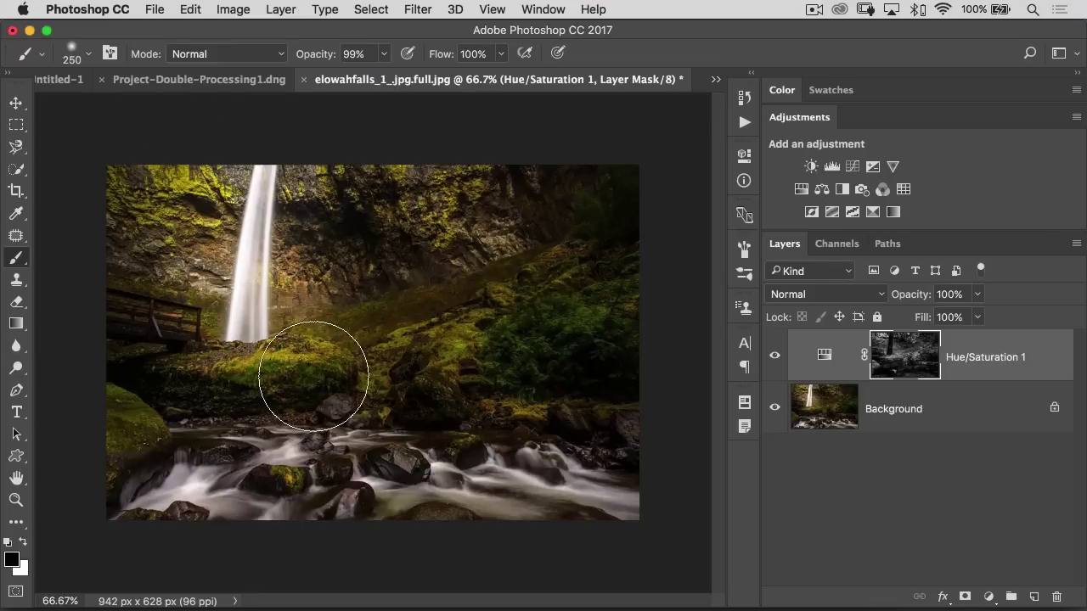
mouse_move(321, 371)
left_mouse_down()
mouse_move(458, 340)
mouse_move(379, 182)
mouse_move(548, 332)
mouse_move(554, 499)
mouse_move(647, 451)
left_mouse_up()
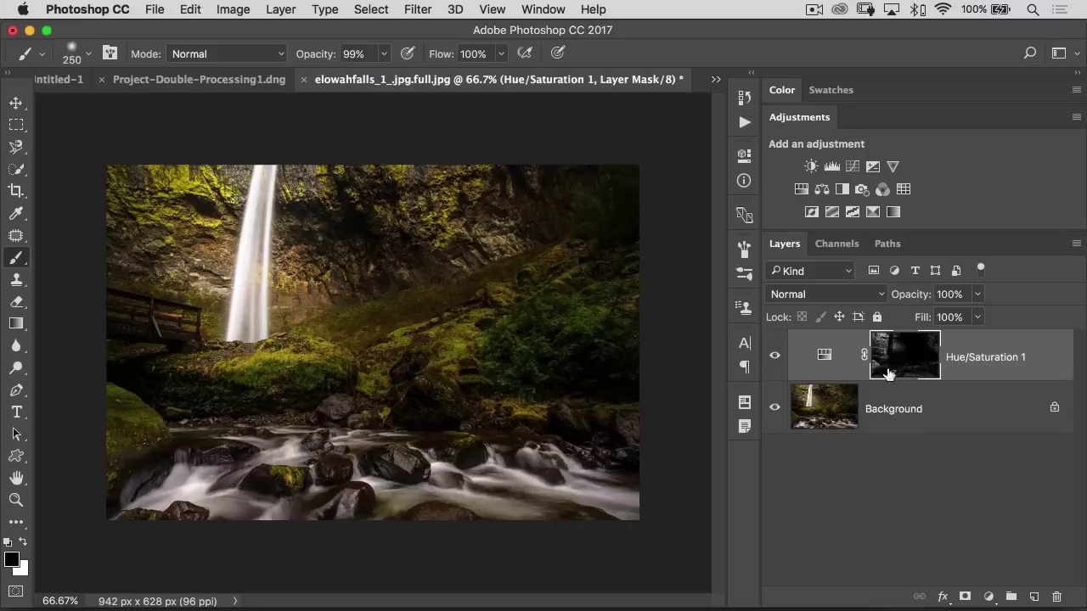
- Reopen the Hue/Saturation settings and push saturation and lightness higher
double_click(817, 360)
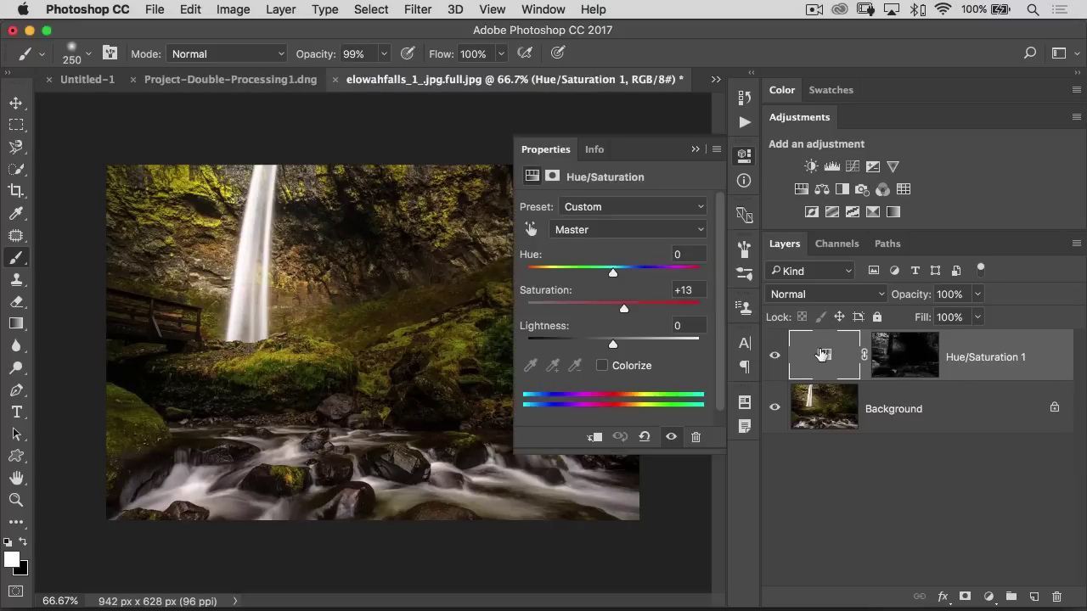
left_click_drag(626, 309, 700, 310)
left_click_drag(615, 345, 658, 344)
left_click(695, 149)
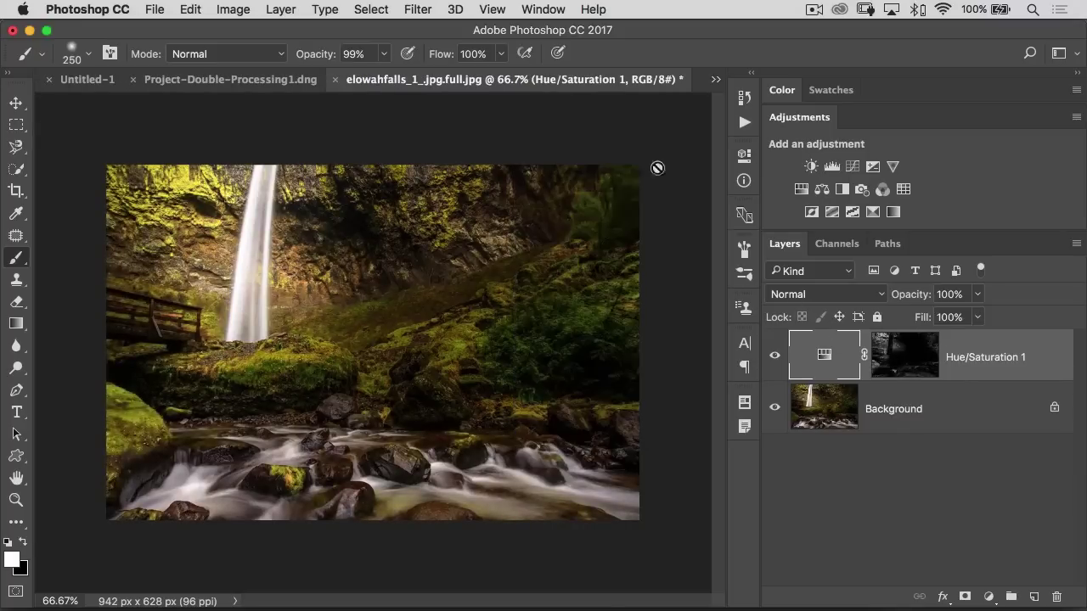
- Paint black on the Hue/Saturation mask over the cliffs and moss
left_click(891, 353)
key("x")
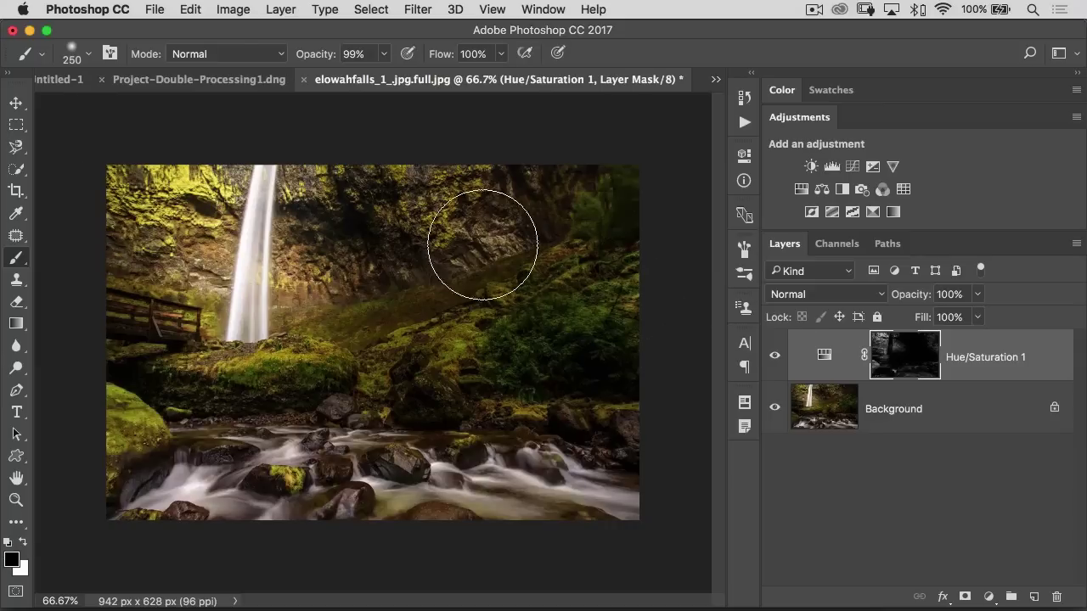
mouse_move(144, 150)
left_mouse_down()
mouse_move(273, 158)
mouse_move(233, 170)
mouse_move(249, 239)
mouse_move(230, 320)
mouse_move(180, 376)
mouse_move(192, 442)
mouse_move(363, 378)
mouse_move(323, 305)
mouse_move(444, 315)
mouse_move(506, 350)
mouse_move(572, 435)
mouse_move(554, 458)
left_mouse_up()
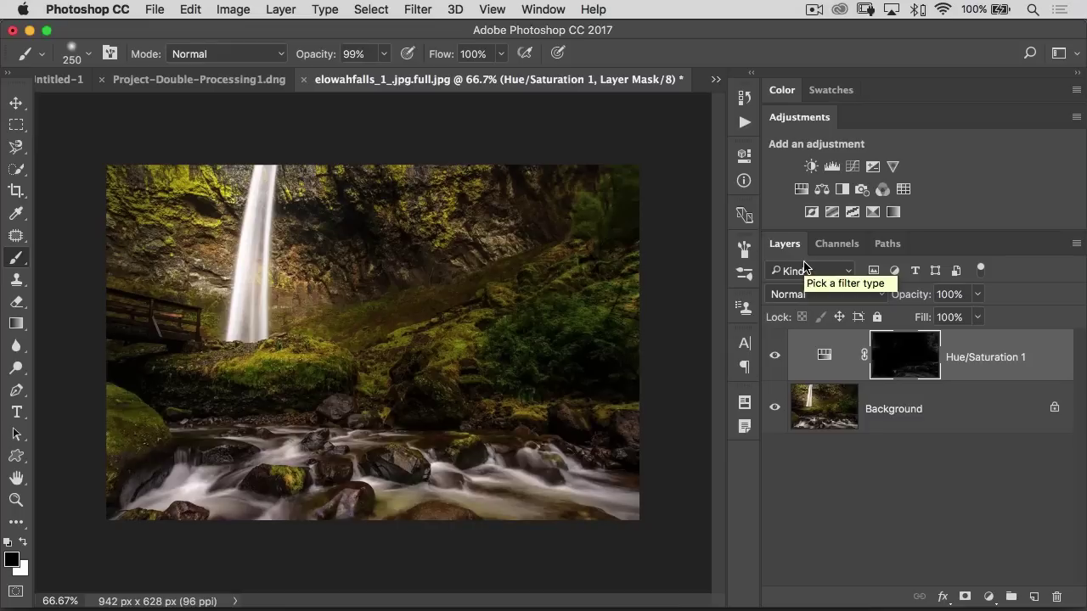
- Undo the Hue/Saturation layer, then try a Highlights Color Range selection and cancel it
key("super+z")
key("x")
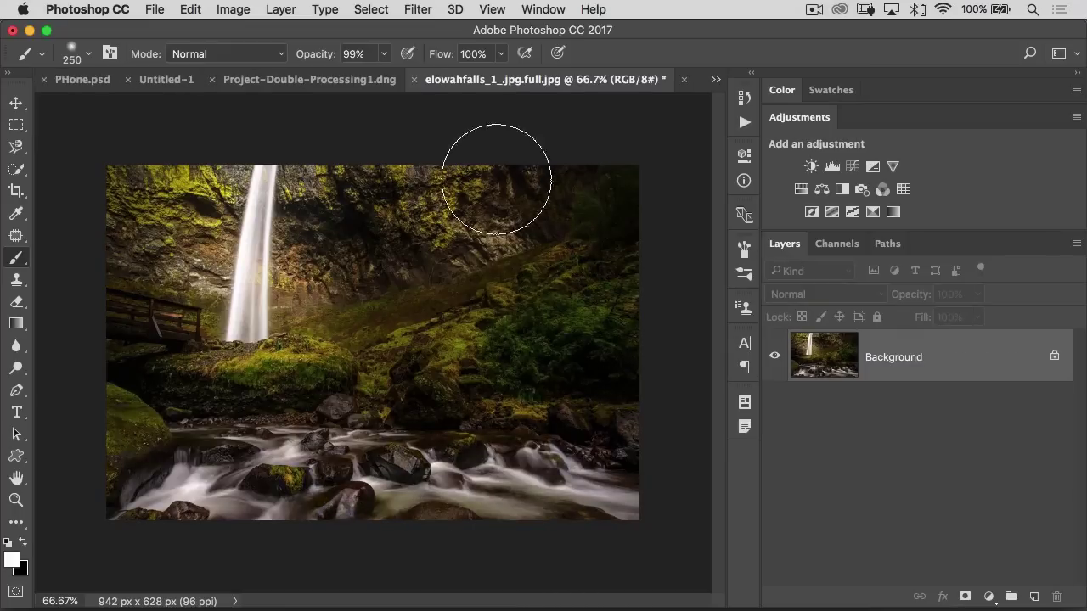
left_click(374, 10)
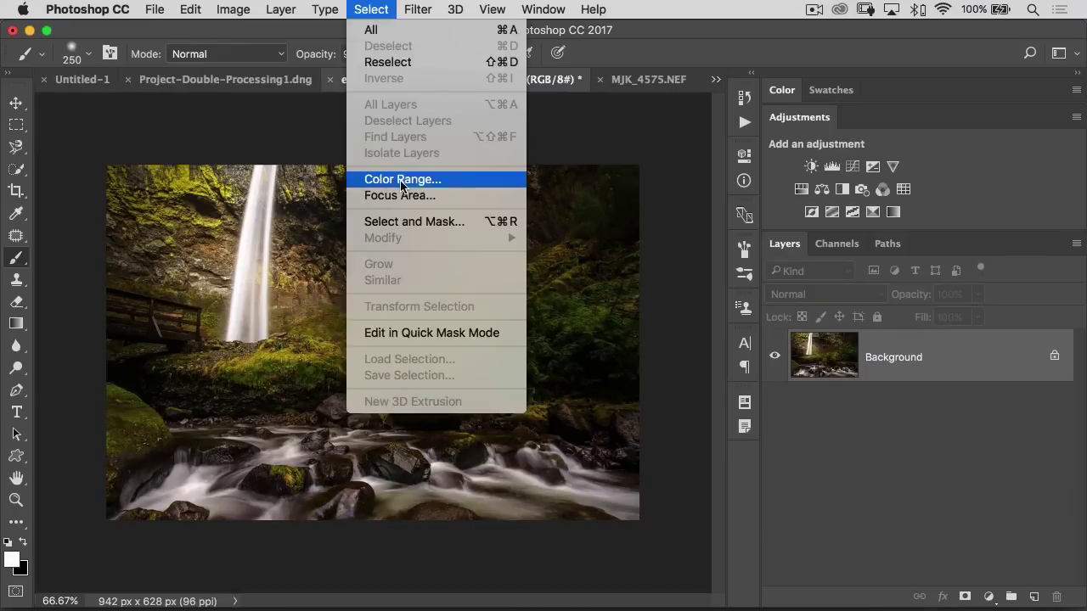
left_click(399, 180)
left_click(724, 81)
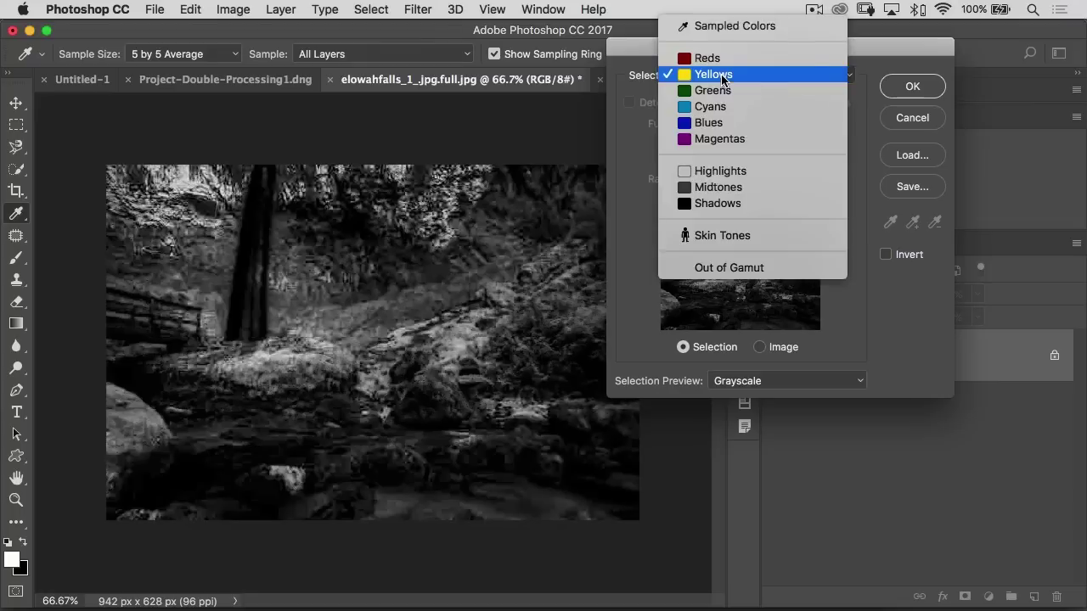
left_click(720, 170)
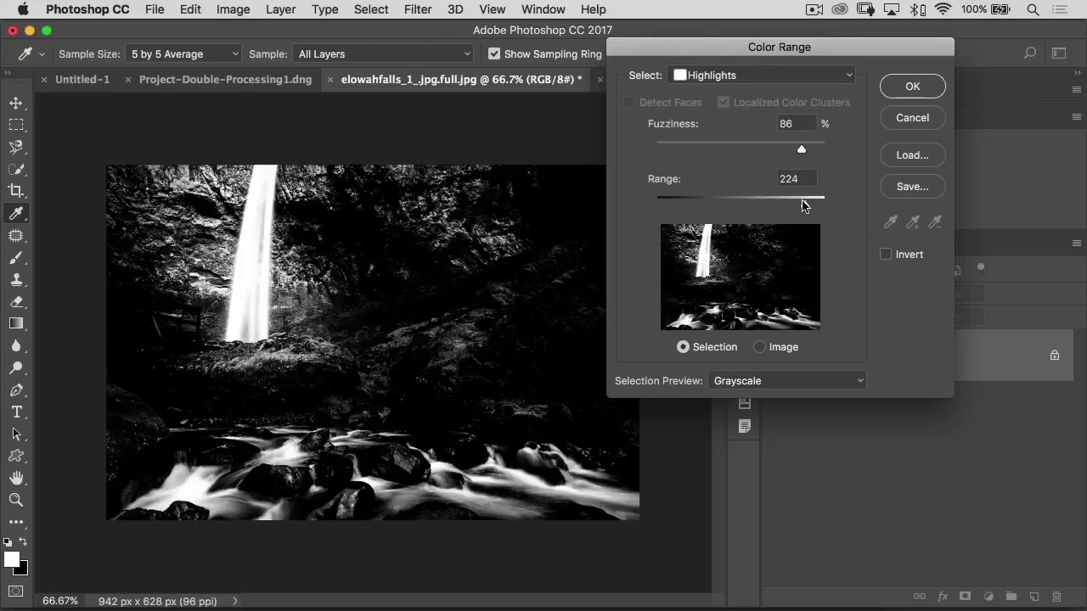
left_click_drag(804, 150, 742, 156)
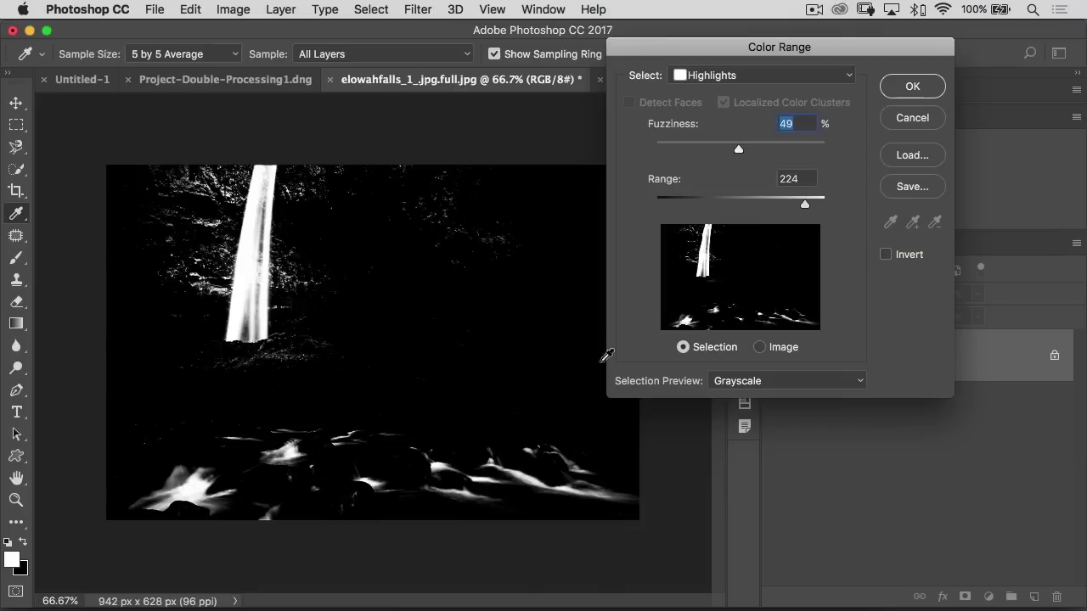
left_click(898, 121)
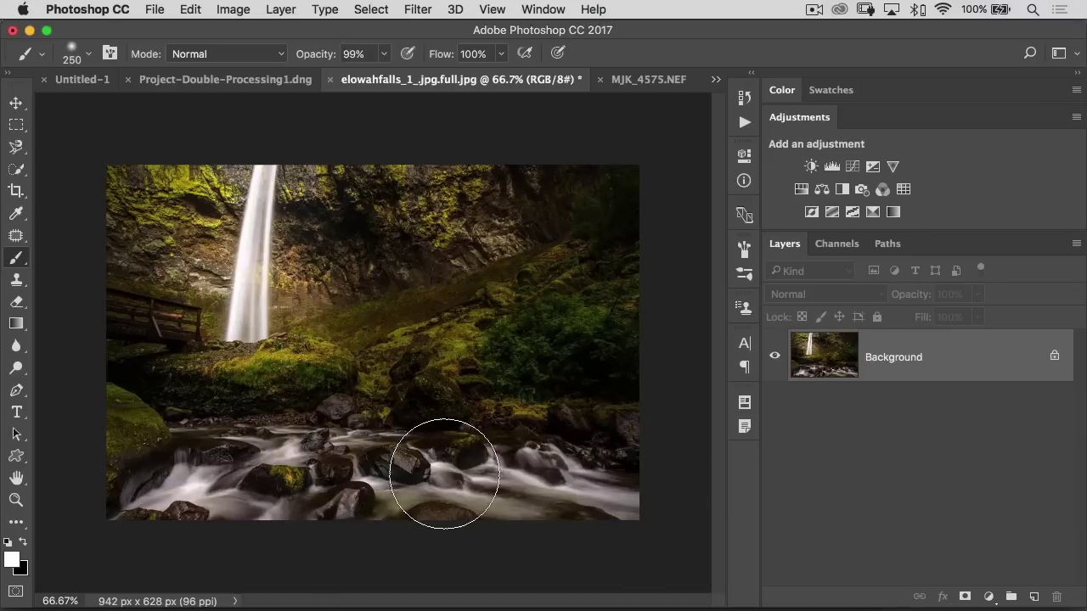
- Make a Color Range selection of the Highlights at fuzziness 86
left_click(372, 11)
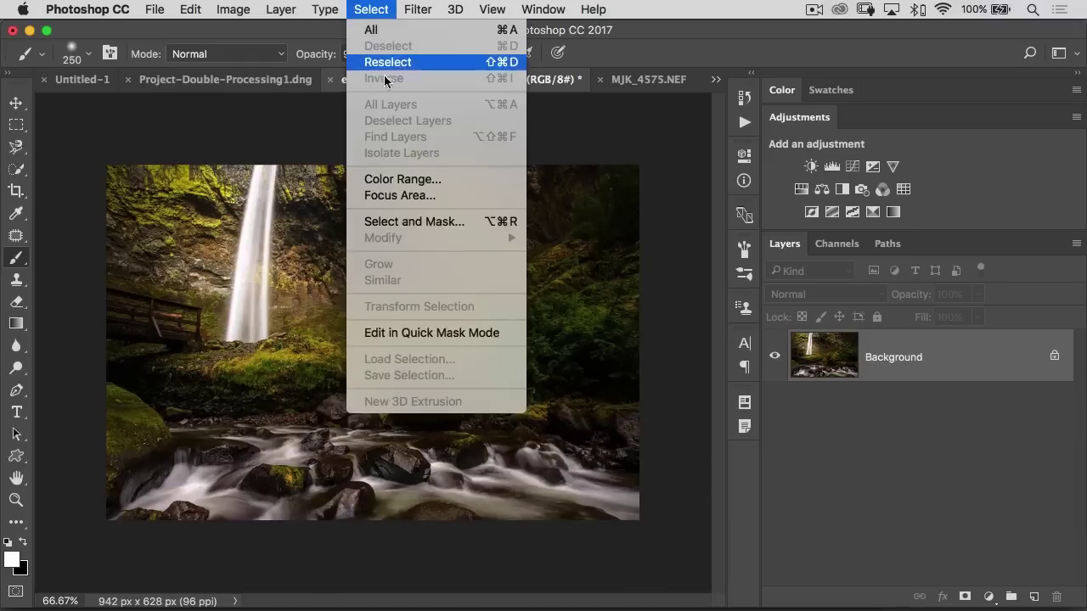
left_click(393, 179)
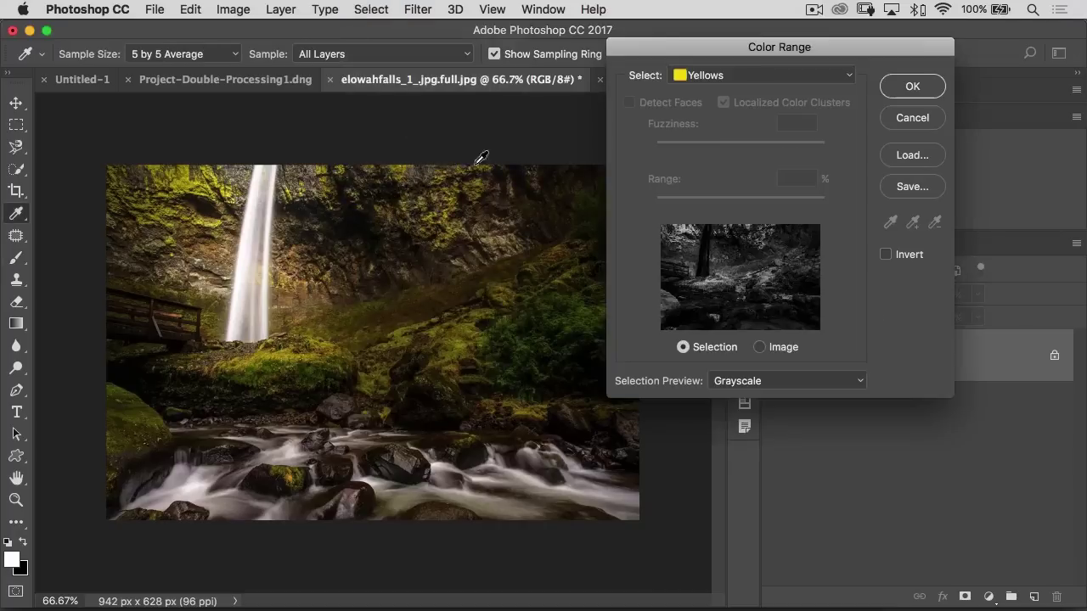
left_click(745, 80)
left_click(728, 173)
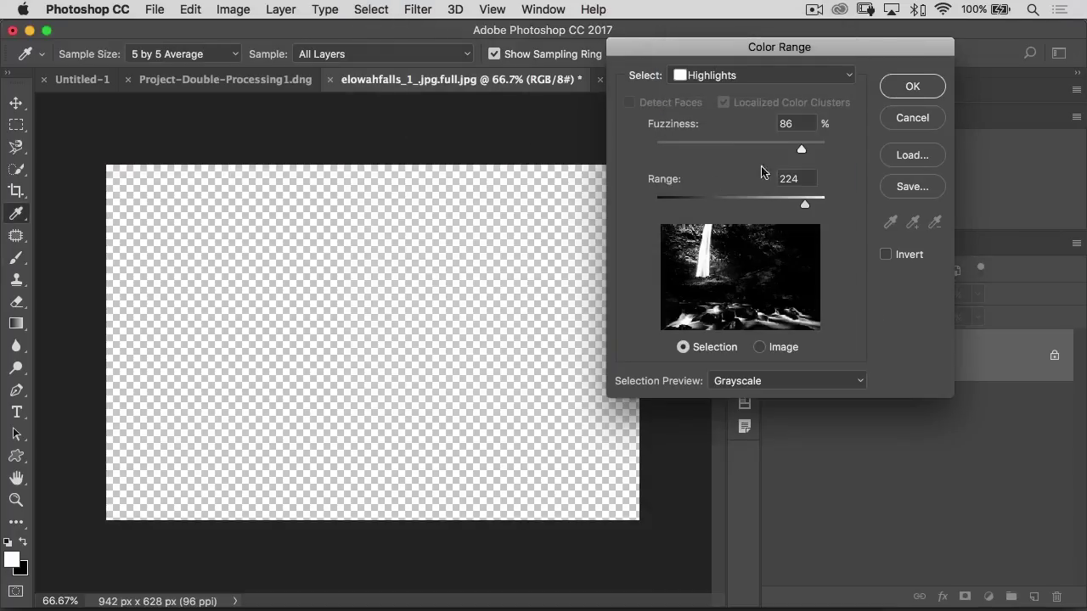
mouse_move(801, 149)
left_mouse_down()
mouse_move(752, 148)
mouse_move(799, 152)
left_mouse_up()
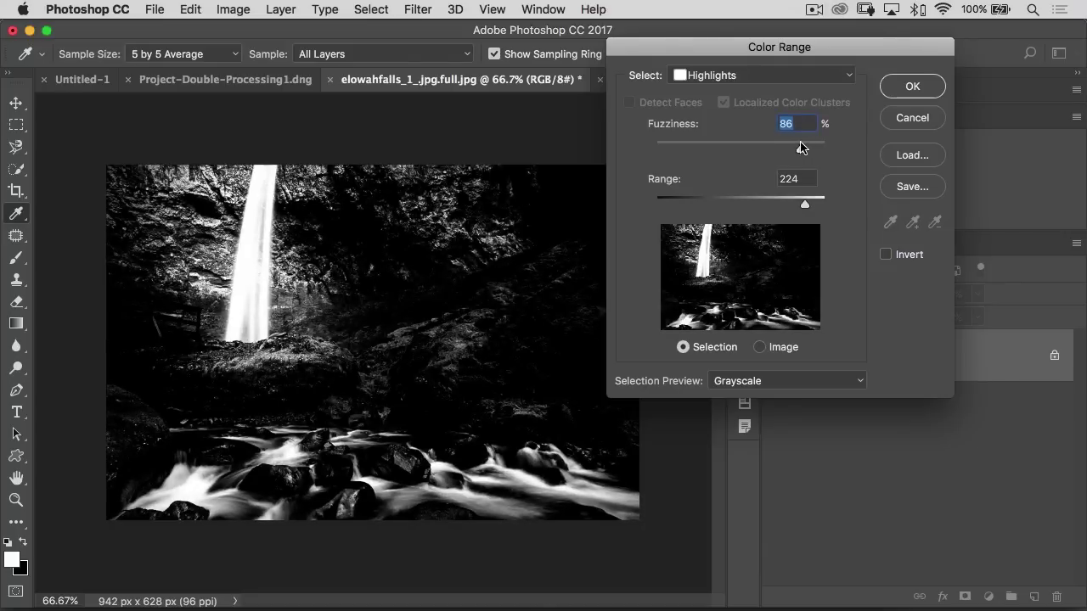
left_click_drag(799, 147, 803, 147)
left_click(906, 85)
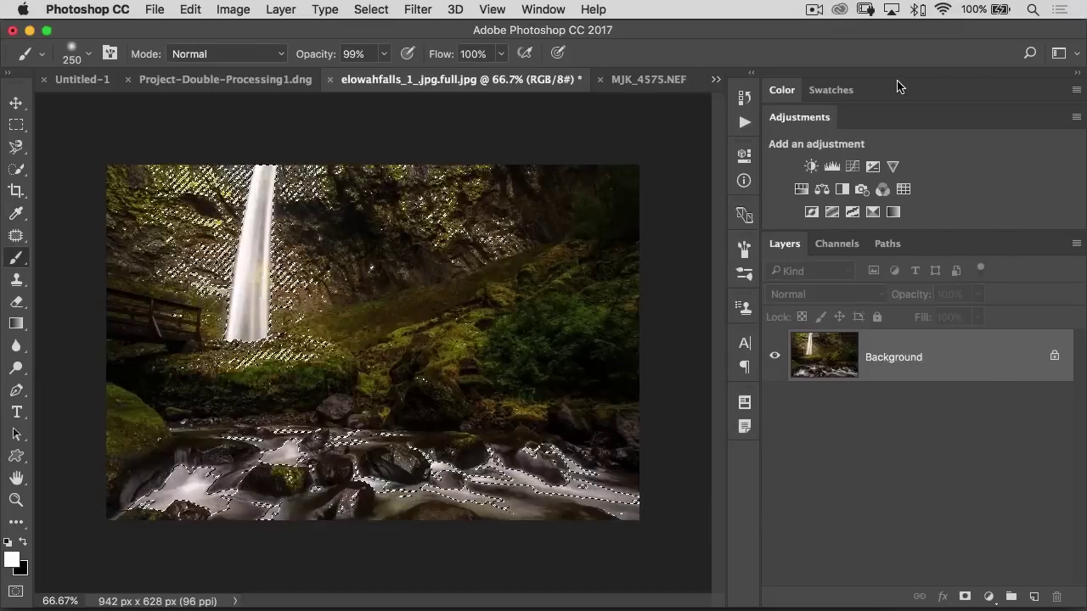
- Add a Brightness/Contrast layer masked to the highlights with brightness 110
left_click(812, 166)
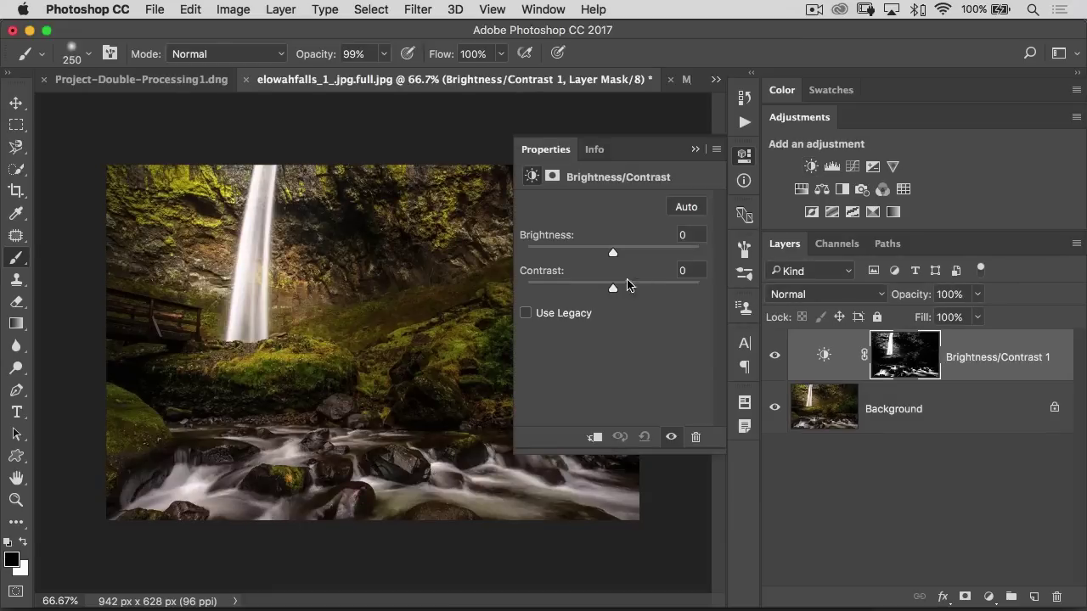
mouse_move(613, 253)
left_mouse_down()
mouse_move(686, 250)
mouse_move(642, 250)
mouse_move(677, 253)
left_mouse_up()
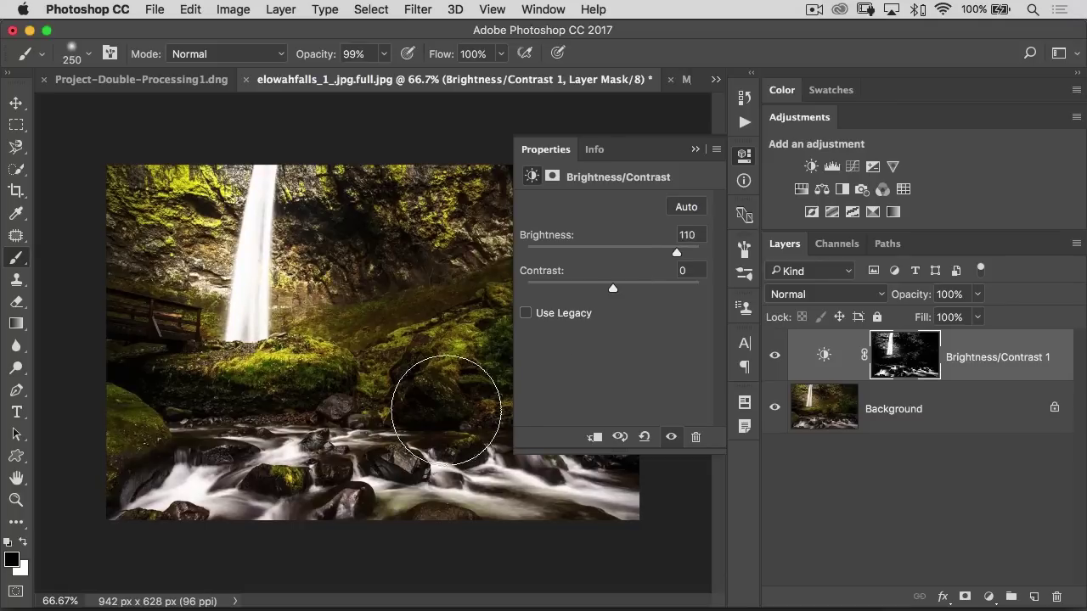
- Paint black on the Brightness/Contrast mask over the upper rocks and cliffs
key("v")
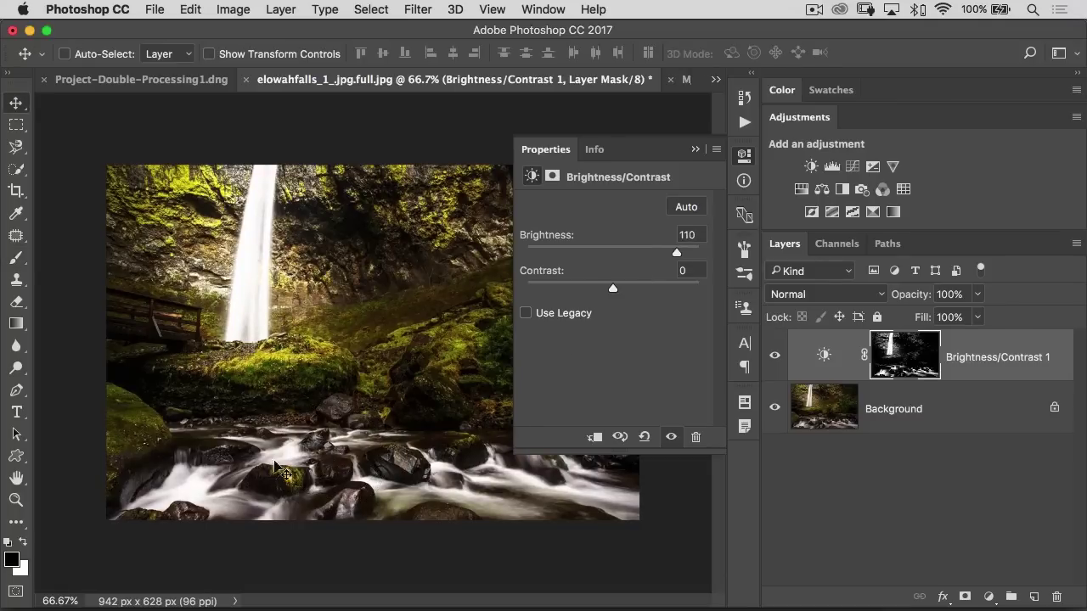
left_click(696, 149)
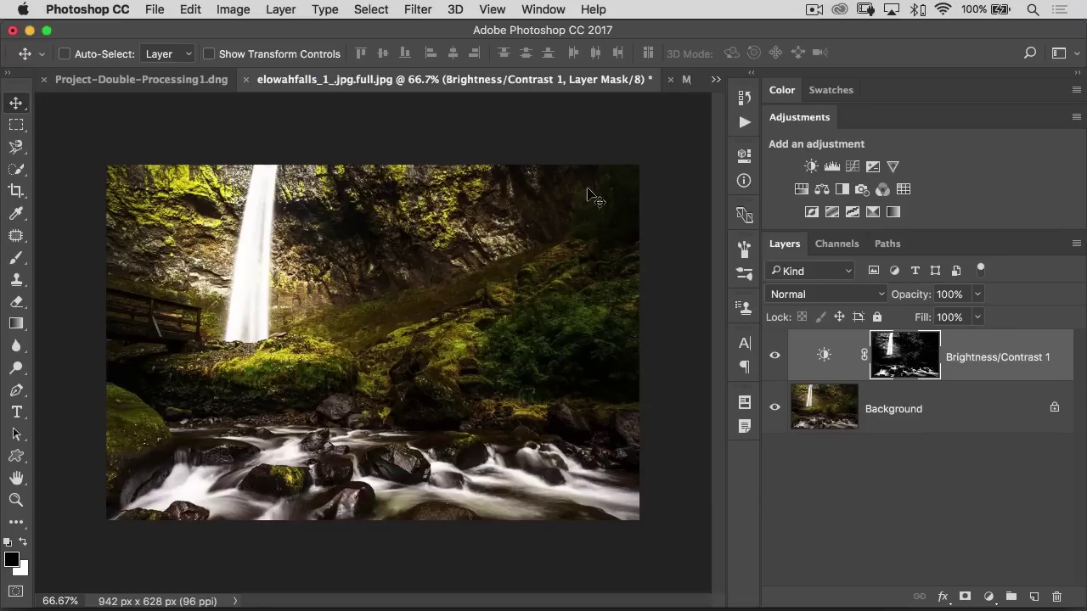
key("b")
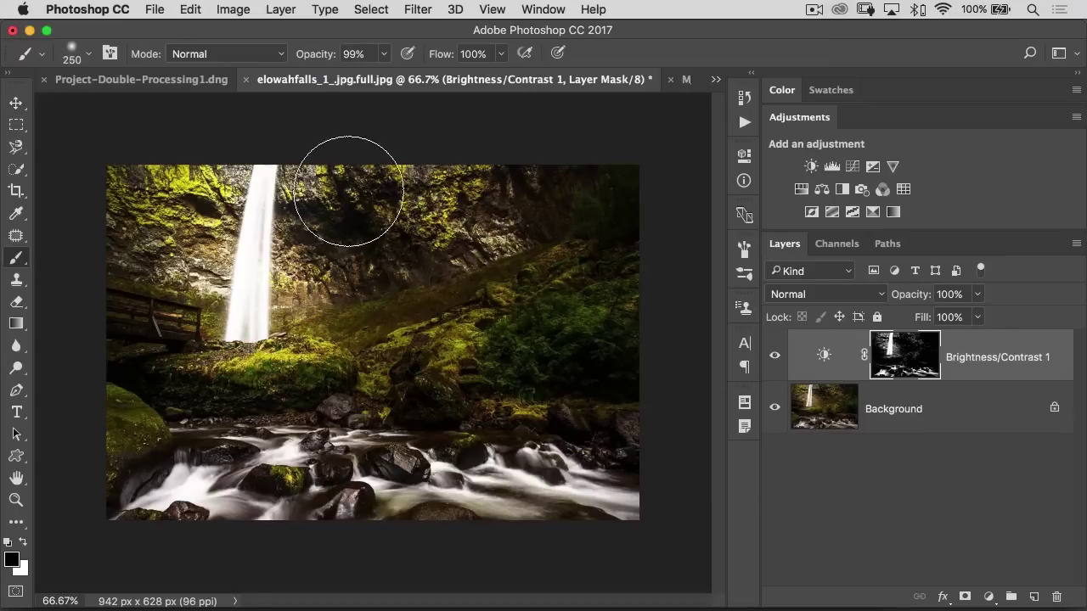
mouse_move(345, 195)
left_mouse_down()
mouse_move(194, 212)
mouse_move(357, 233)
mouse_move(271, 286)
mouse_move(398, 227)
left_mouse_up()
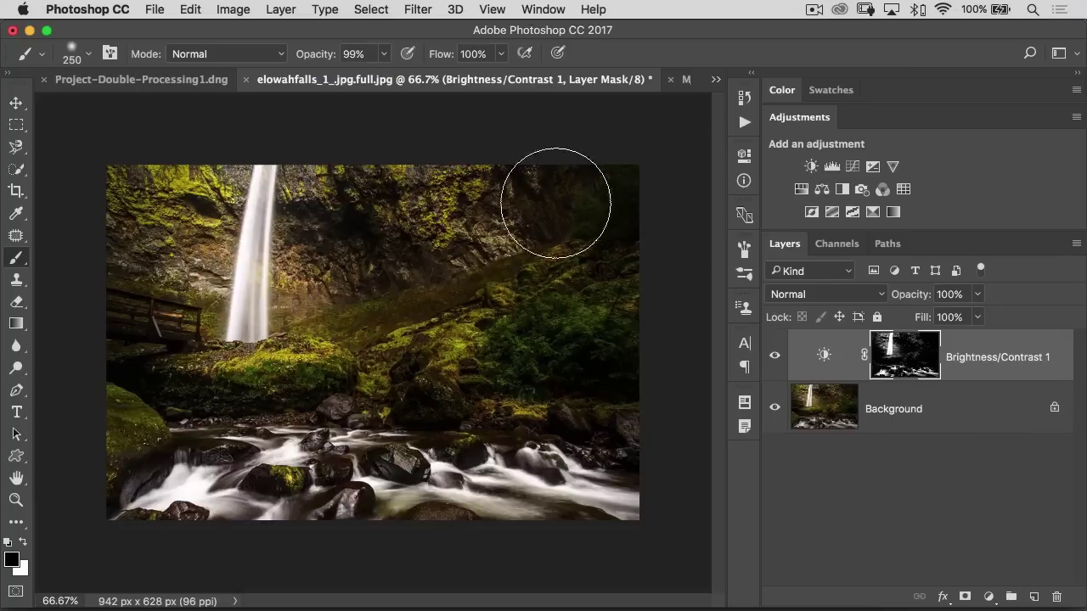
left_click_drag(620, 254, 578, 270)
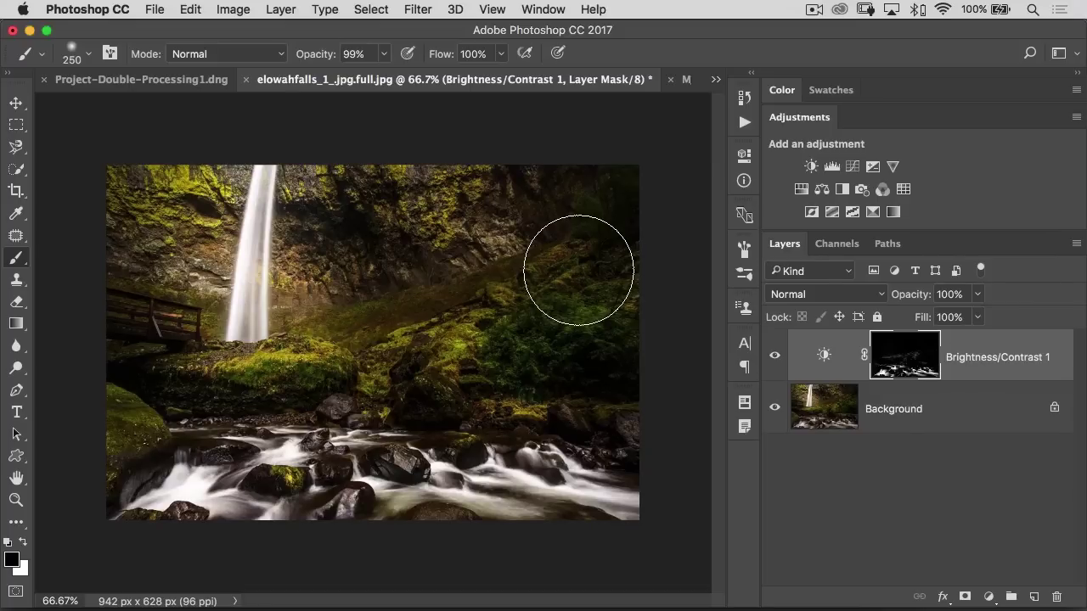
- Switch to the MJK_4575.NEF family portrait and bring up the Select menu
key("super+2")
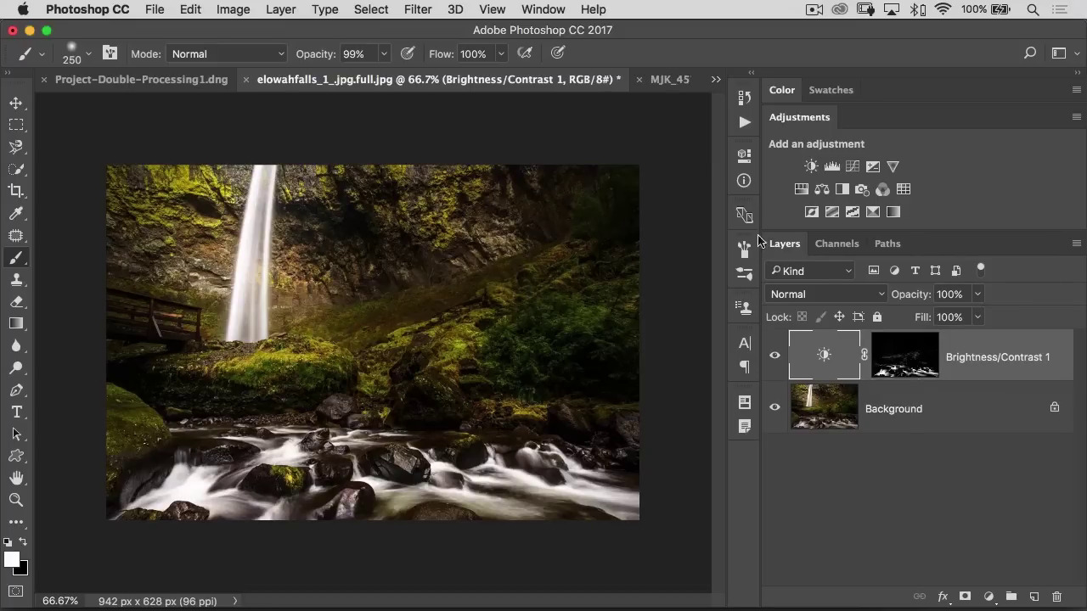
left_click(667, 81)
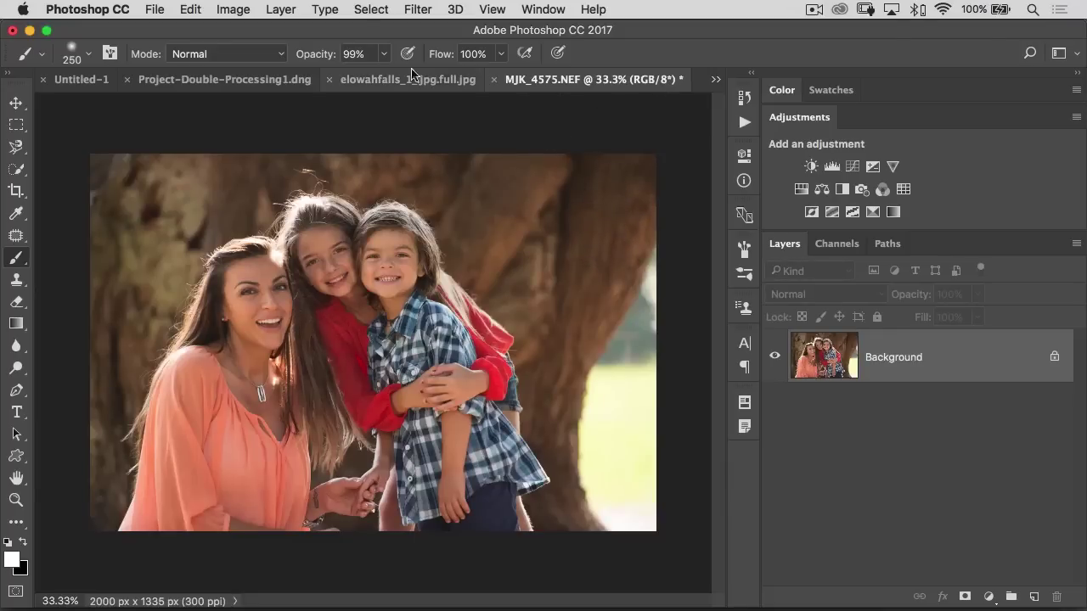
left_click(367, 10)
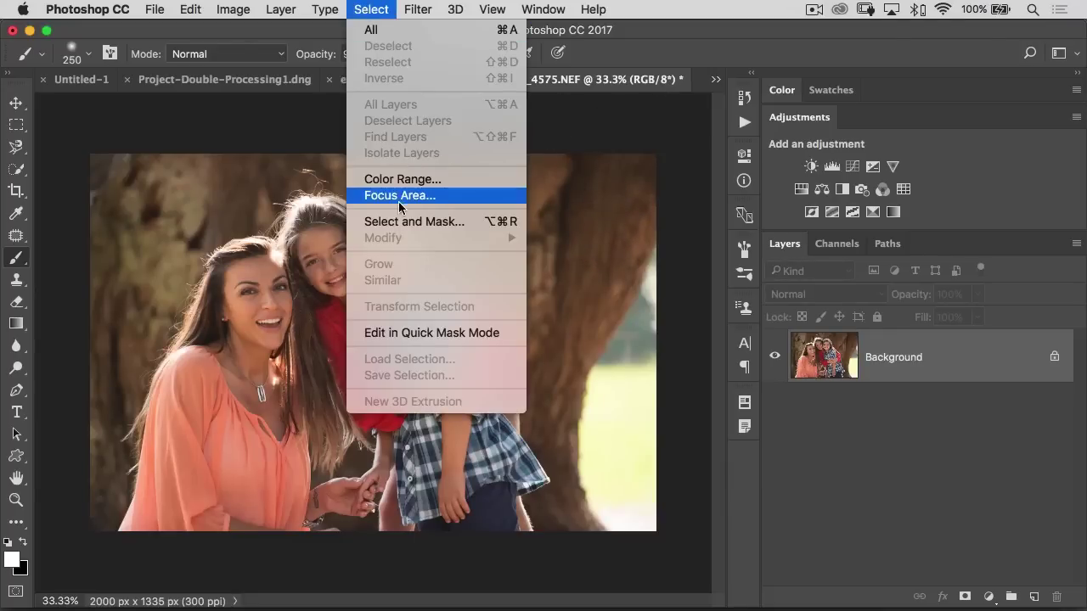
- In Focus Area, add the woman's dark shirt, then subtract the hair gap at brush size 50
left_click(447, 201)
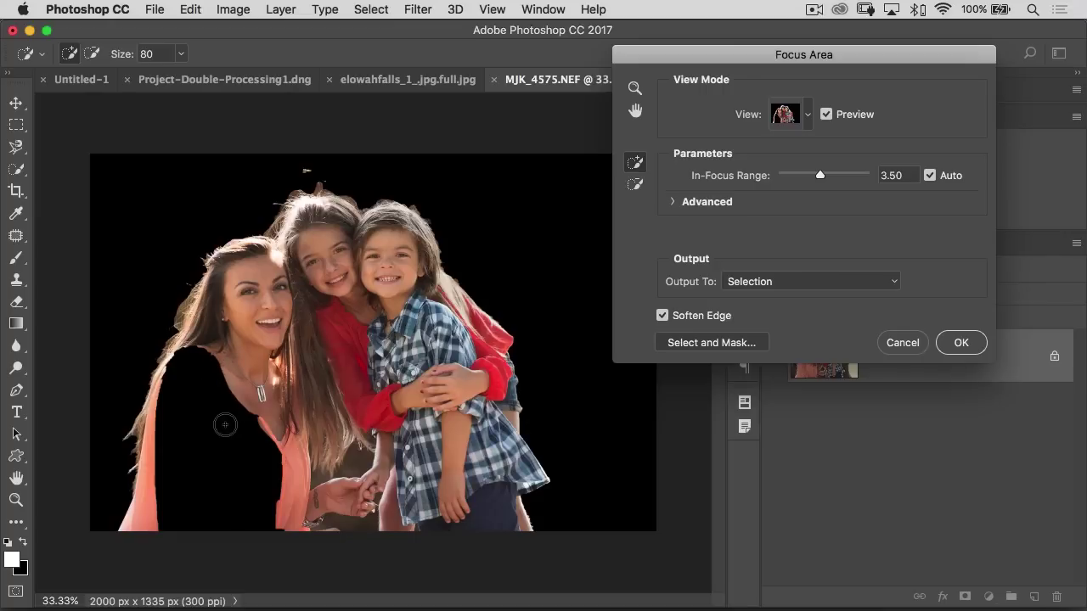
mouse_move(223, 358)
left_mouse_down()
mouse_move(193, 456)
mouse_move(198, 517)
mouse_move(251, 422)
mouse_move(269, 418)
mouse_move(284, 438)
mouse_move(265, 507)
left_mouse_up()
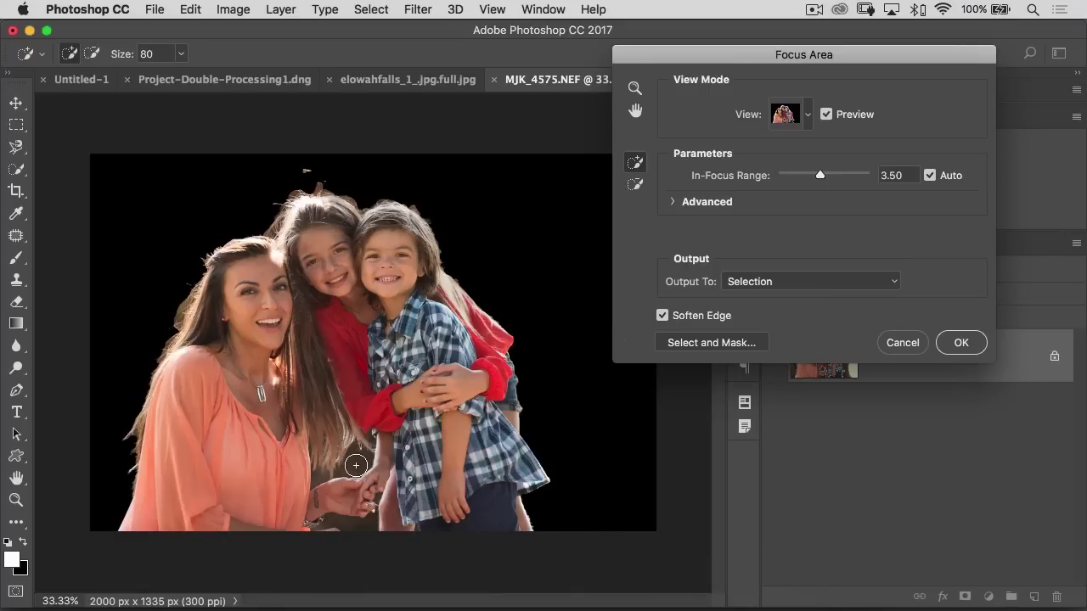
key("bracketleft")
key("bracketleft")
key("bracketleft")
left_click(636, 185)
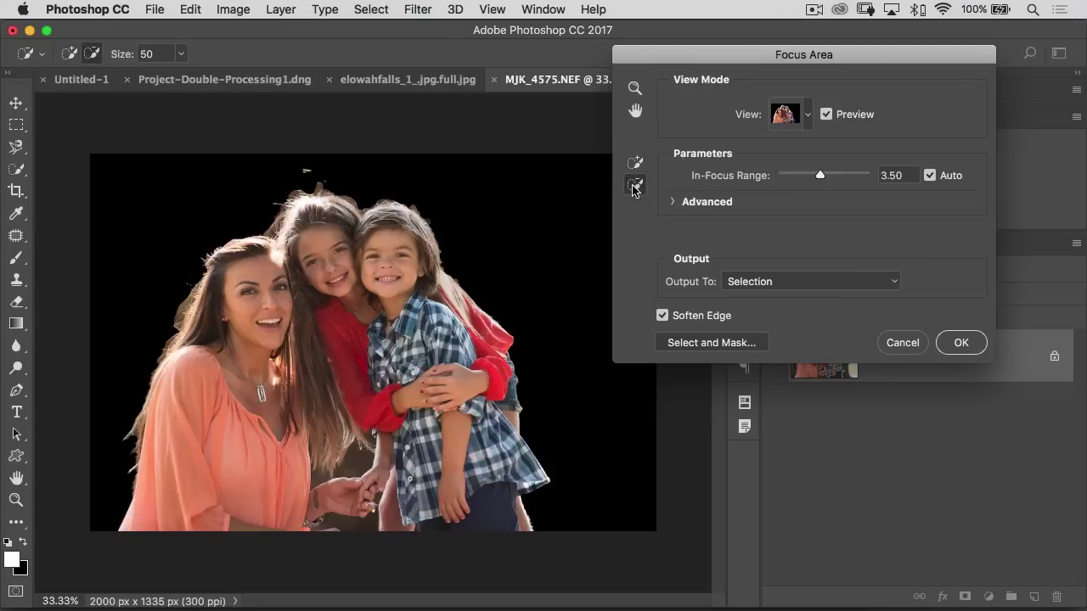
mouse_move(363, 438)
left_mouse_down()
mouse_move(352, 463)
mouse_move(369, 536)
mouse_move(353, 486)
mouse_move(315, 479)
mouse_move(375, 479)
mouse_move(323, 504)
mouse_move(355, 520)
mouse_move(349, 533)
mouse_move(335, 522)
mouse_move(425, 538)
left_mouse_up()
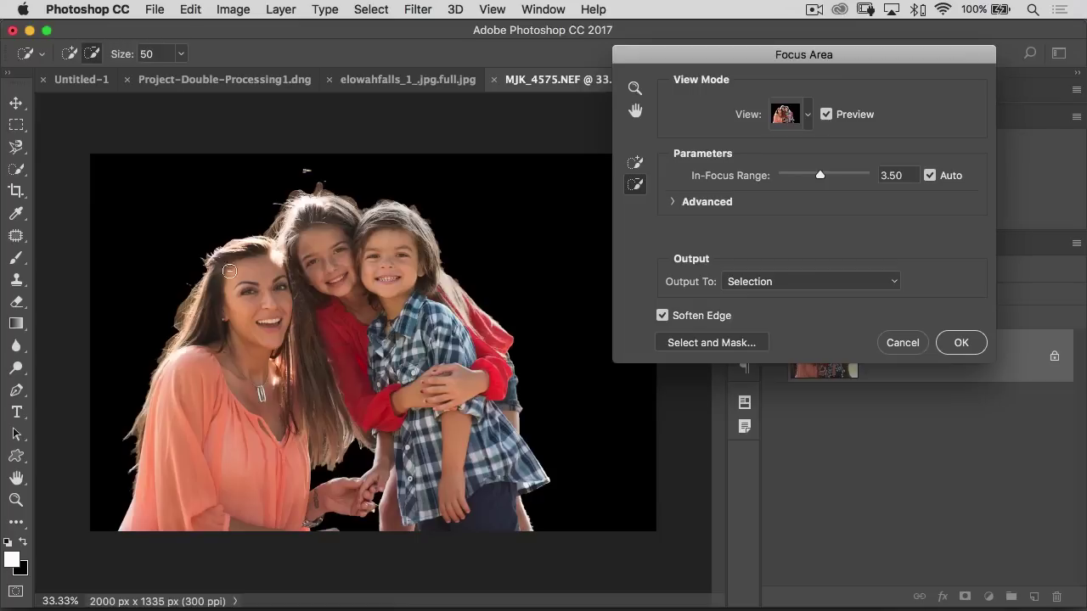
- In Select and Mask, refine the arm, both hairlines and the hair gap at brush size 90
left_click(728, 344)
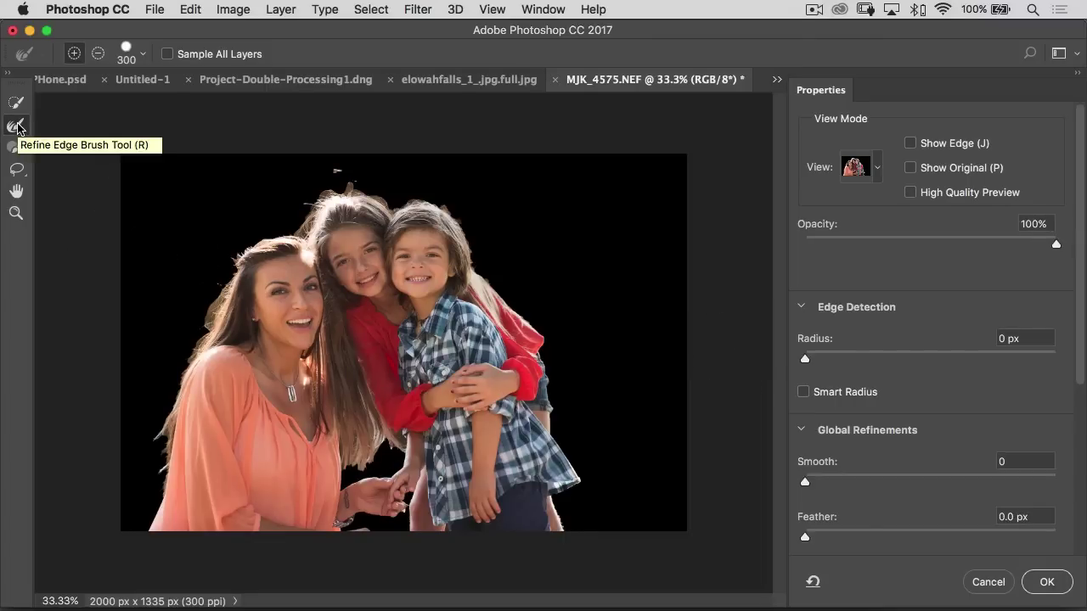
key("bracketleft")
key("bracketleft")
key("bracketleft")
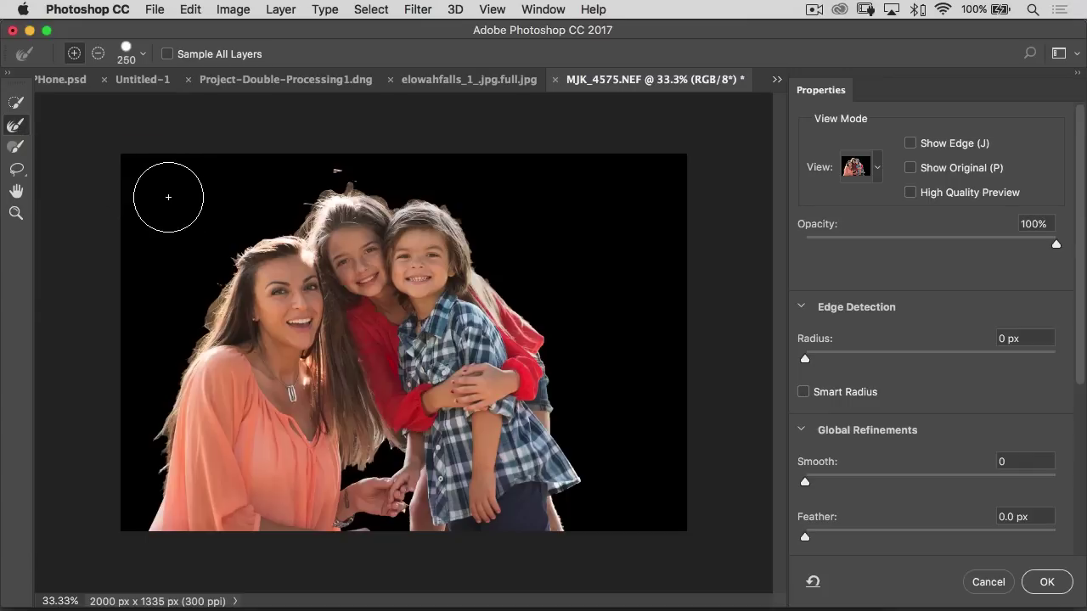
key("bracketleft")
key("bracketleft")
key("bracketleft")
key("bracketleft")
left_click_drag(157, 495, 158, 446)
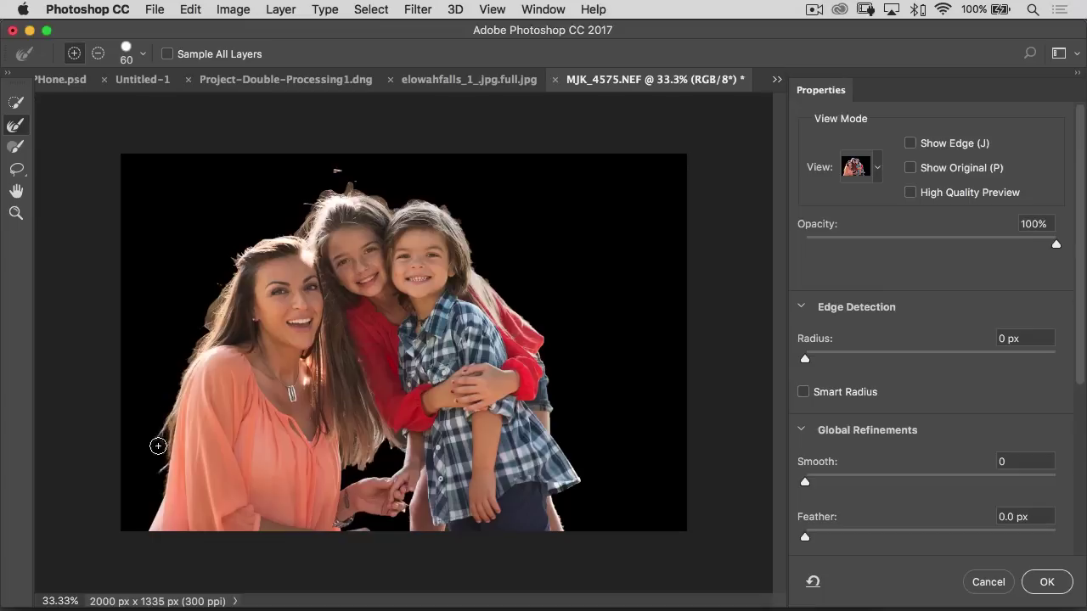
left_click_drag(194, 339, 238, 253)
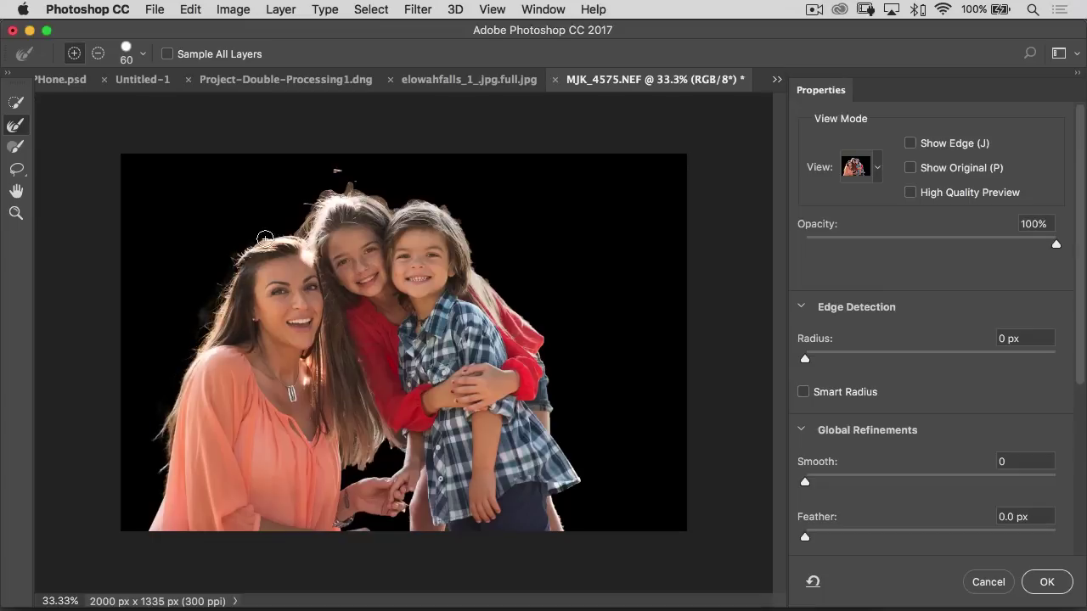
mouse_move(298, 235)
left_mouse_down()
mouse_move(341, 175)
mouse_move(350, 195)
mouse_move(356, 183)
mouse_move(389, 209)
left_mouse_up()
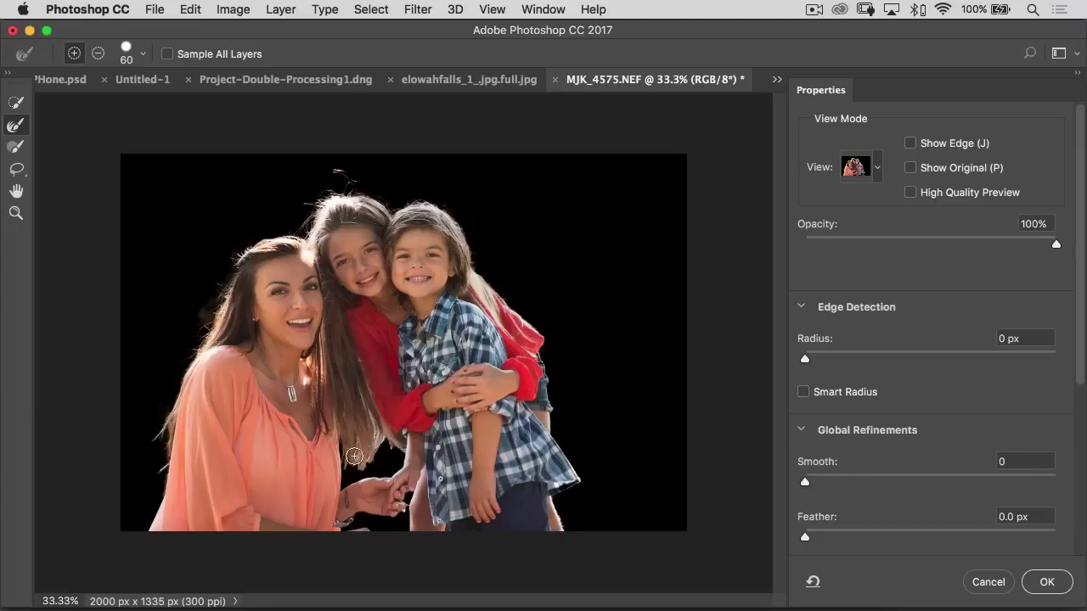
mouse_move(354, 456)
left_mouse_down()
mouse_move(358, 448)
mouse_move(370, 463)
mouse_move(379, 440)
mouse_move(394, 452)
left_mouse_up()
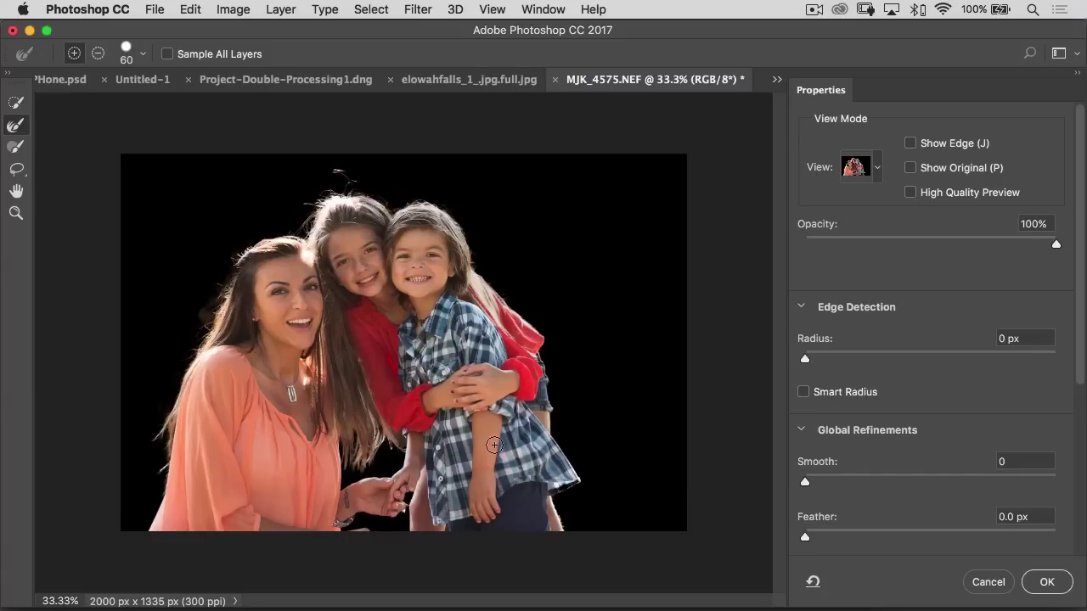
- Inspect the children's hair at 100%, compare with Show Original, and apply the selection
key("super+plus")
key("super+plus")
key("super+plus")
left_click_drag(383, 254, 461, 534)
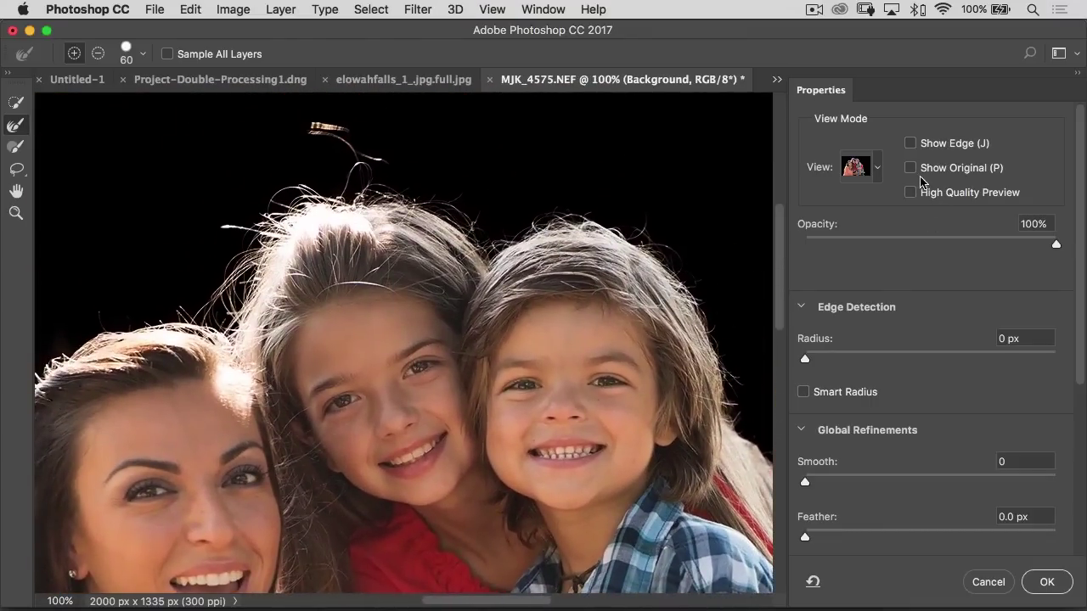
left_click(911, 168)
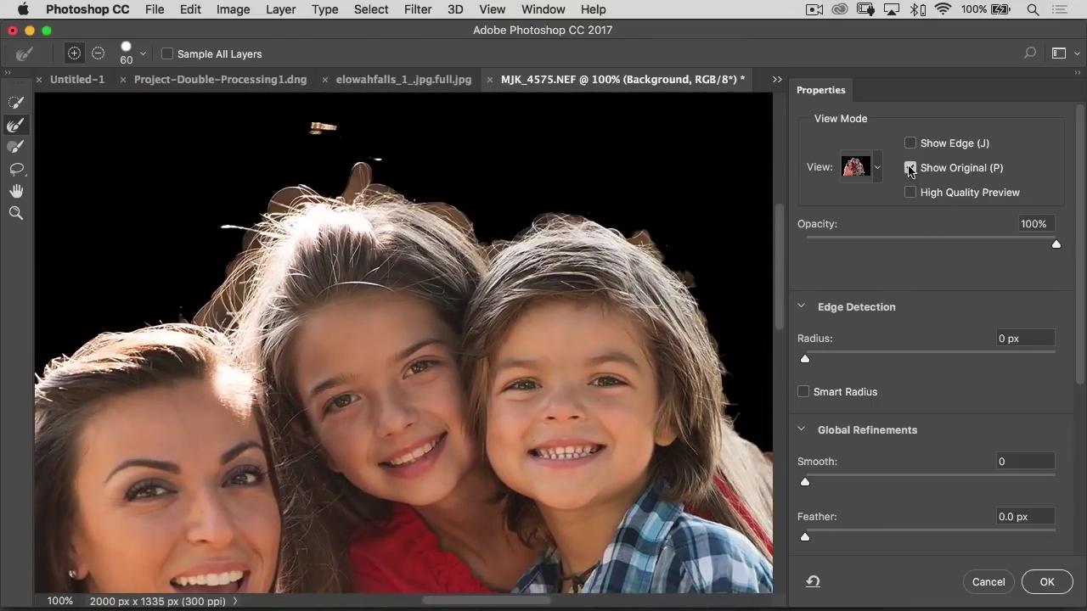
left_click(910, 169)
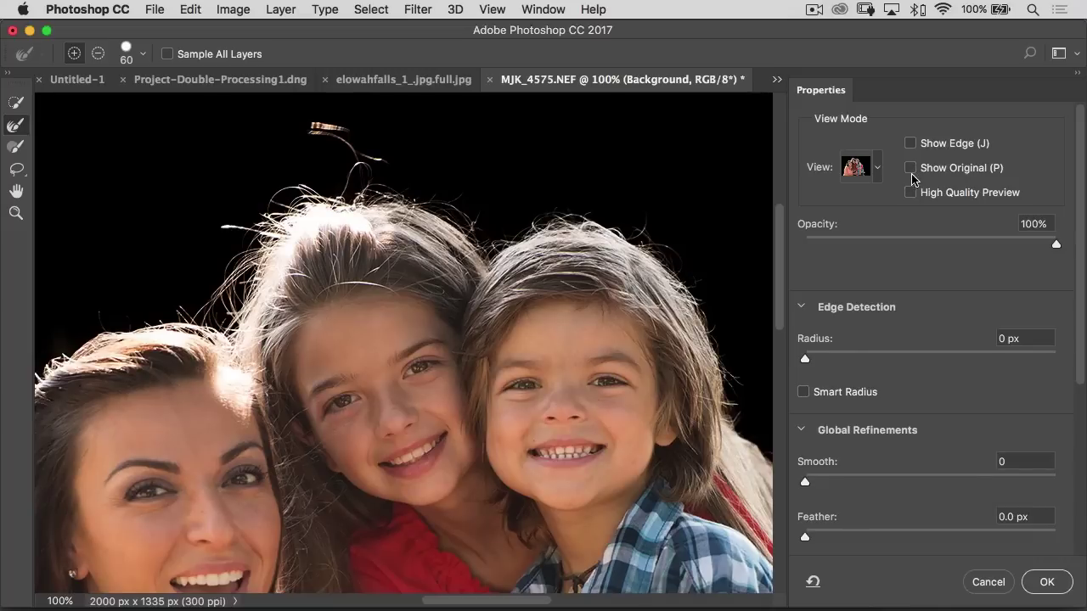
left_click(911, 169)
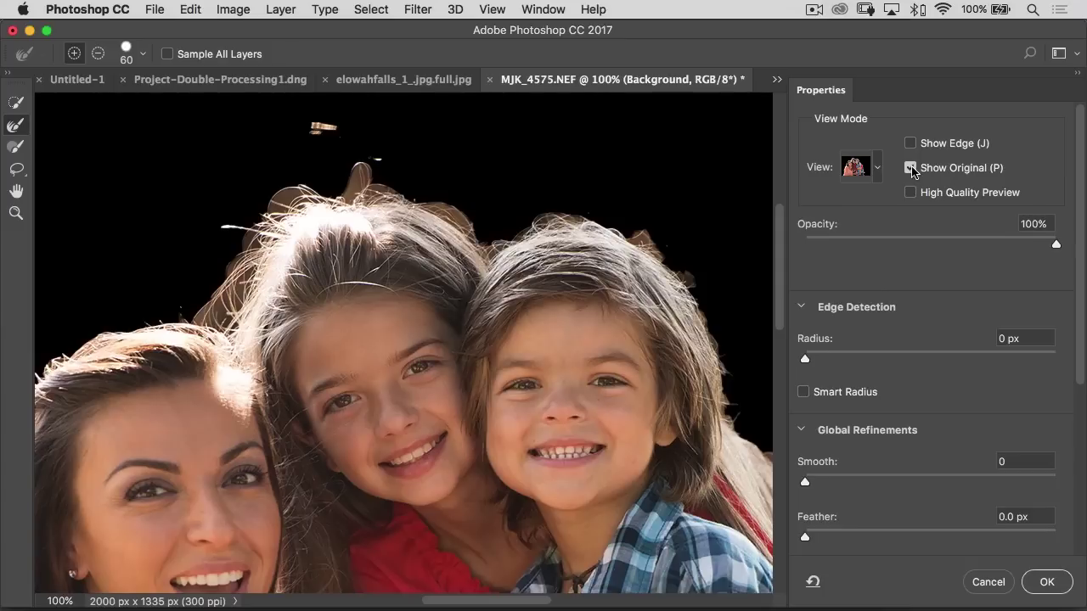
left_click(911, 169)
left_click(911, 169)
left_click(911, 169)
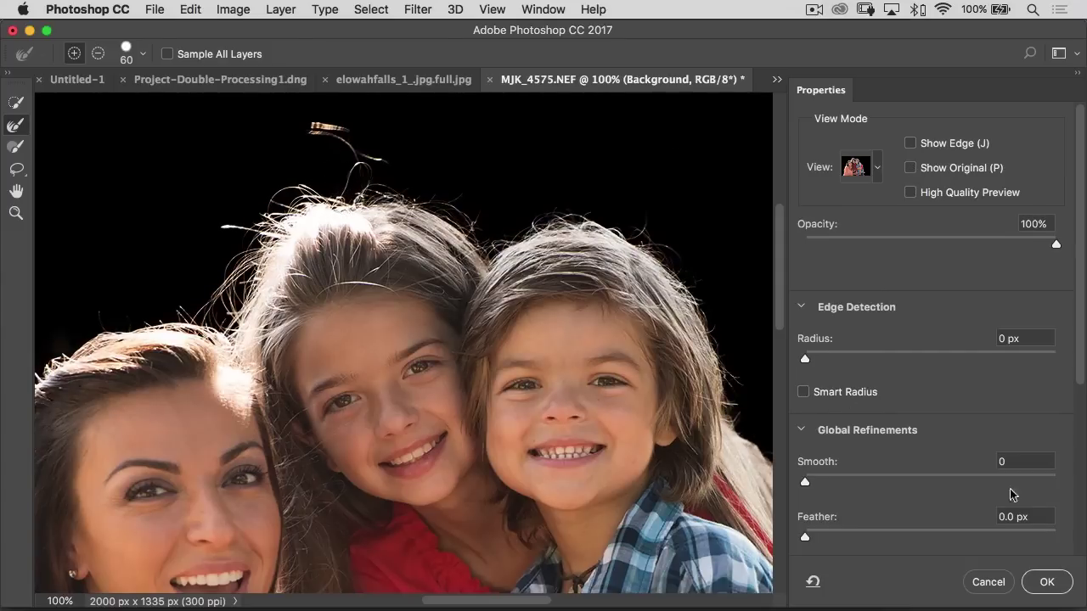
left_click(1038, 582)
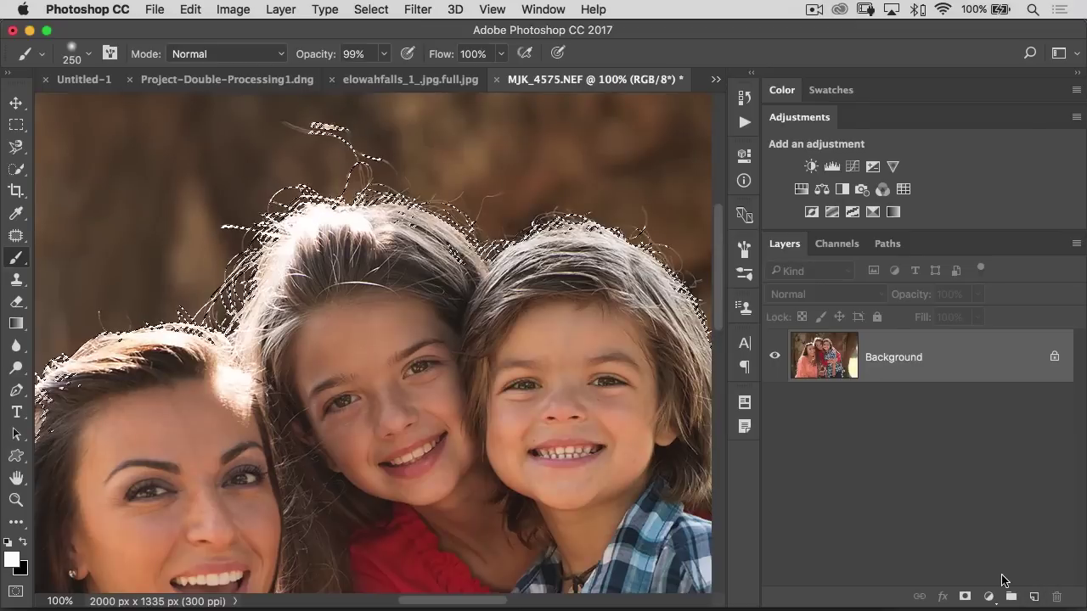
- Invert the selection so the background is selected instead of the family
key("super+minus")
key("super+minus")
key("super+minus")
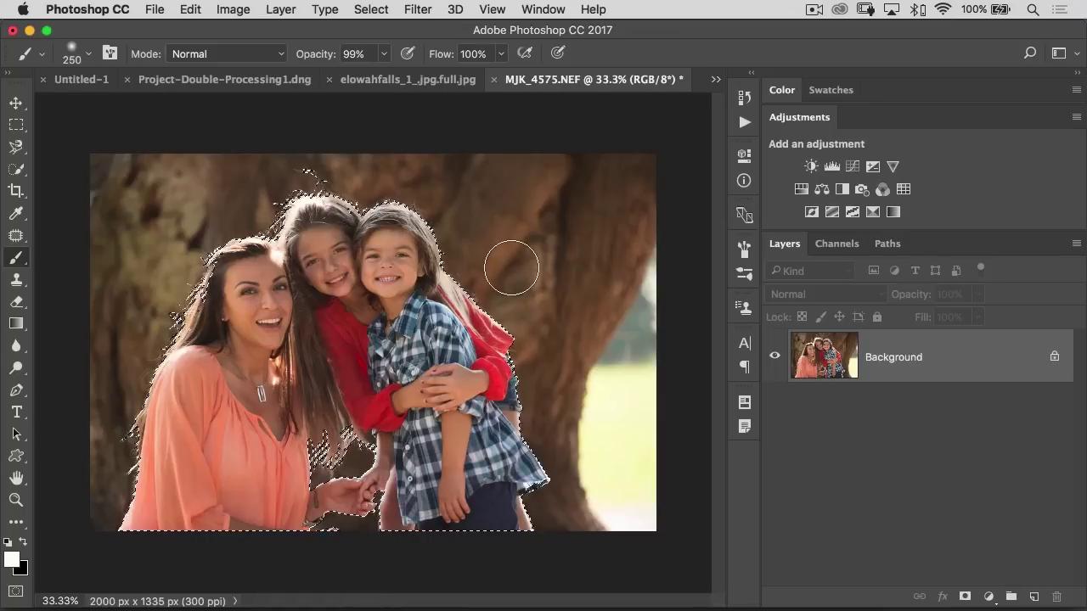
left_click(371, 9)
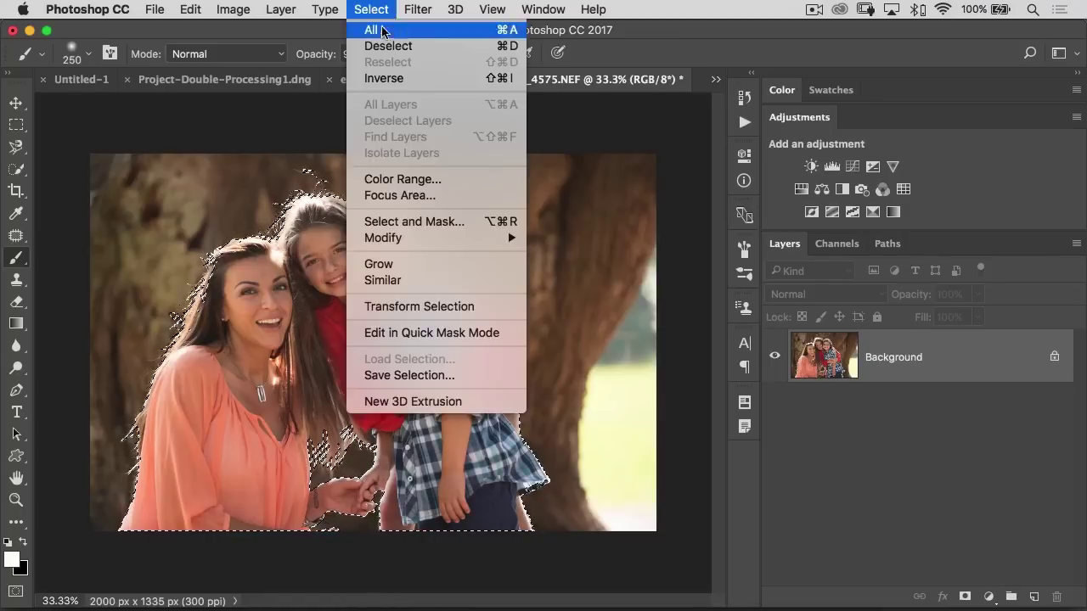
left_click(389, 78)
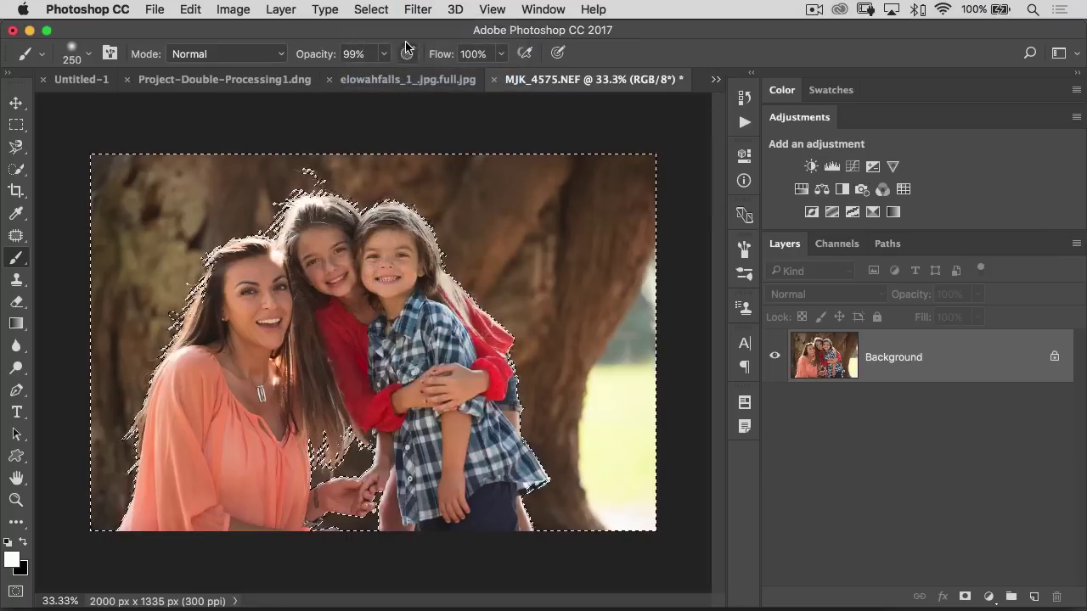
- Apply a 33 px Field Blur to the selected background
left_click(418, 9)
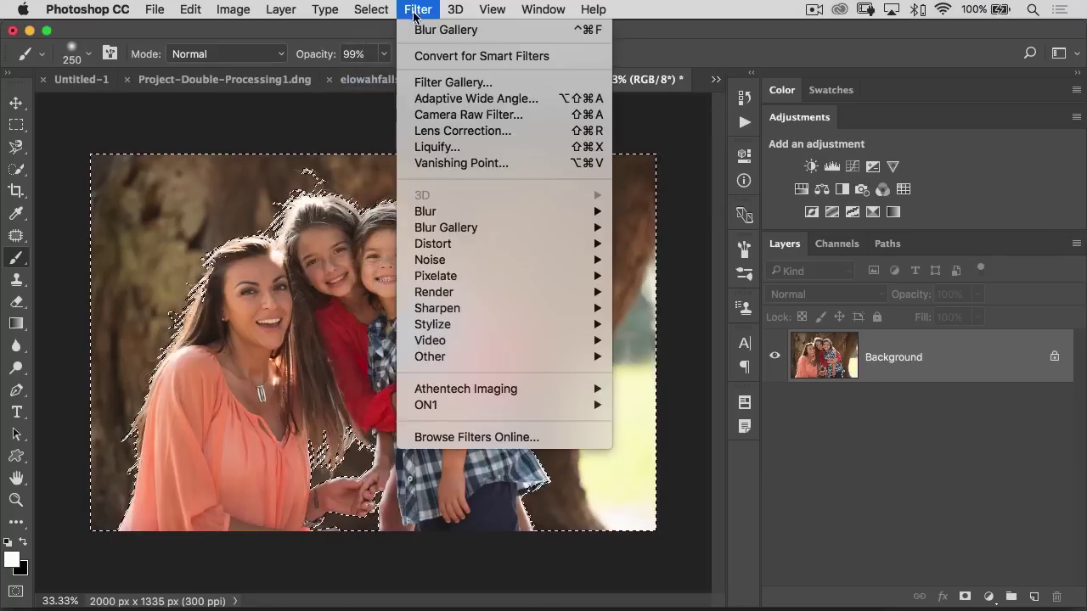
mouse_move(449, 235)
left_click(638, 229)
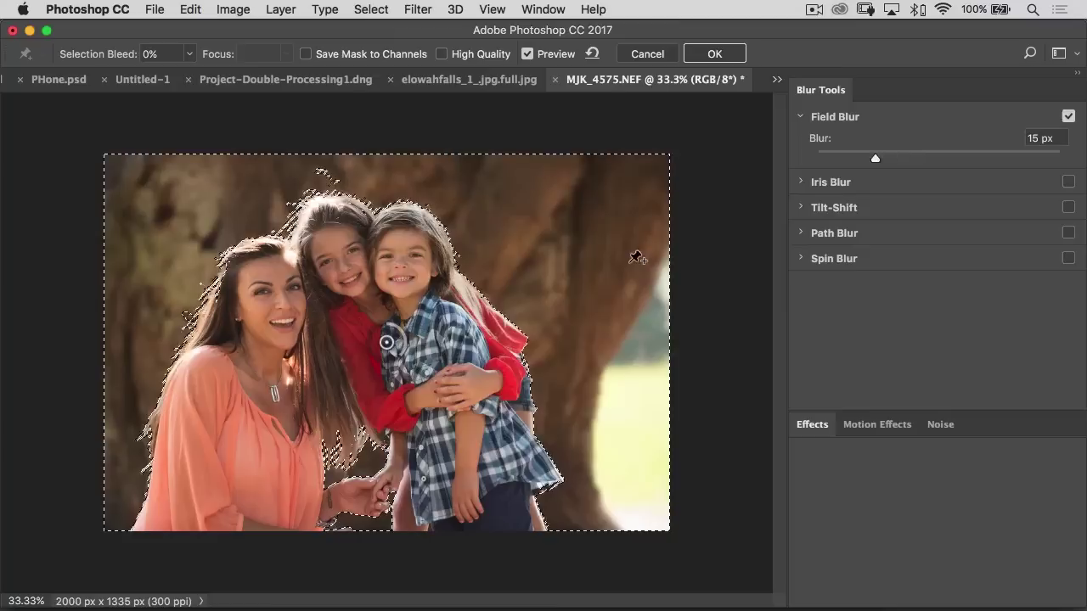
left_click_drag(881, 156, 912, 167)
left_click(714, 56)
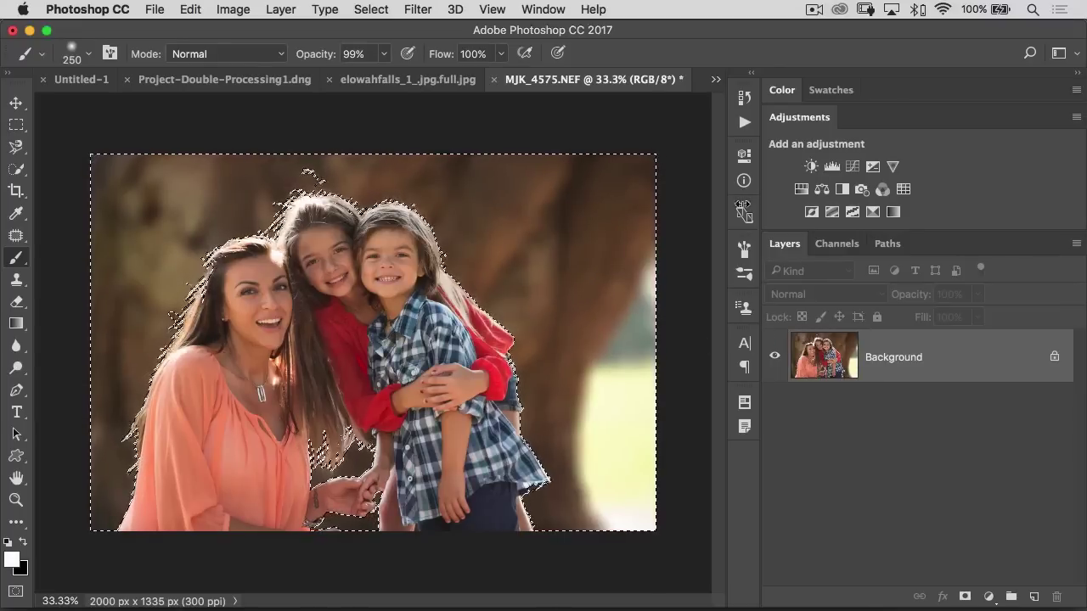
- Add a background-masked Brightness/Contrast layer at brightness -49
left_click(812, 167)
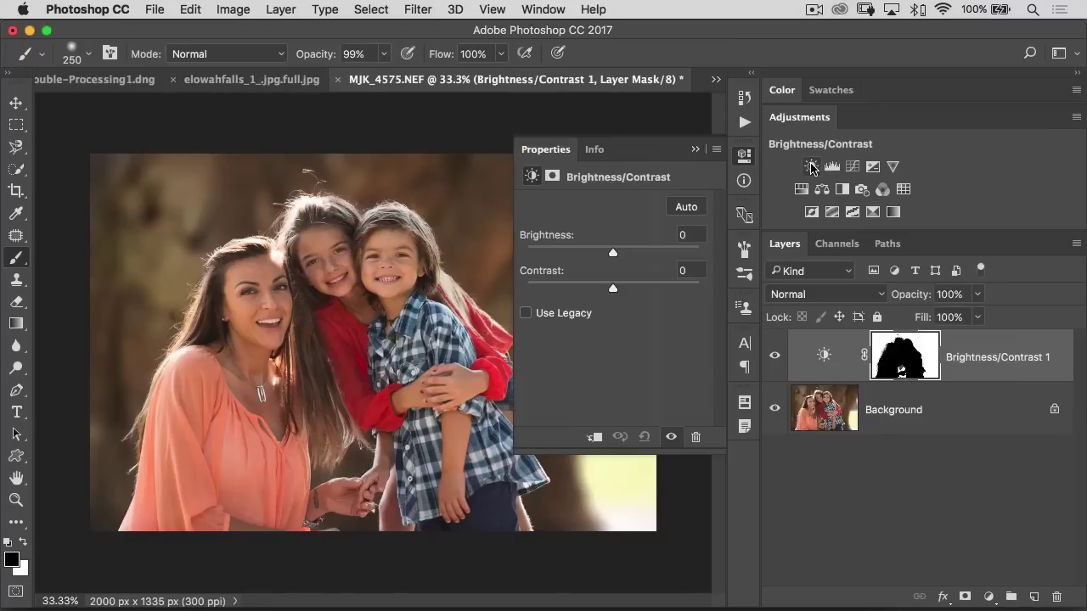
left_click_drag(599, 255, 583, 264)
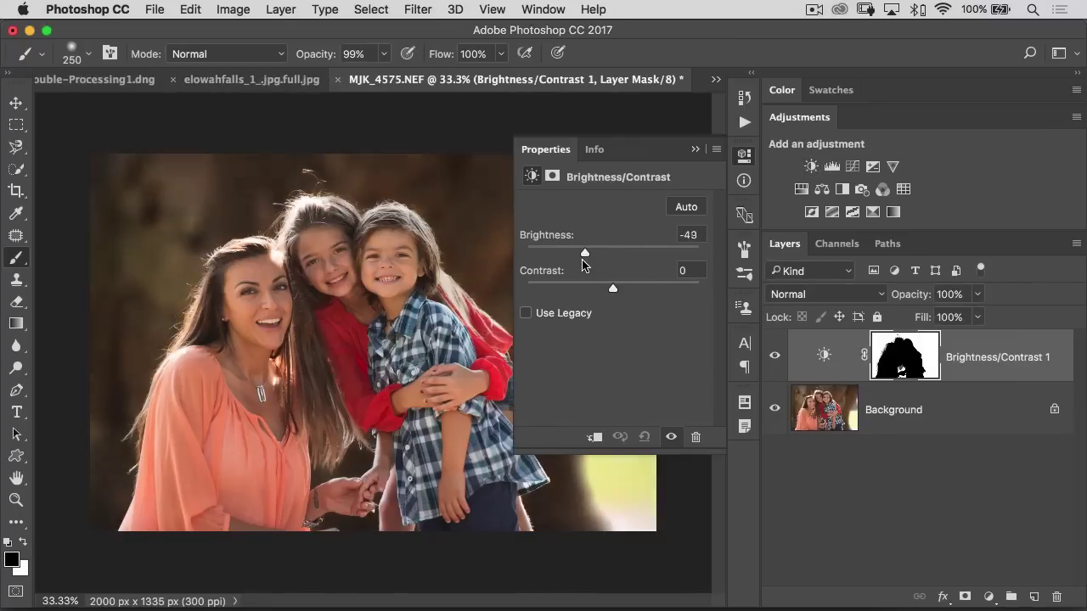
left_click(695, 151)
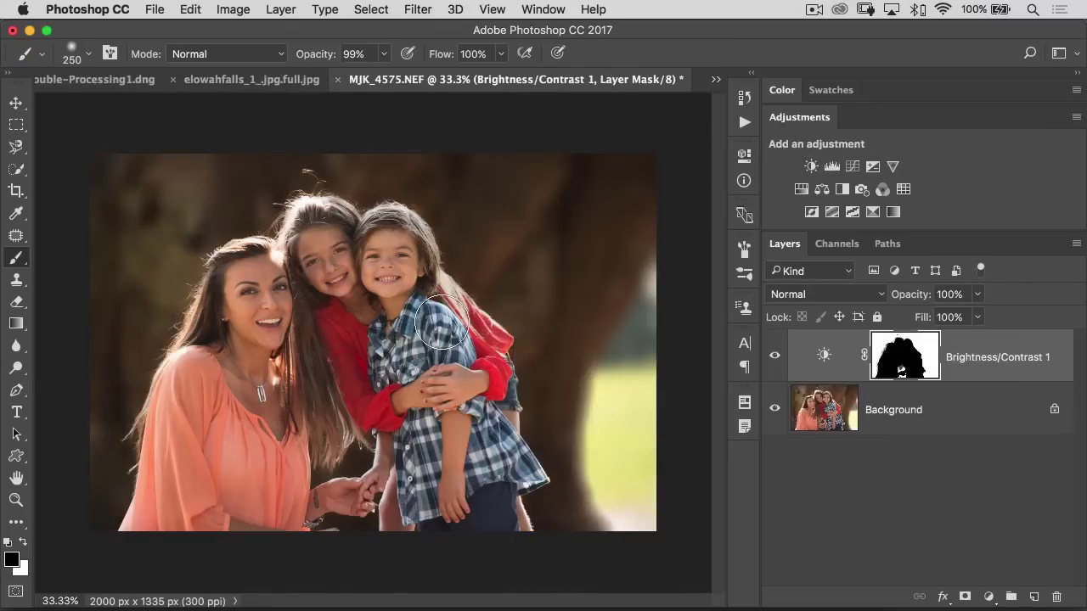